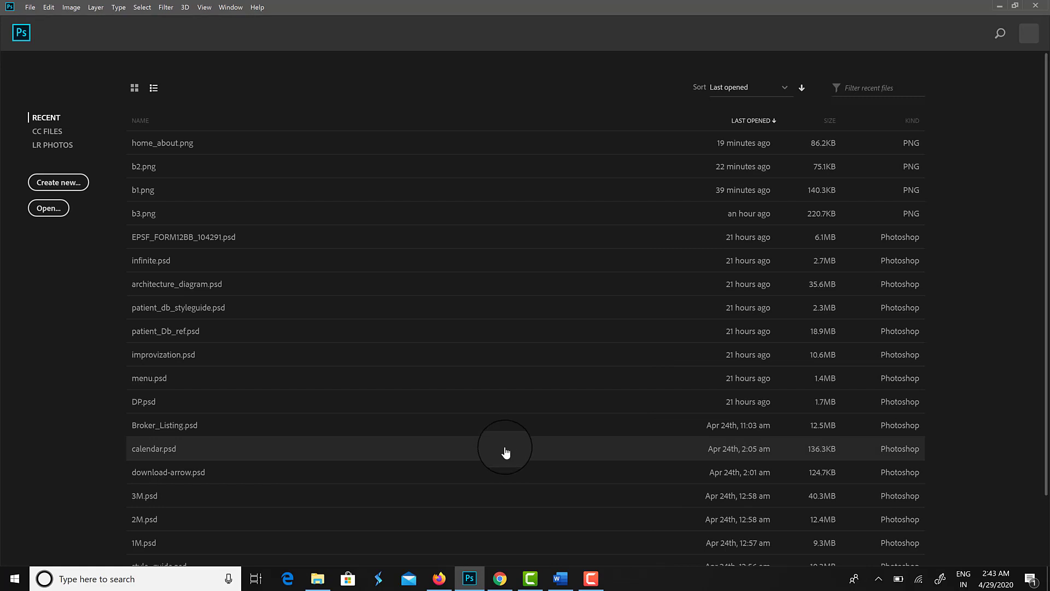
Create a new web document from the Web Large preset, 1920 x 1080 px at 72 ppi
click(31, 8)
click(39, 18)
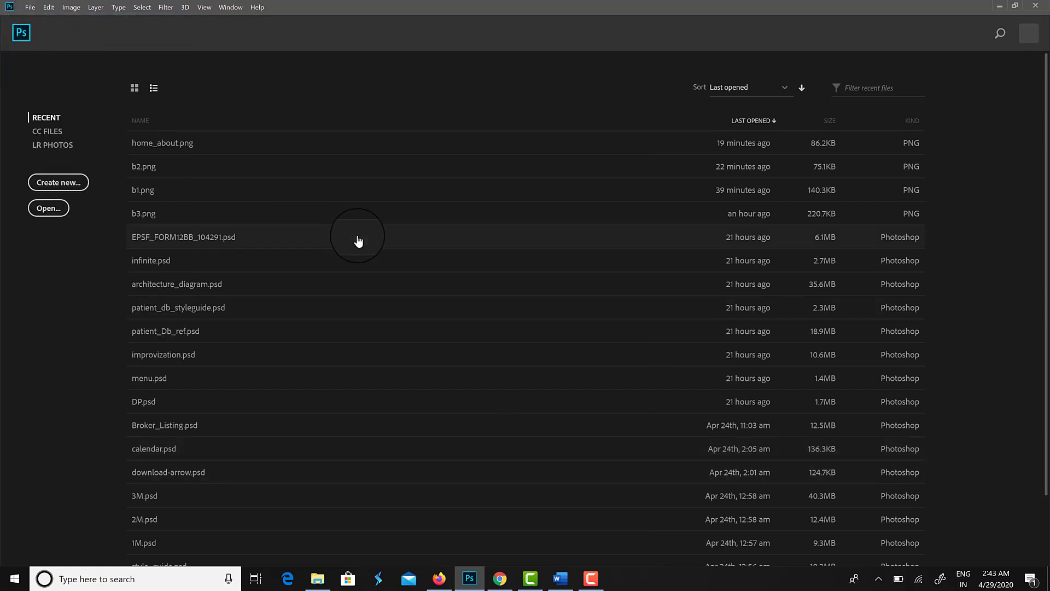
click(563, 137)
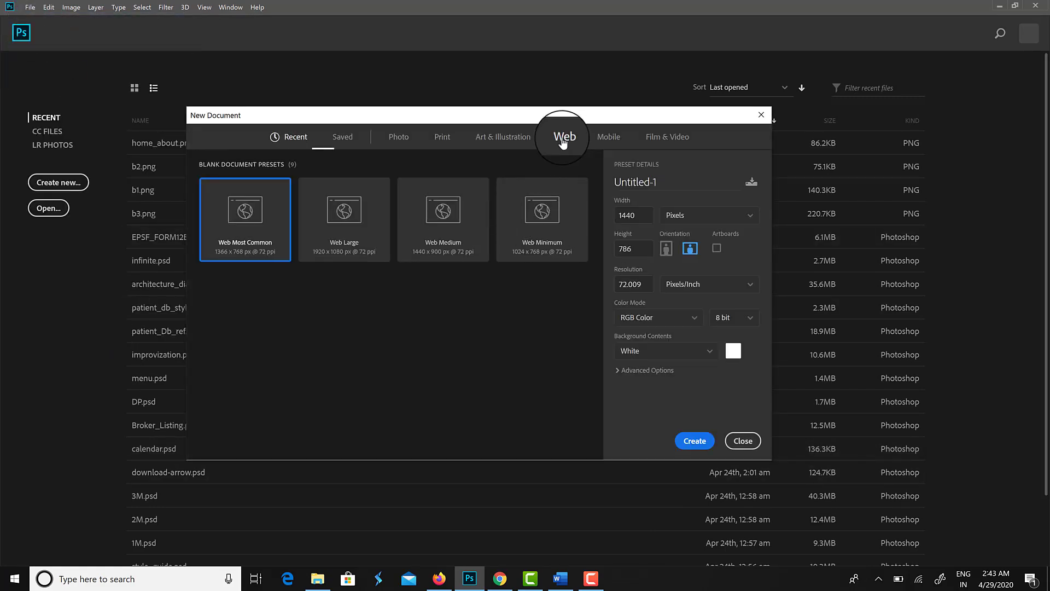
click(359, 213)
click(695, 441)
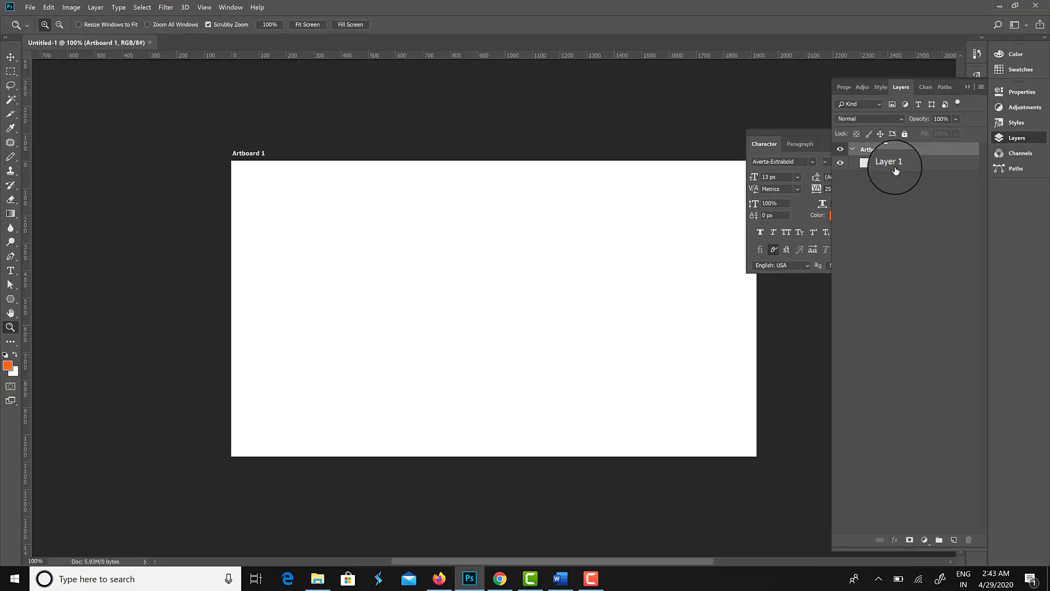
Merge Layer 1 and Artboard 1 into a single layer
click(895, 171)
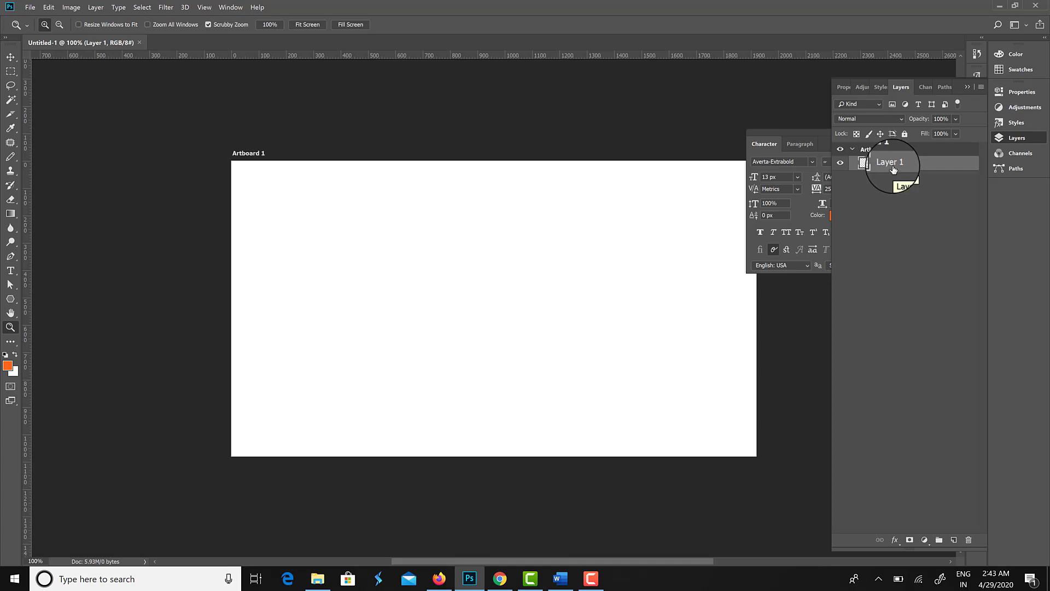
click(909, 153)
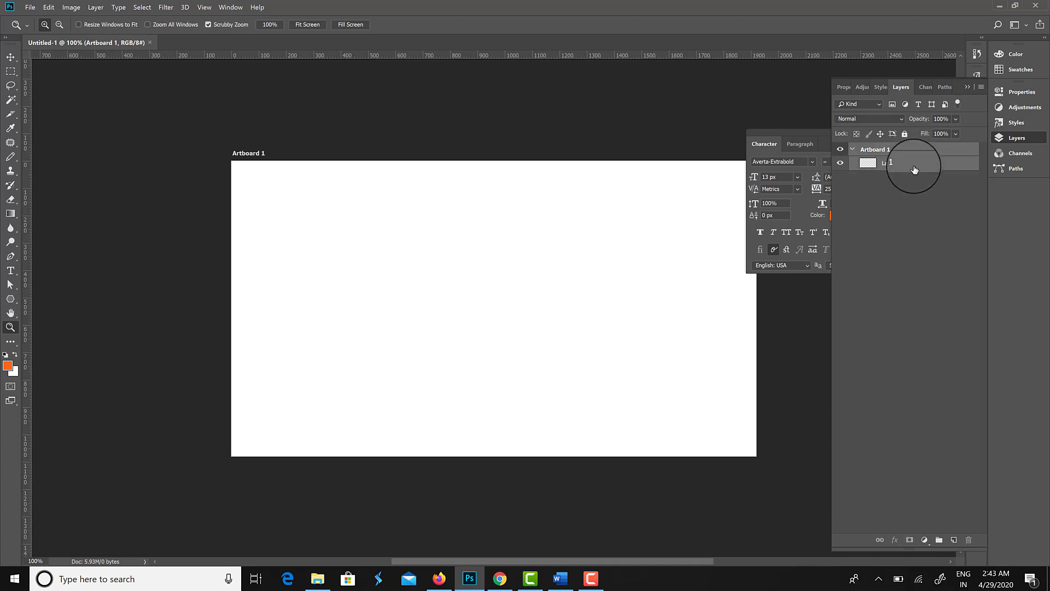
key(ctrl+e)
Extend the canvas height downward from the top-centre anchor and fill the added transparent area with white
click(74, 8)
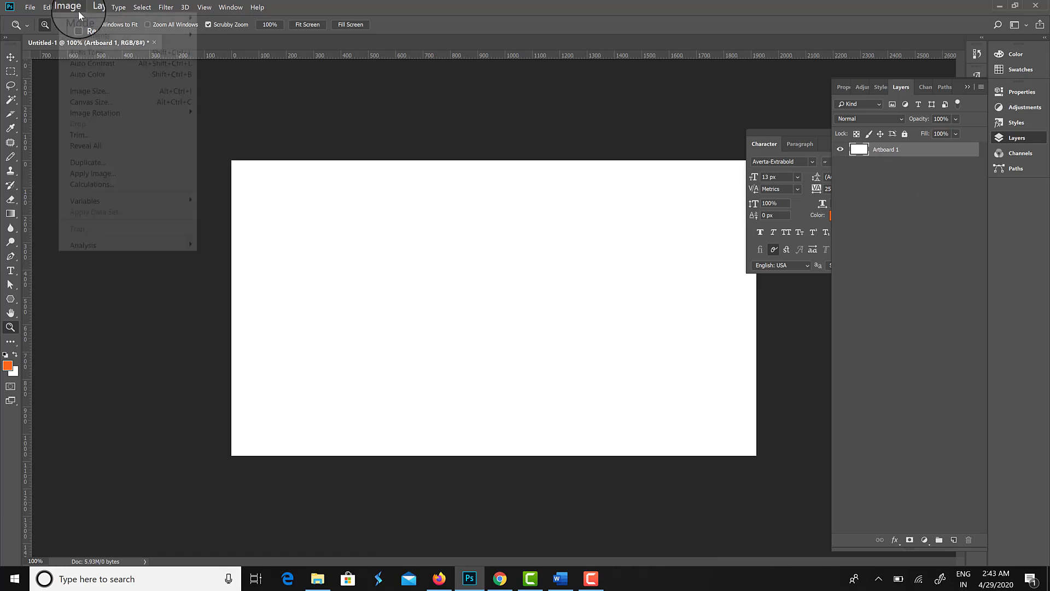
click(107, 103)
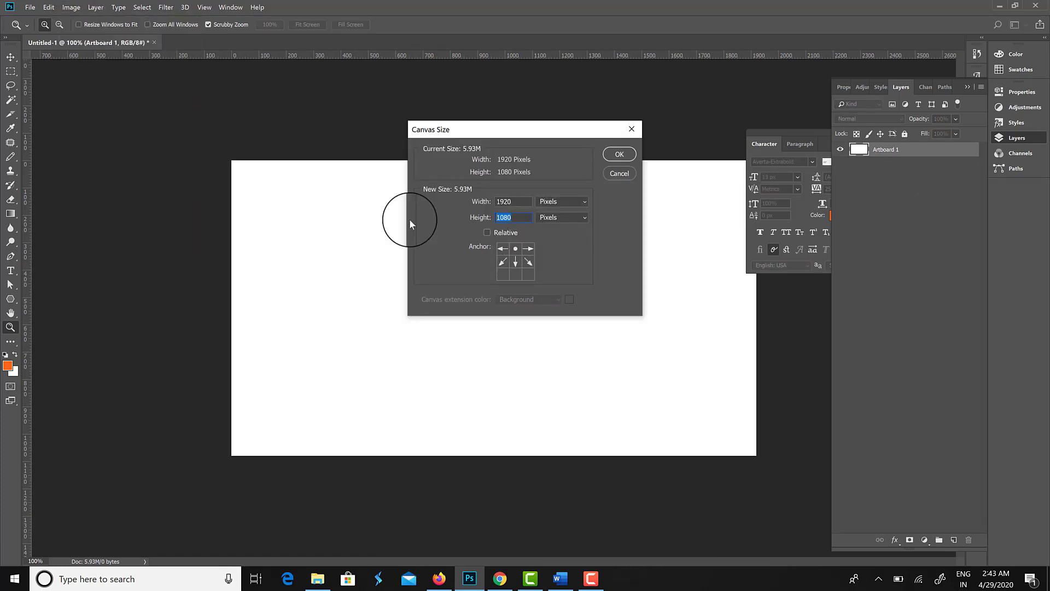
key(Return)
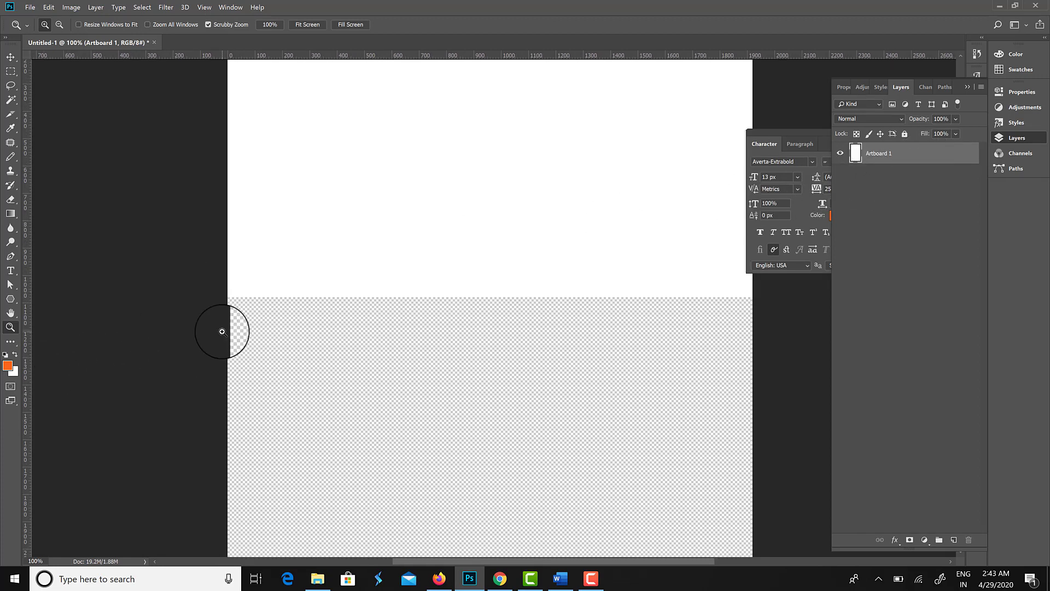
drag(363, 279, 356, 450)
drag(402, 340, 394, 250)
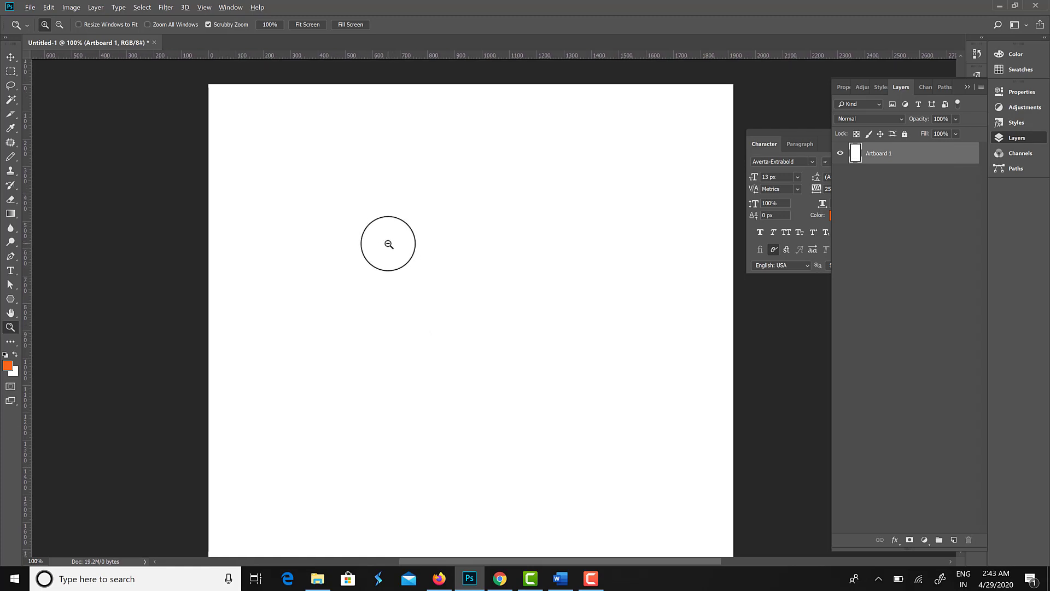
Open b2.png from the Agility_1 folder in Photoshop
key(alt+Tab)
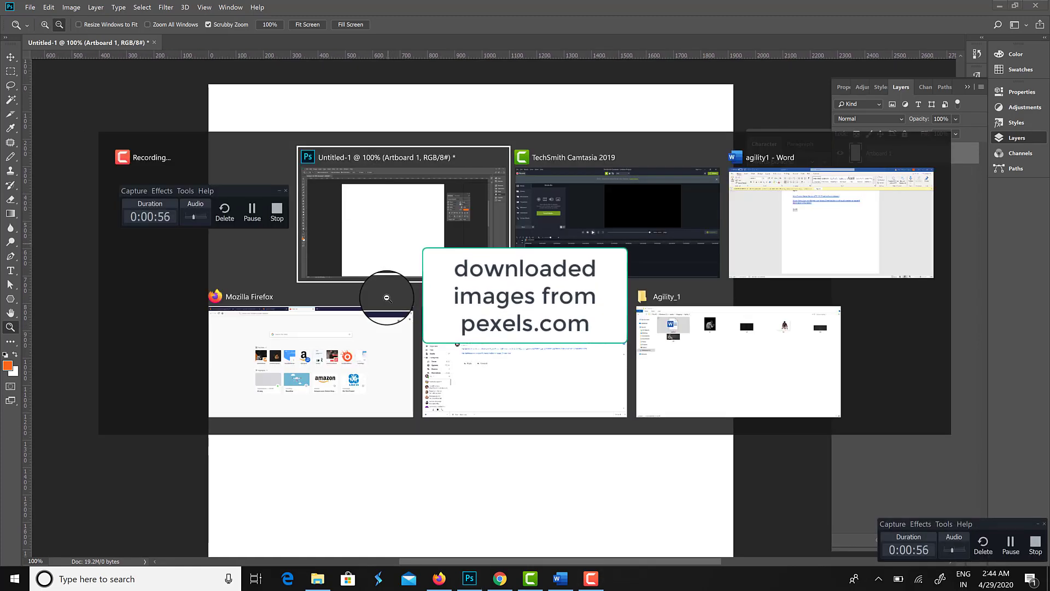
click(667, 381)
click(378, 130)
drag(567, 110, 268, 146)
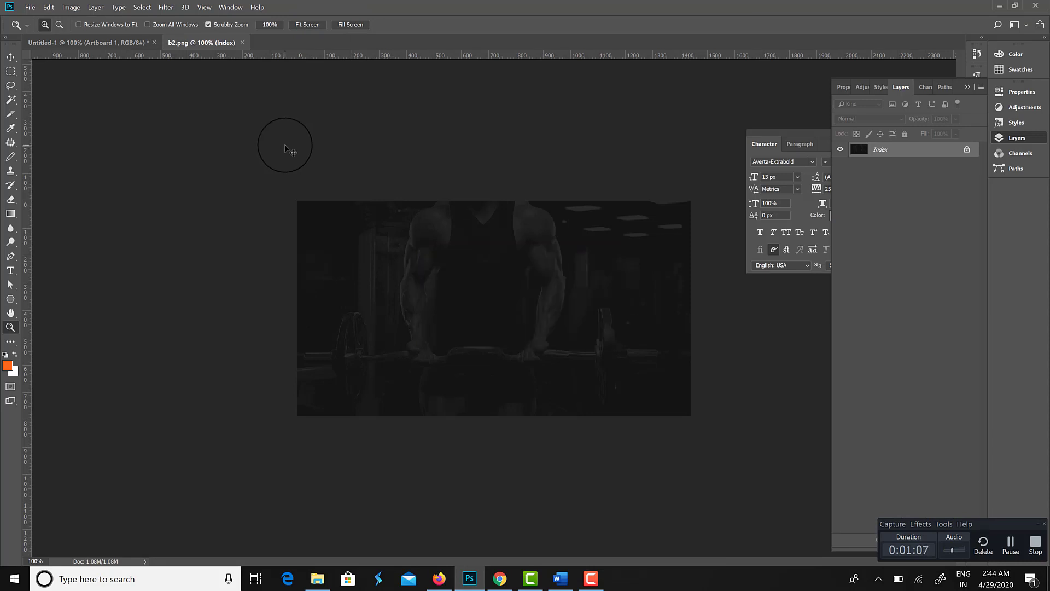
Transfer the b2.png gym image into Untitled-1 and align it with the canvas's upper-left corner
key(ctrl+x)
key(ctrl+Tab)
key(ctrl+v)
key(v)
drag(467, 311, 407, 198)
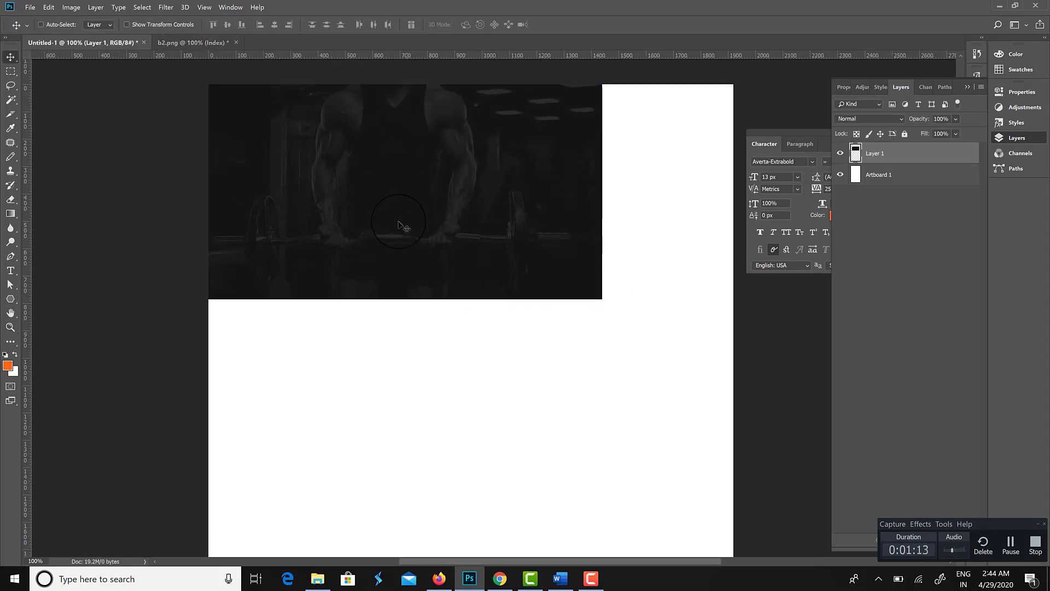
Scale the gym image up until it spans the full width of the canvas
key(alt+Tab)
key(alt+Tab)
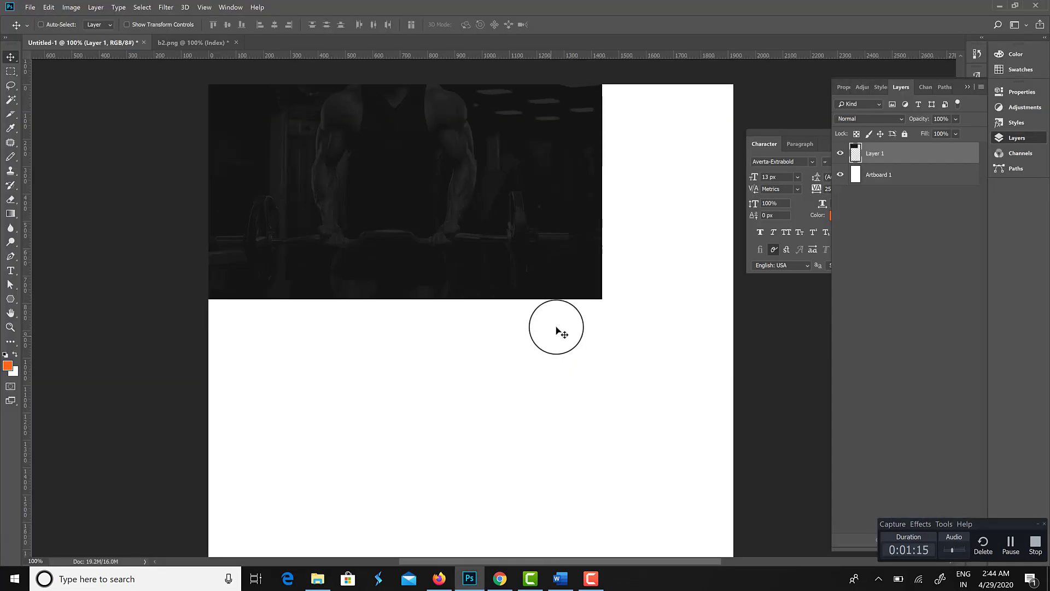
key(Tab)
key(ctrl+t)
drag(664, 286, 771, 390)
key(Return)
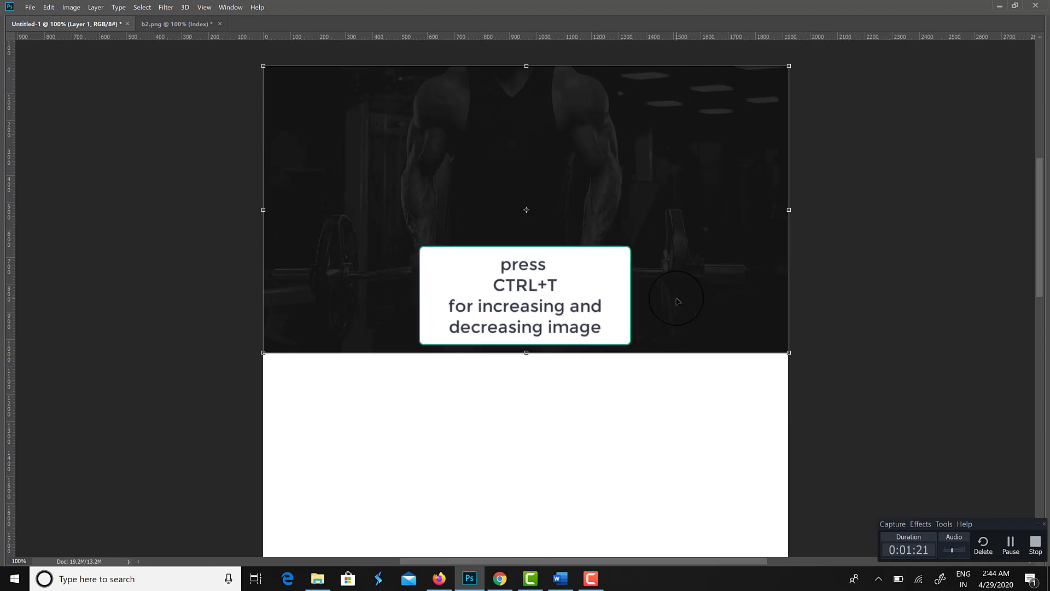
key(Tab)
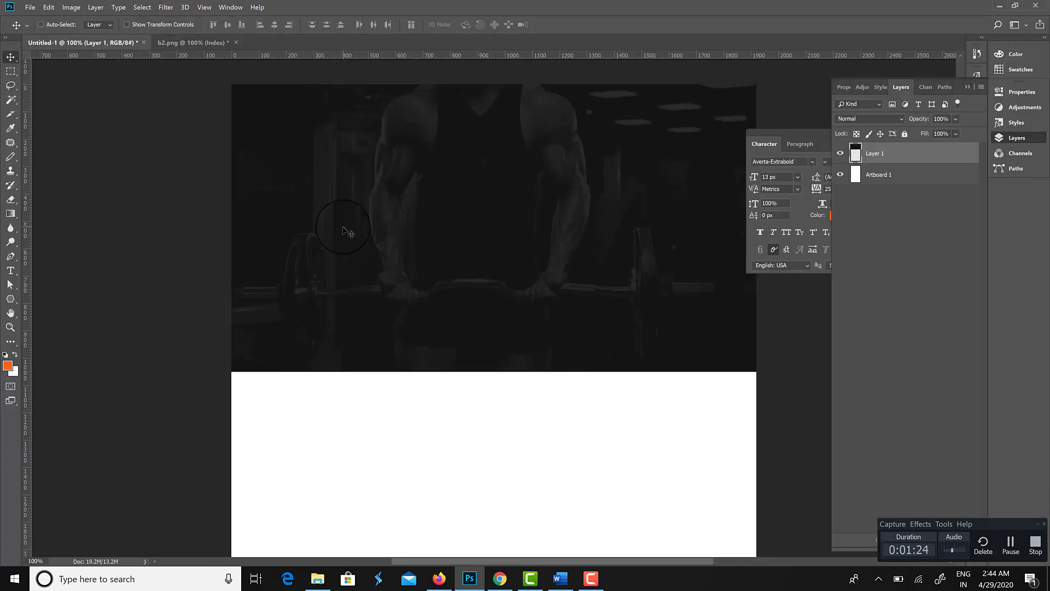
Add an orange 60 px Averta-Extrabold "FITNESS" heading and position it near the gym image's upper-left corner
key(t)
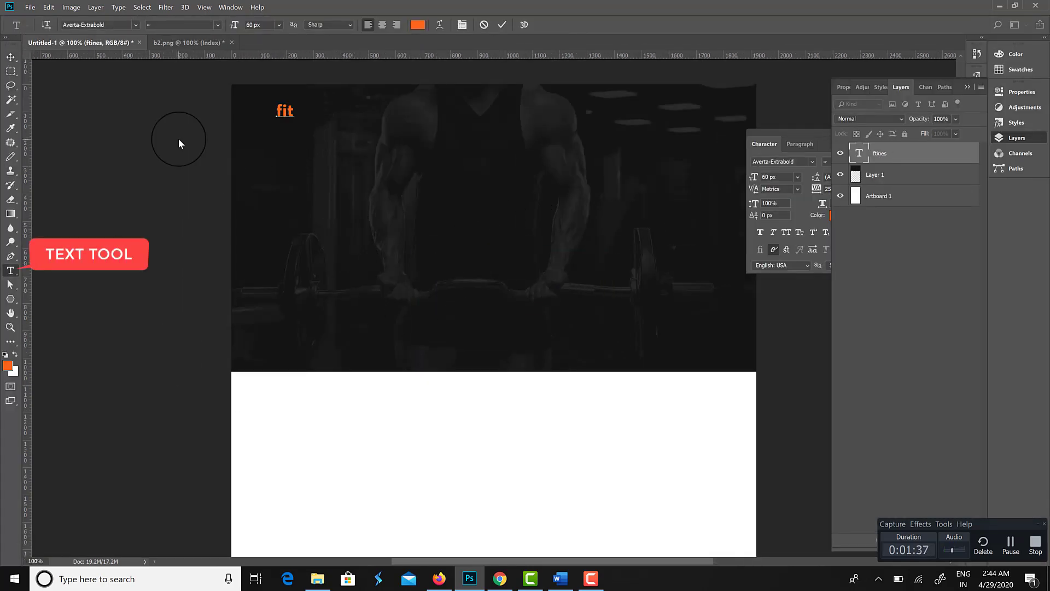
key(BackSpace)
key(BackSpace)
key(BackSpace)
text(FITNESS)
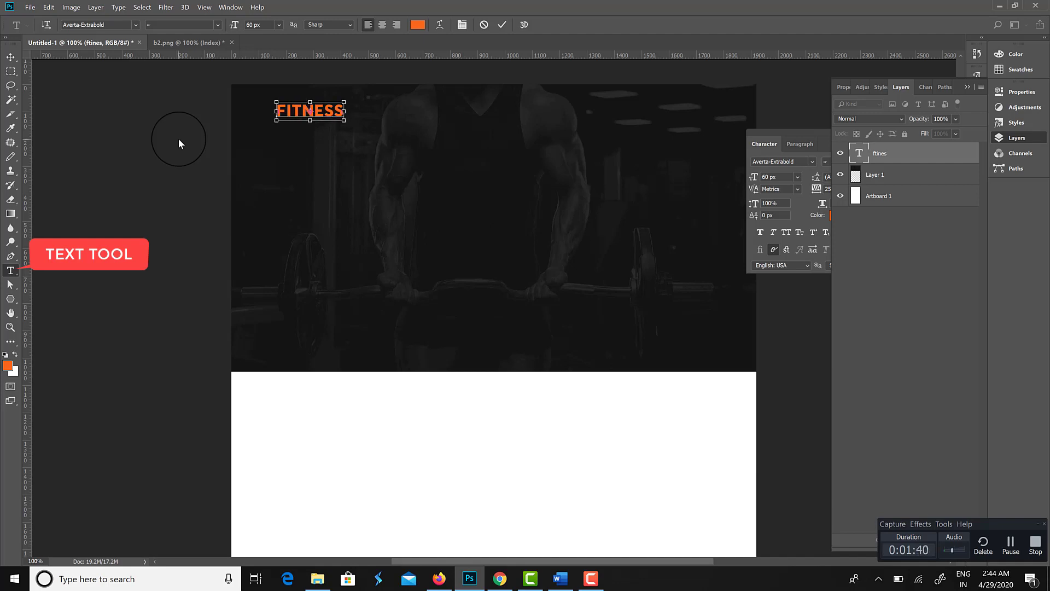
key(ctrl+Return)
key(v)
drag(342, 157, 319, 127)
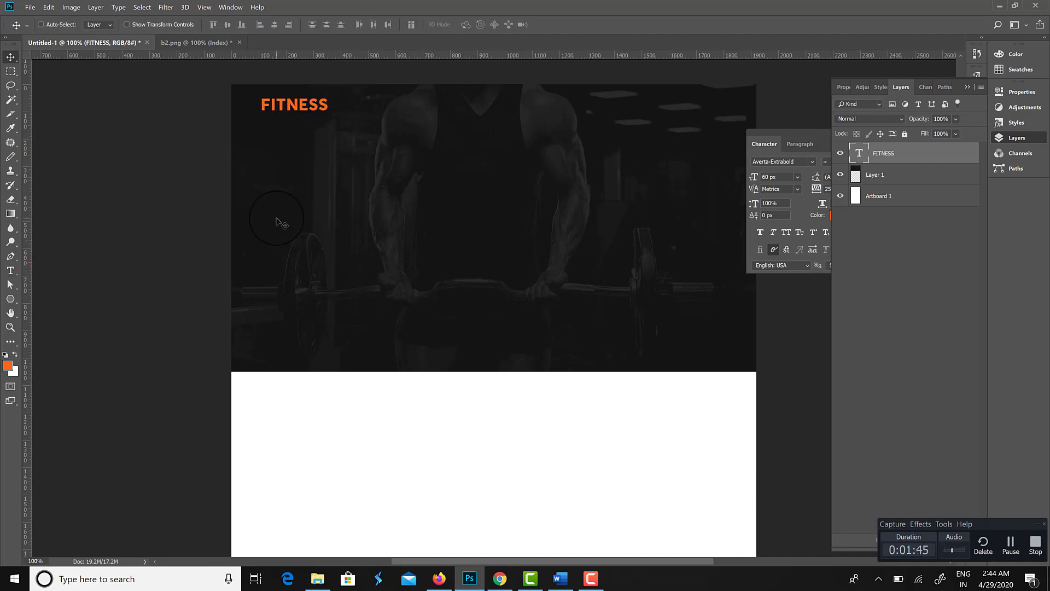
Open b1.png from the Agility_1 folder and transfer its bodybuilder cut-out to the lower left of the gym image in Untitled-1
key(alt+Tab)
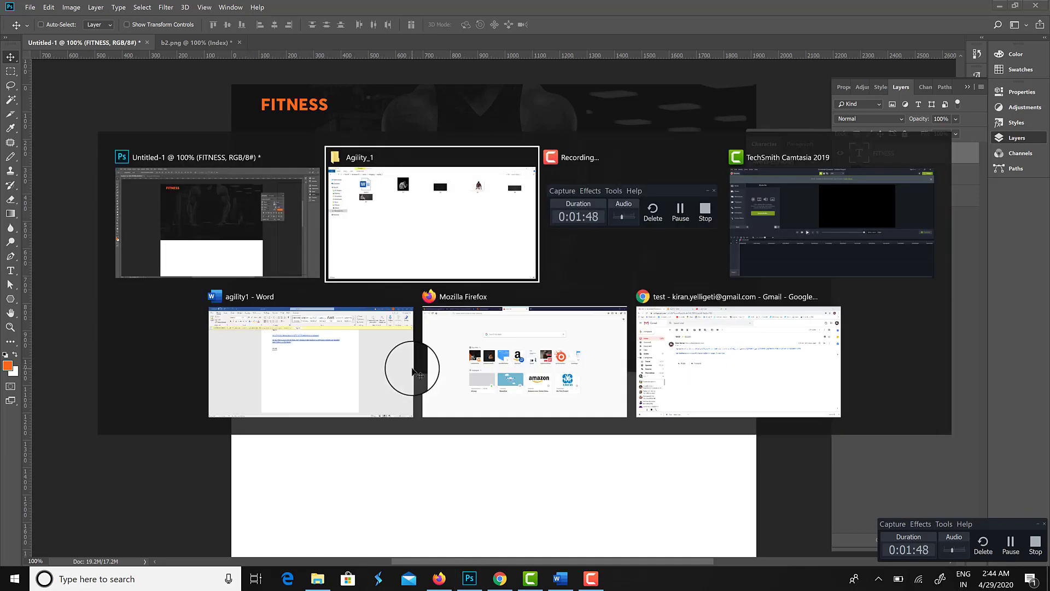
drag(377, 104, 398, 30)
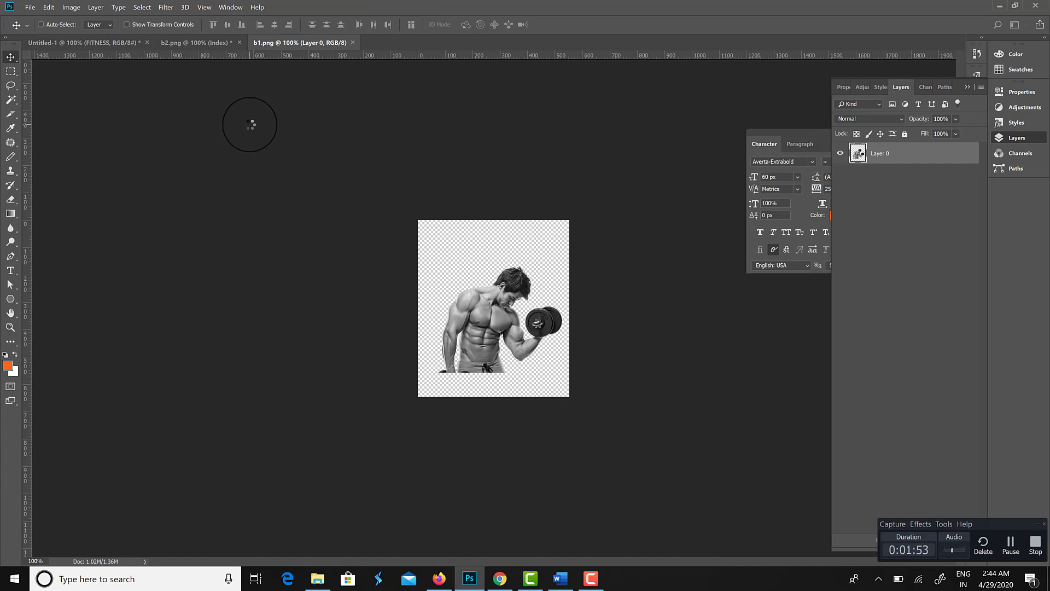
key(ctrl+a)
key(ctrl+x)
key(ctrl+Tab)
drag(447, 248, 262, 343)
Scale the bodybuilder to about 158% and rest his waist on the gym image's lower edge near the left side
key(ctrl+t)
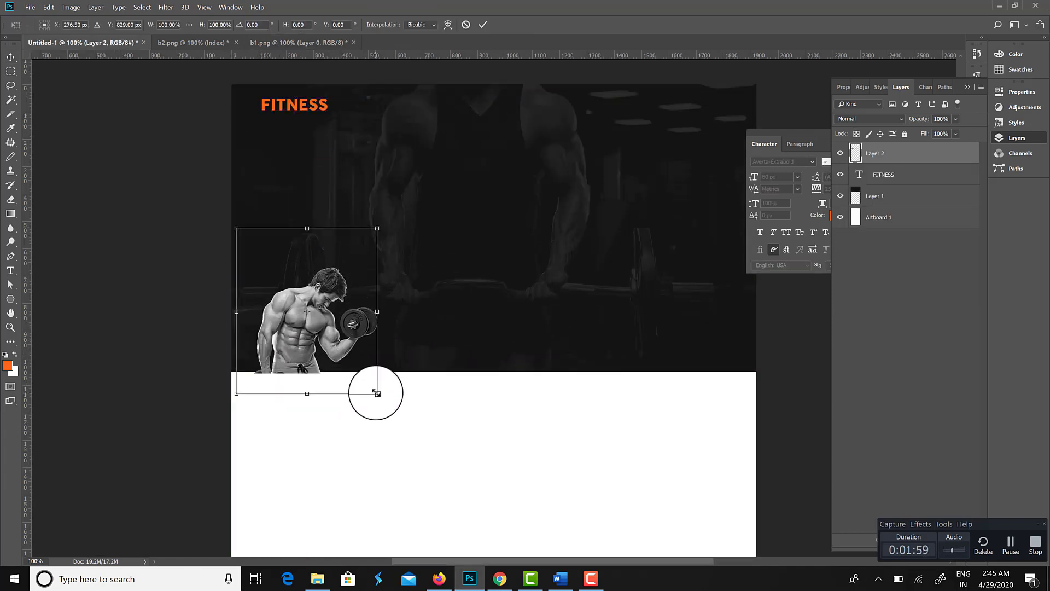
drag(374, 391, 417, 436)
drag(277, 317, 319, 281)
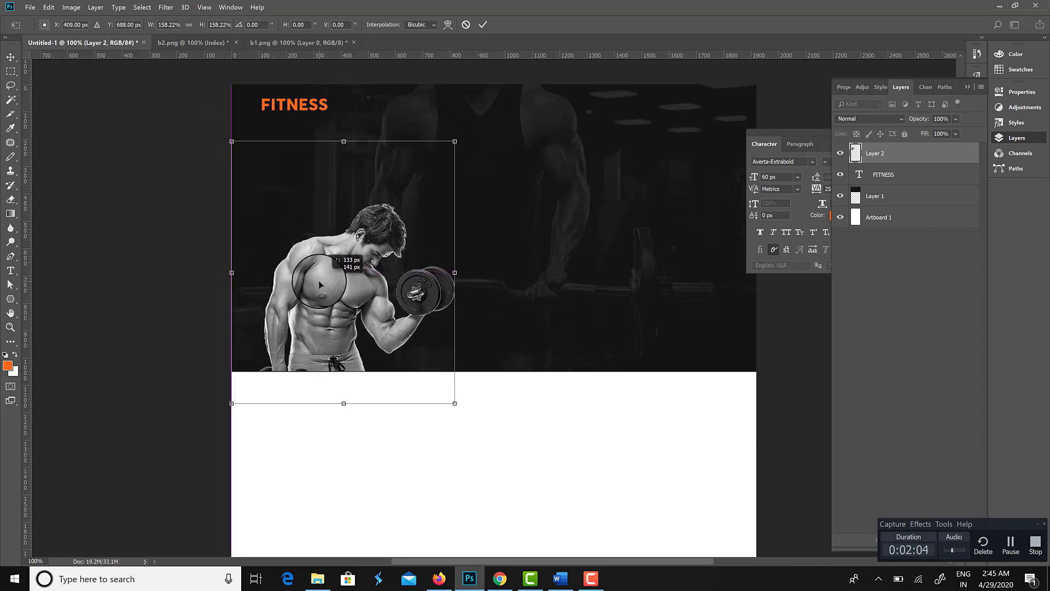
key(Return)
Draw a triangular Pen tool shape, about 345 x 632 px, along the gym image's left edge
key(p)
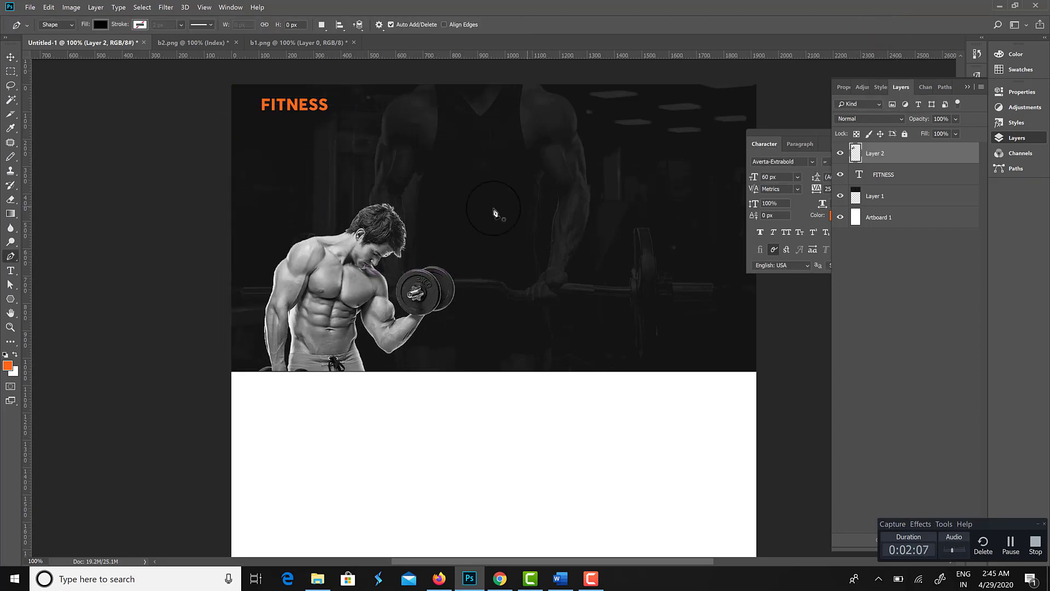
click(231, 199)
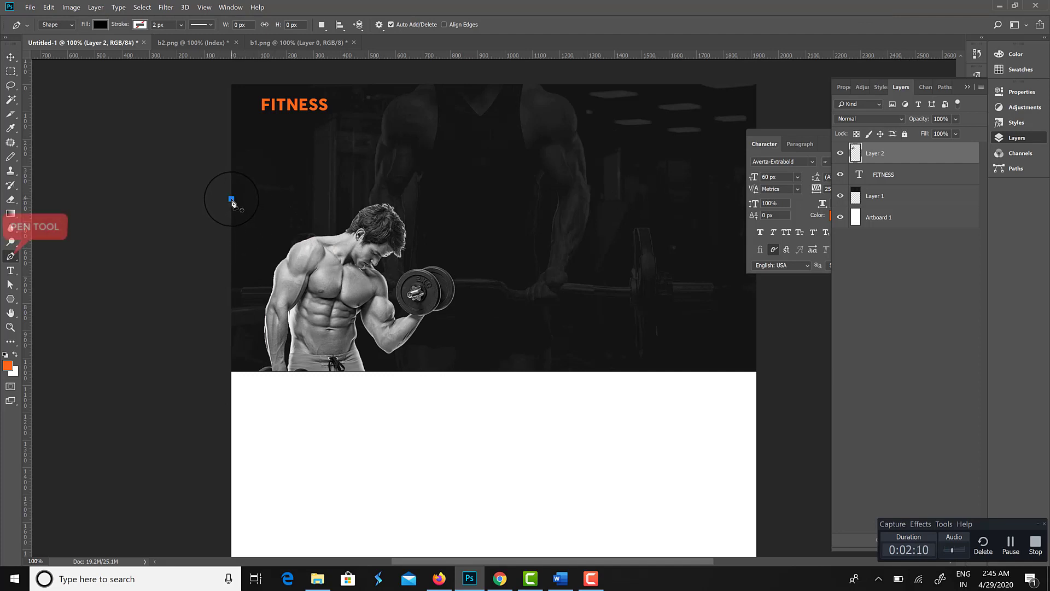
click(325, 267)
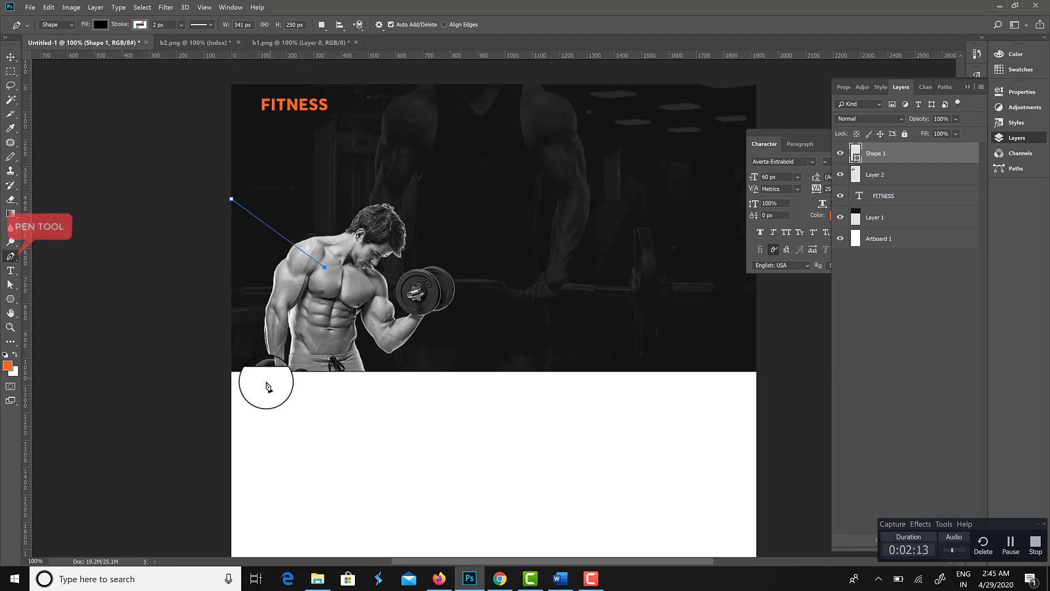
click(231, 372)
click(232, 199)
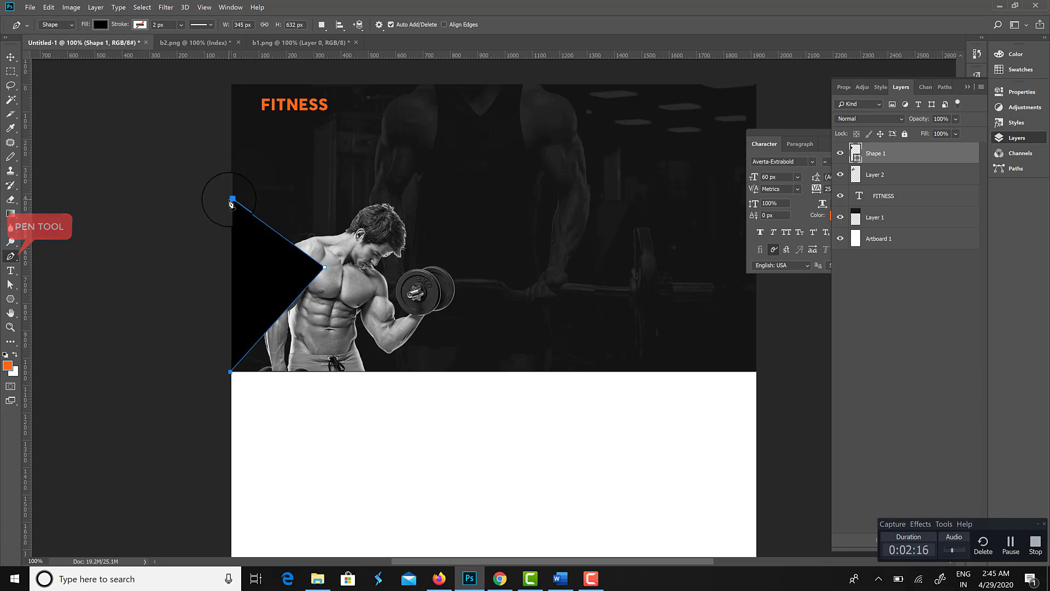
Fill the triangle with the orange foreground colour and place its layer behind the bodybuilder
key(alt+BackSpace)
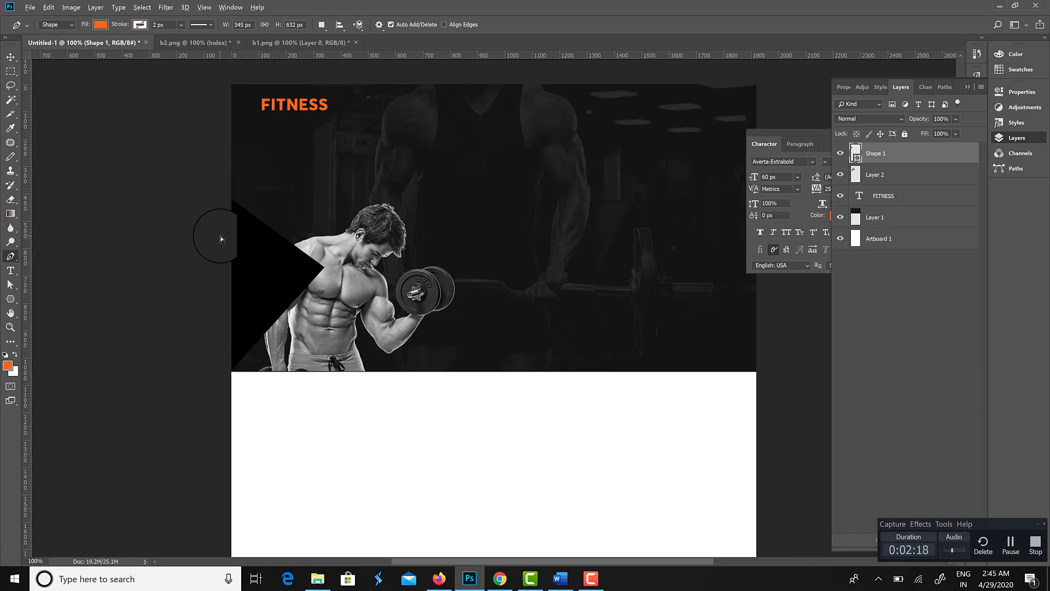
key(ctrl+bracketleft)
key(Tab)
key(Tab)
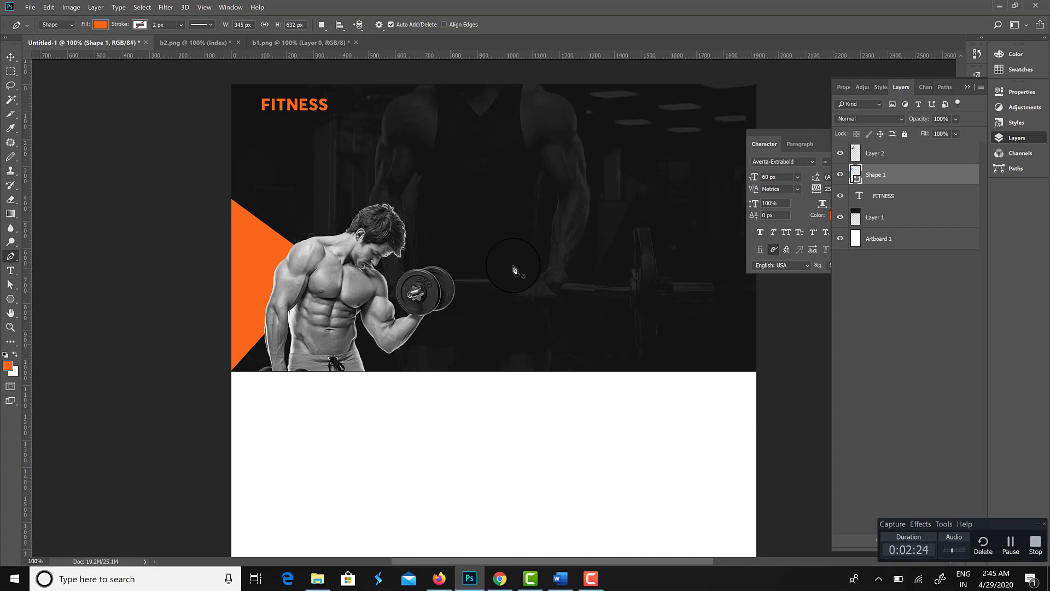
Duplicate the FITNESS text to the right in the header and change the copy to "HOME ABOUT US COURSES BLOGS CONTACTS"
click(10, 270)
click(306, 103)
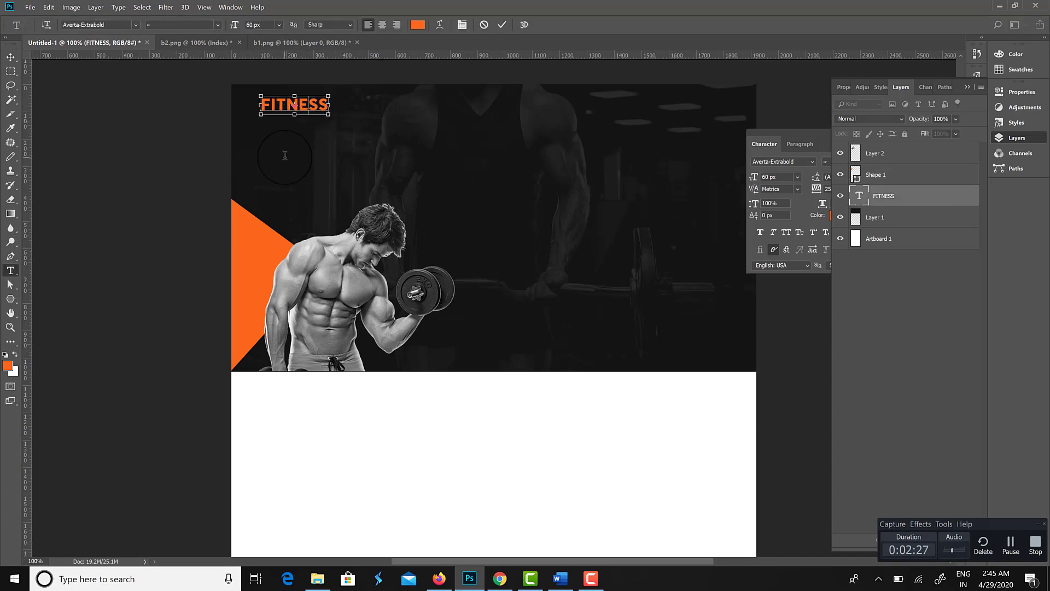
key(ctrl+Return)
drag(299, 107, 492, 109)
double_click(492, 109)
text(Ho)
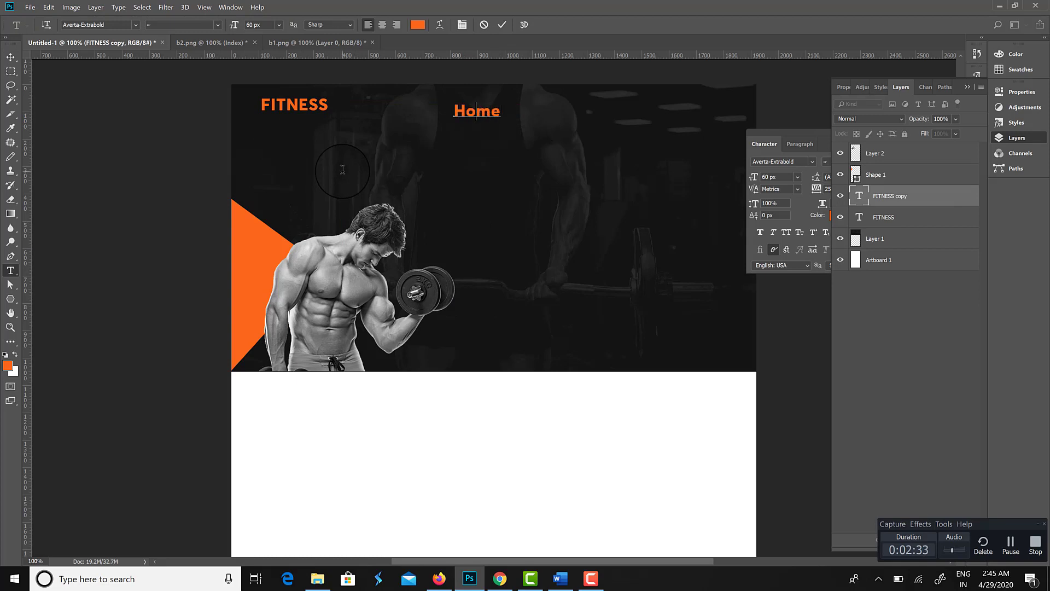
text(ME ABOUT US)
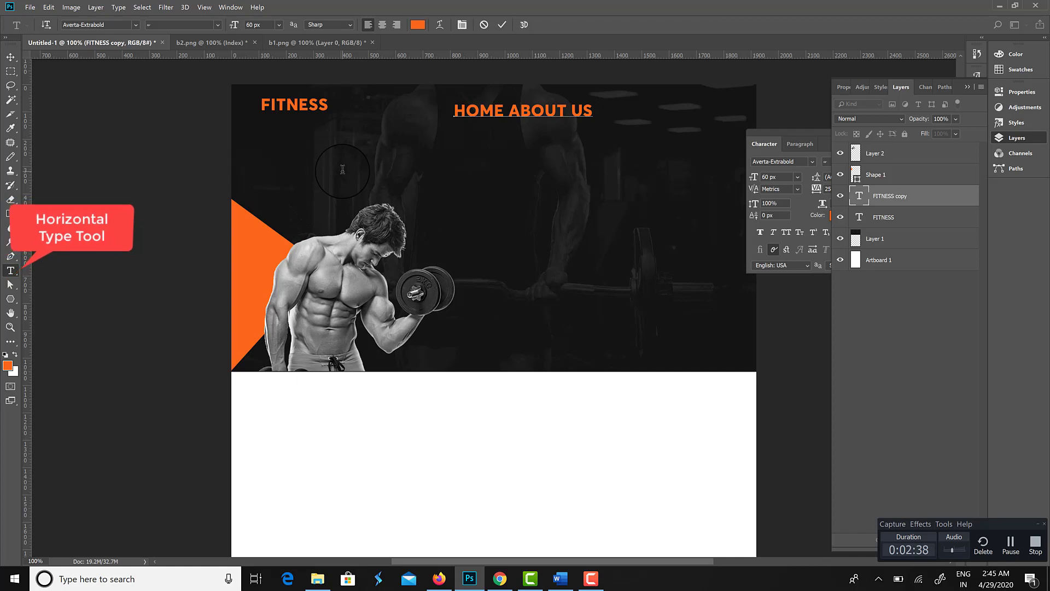
text( COURSES B)
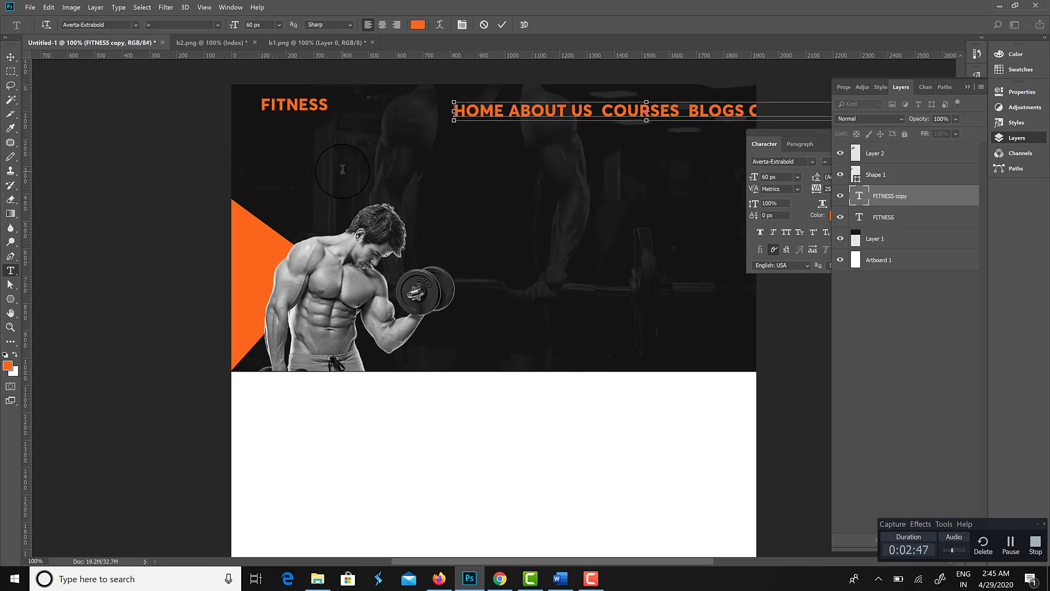
key(ctrl+Return)
Set the font size of the whole navigation menu text to 22 px
click(514, 101)
key(ctrl+a)
click(773, 176)
text(22)
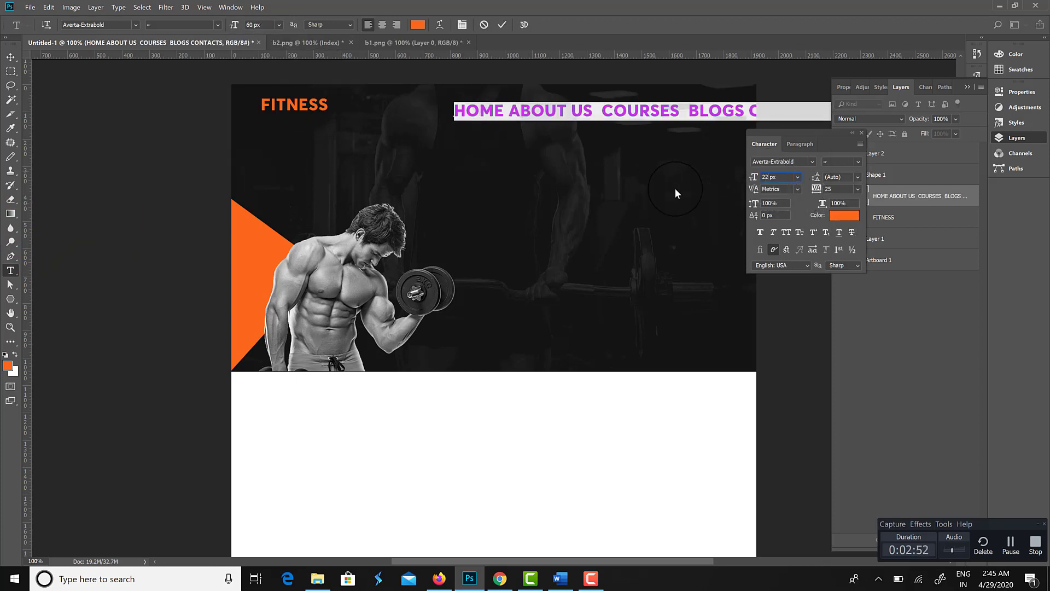
key(Return)
key(ctrl+Return)
Move the navigation menu text toward the header's right end and place a horizontal guide just below it
key(f)
key(Tab)
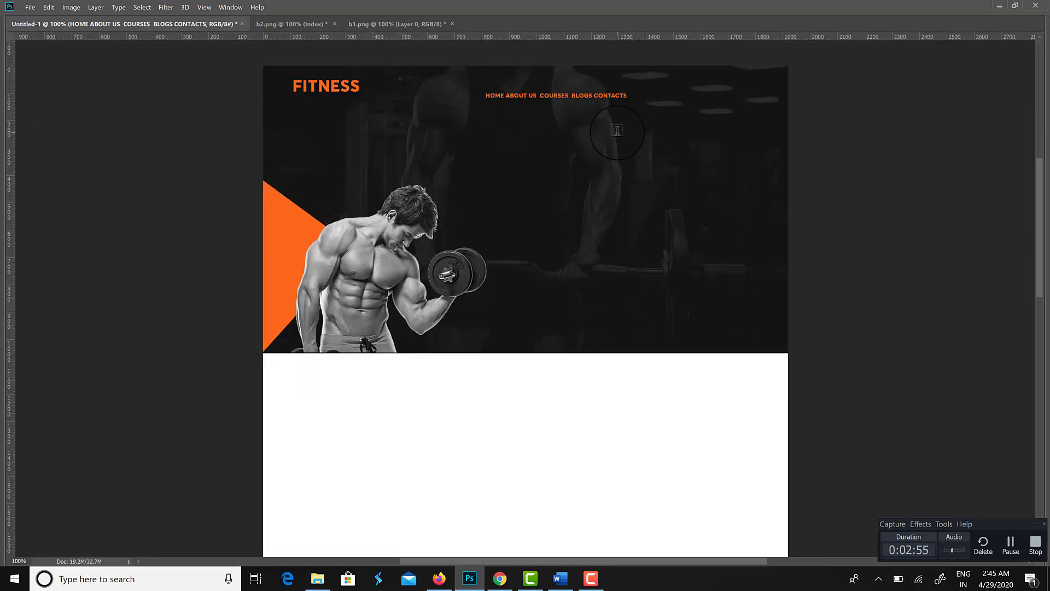
right_click(609, 105)
click(622, 139)
drag(592, 115, 503, 415)
drag(549, 219, 815, 192)
drag(615, 49, 676, 180)
Widen the gaps between the words of the navigation menu text with extra spaces
click(662, 180)
drag(659, 184, 680, 182)
click(745, 180)
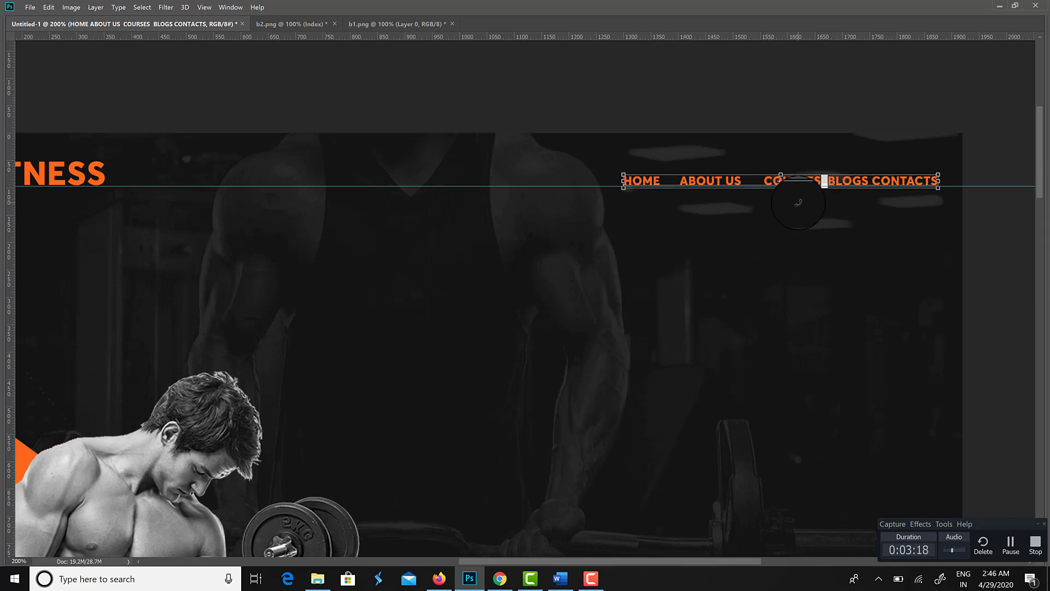
click(785, 232)
Nudge the navigation menu text left, farther from the header's right edge
key(shift+Left)
key(shift+Left)
key(shift+Left)
key(shift+Left)
key(shift+Left)
key(shift+Left)
key(shift+Left)
key(shift+Left)
key(shift+Left)
key(shift+Left)
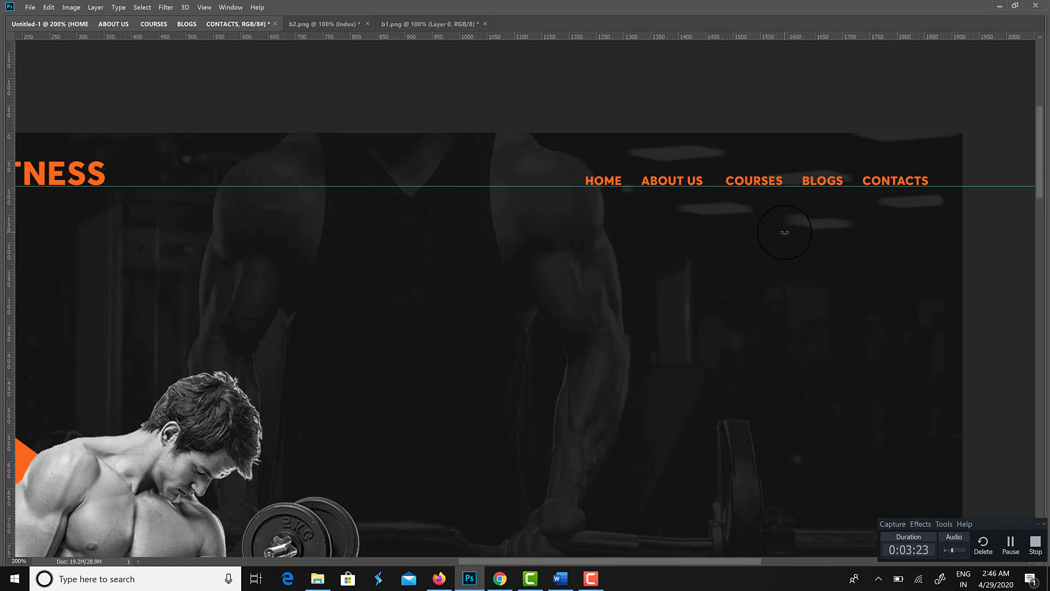
Set the font of the whole navigation menu text to Averta-Regular
key(t)
click(758, 184)
key(ctrl+a)
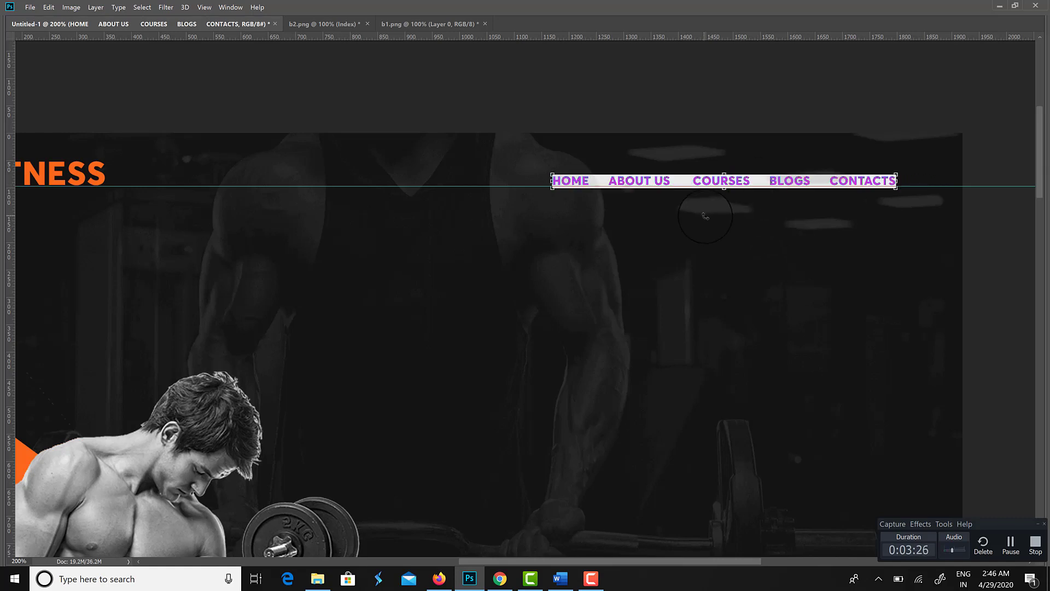
key(ctrl+t)
click(858, 163)
click(812, 165)
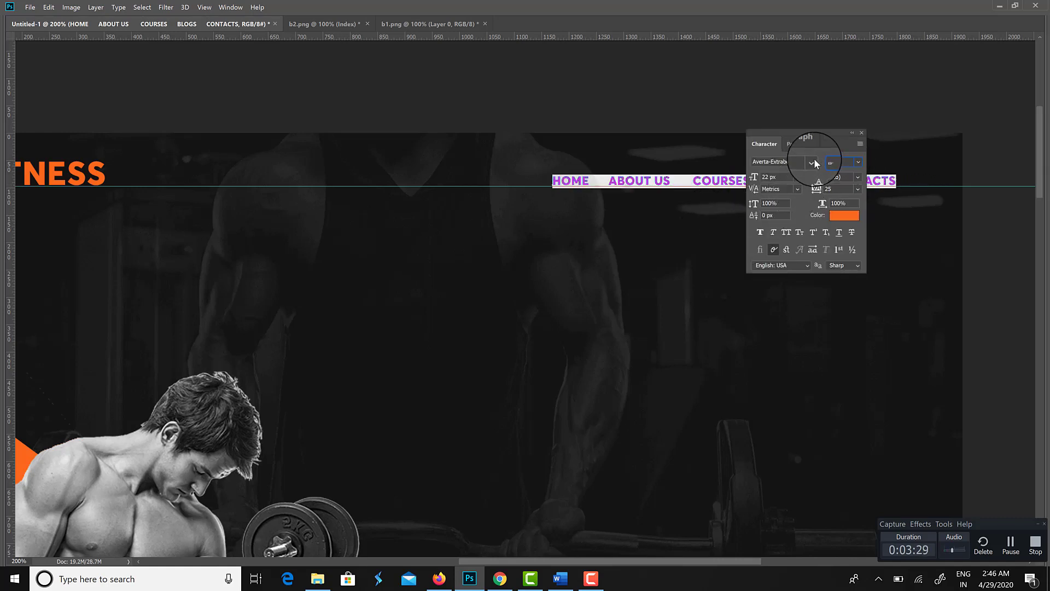
click(813, 163)
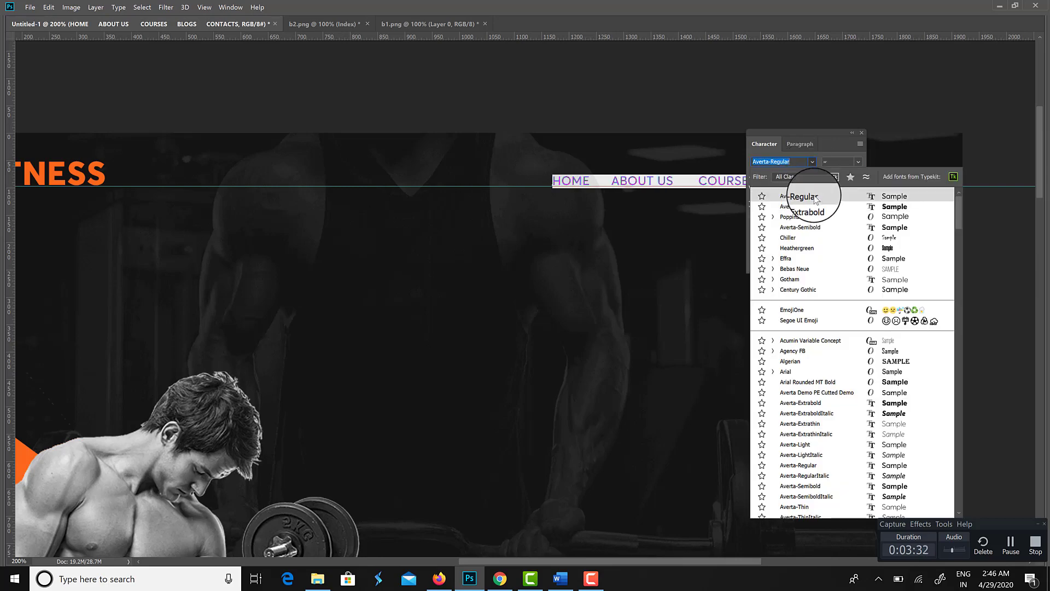
click(809, 192)
key(ctrl+Return)
Recolour the navigation menu text with the white background colour
key(Tab)
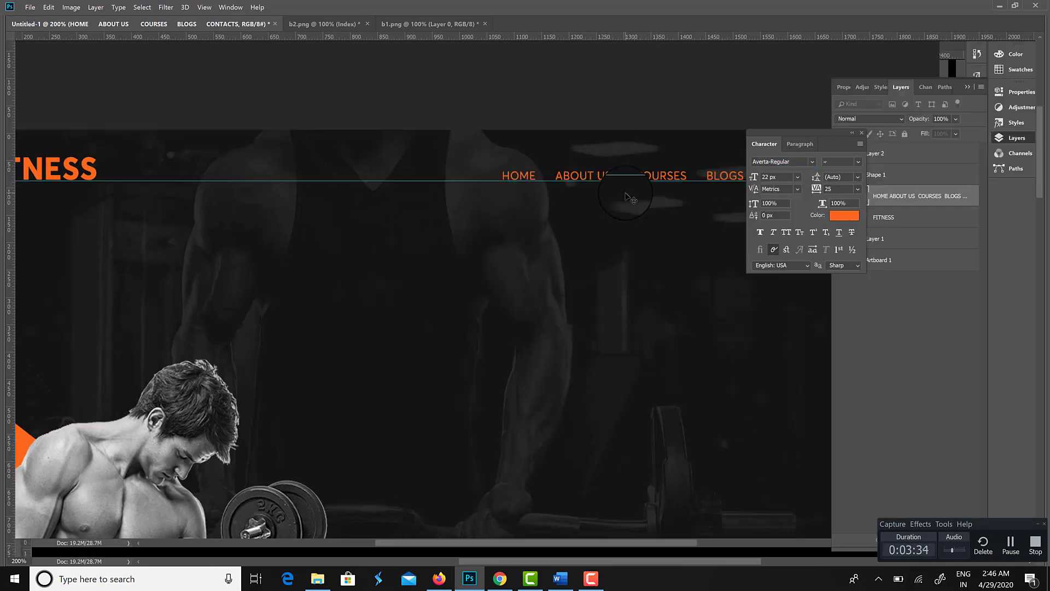
key(Tab)
key(ctrl+BackSpace)
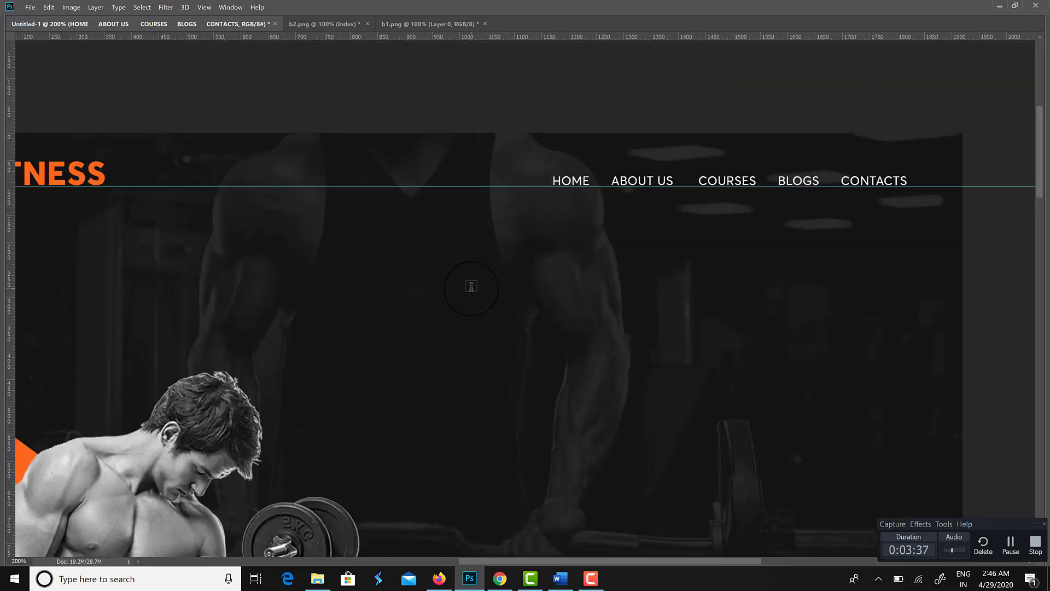
Draw an orange rectangle behind the HOME menu item, keeping it as a live shape
key(Tab)
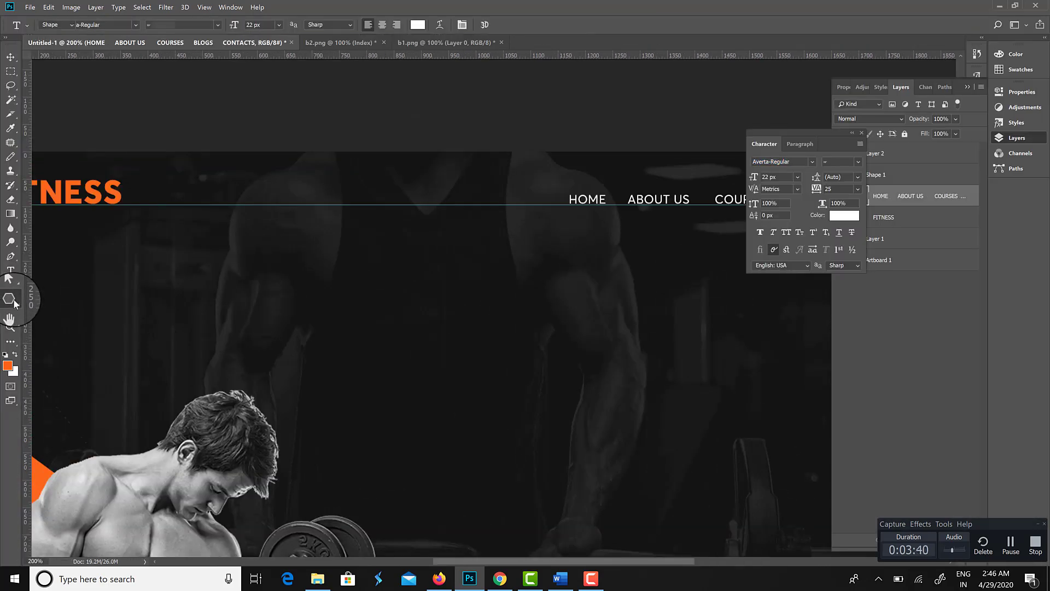
right_click(16, 299)
click(50, 342)
key(Tab)
mouse_move(551, 193)
mouse_down()
mouse_move(594, 194)
mouse_move(566, 162)
mouse_move(600, 180)
mouse_up()
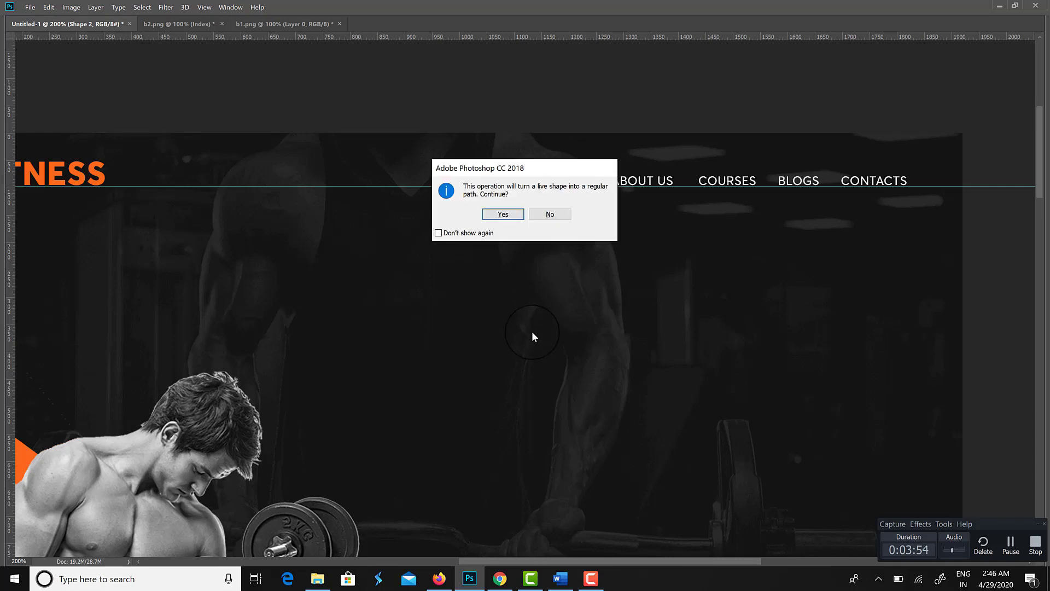
click(558, 214)
drag(578, 192, 579, 165)
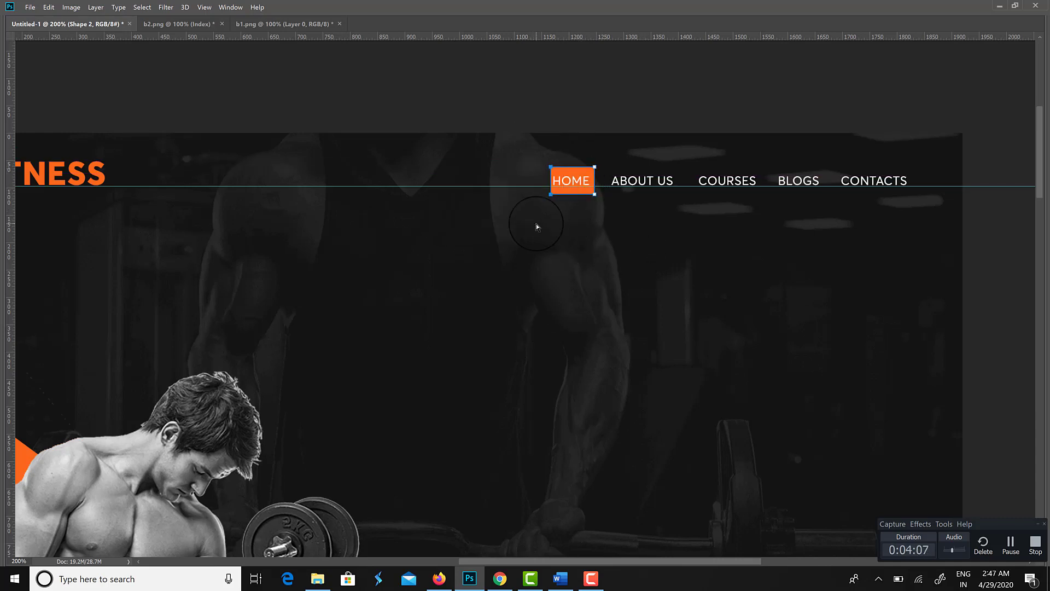
Extend the orange rectangle's left edge to give the HOME label some padding
key(shift+Left)
key(shift+Left)
key(Right)
key(Right)
key(Right)
key(Right)
key(Right)
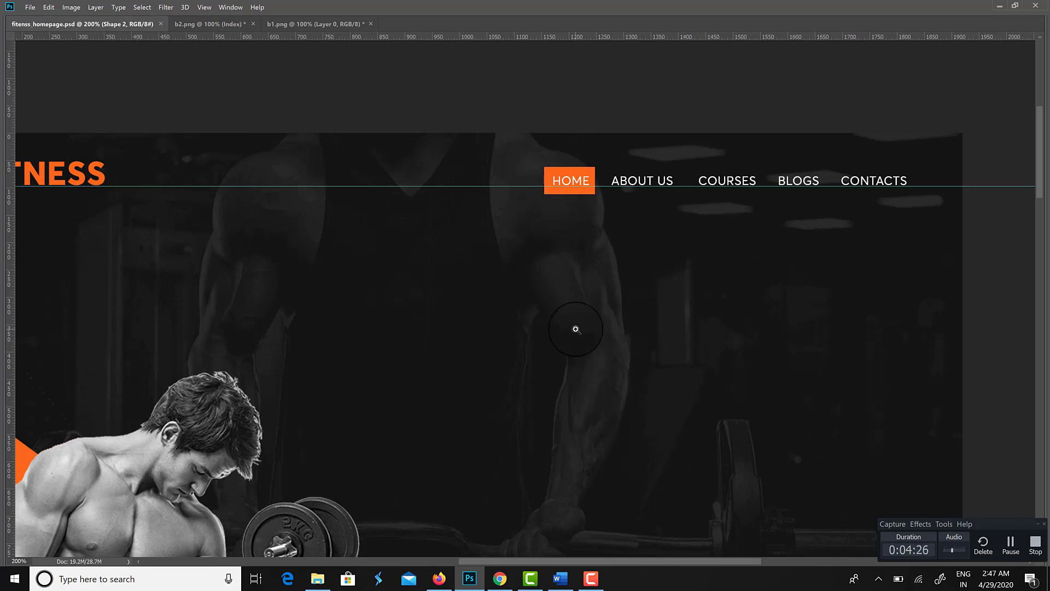
Add the headline text "SHAPE YOUR PERFECT BODY" to the hero area beside the bodybuilder
right_click(611, 225)
click(627, 255)
right_click(610, 260)
click(619, 267)
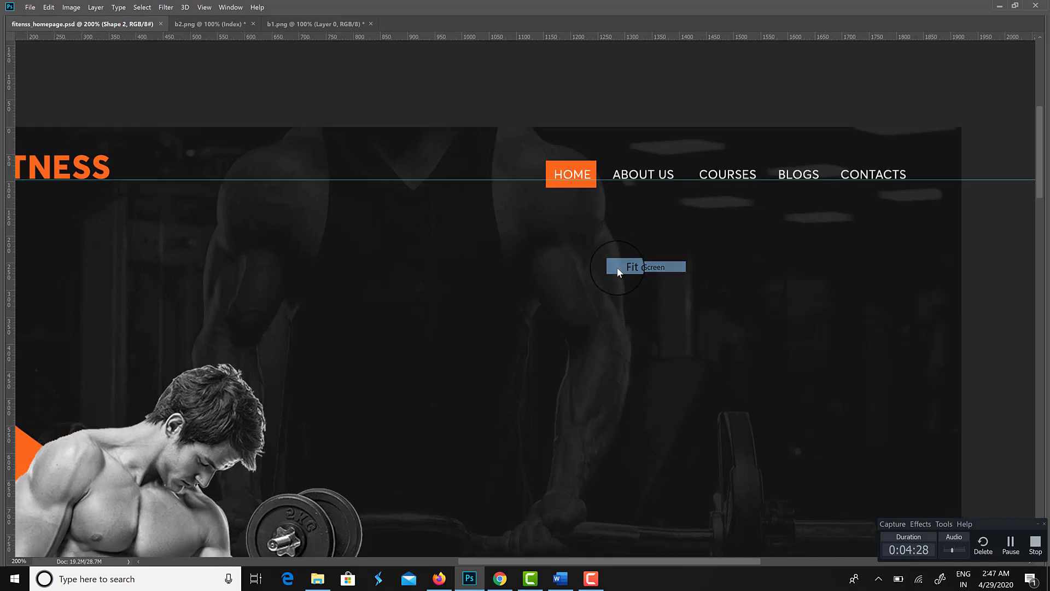
click(524, 105)
click(525, 105)
drag(534, 223, 524, 252)
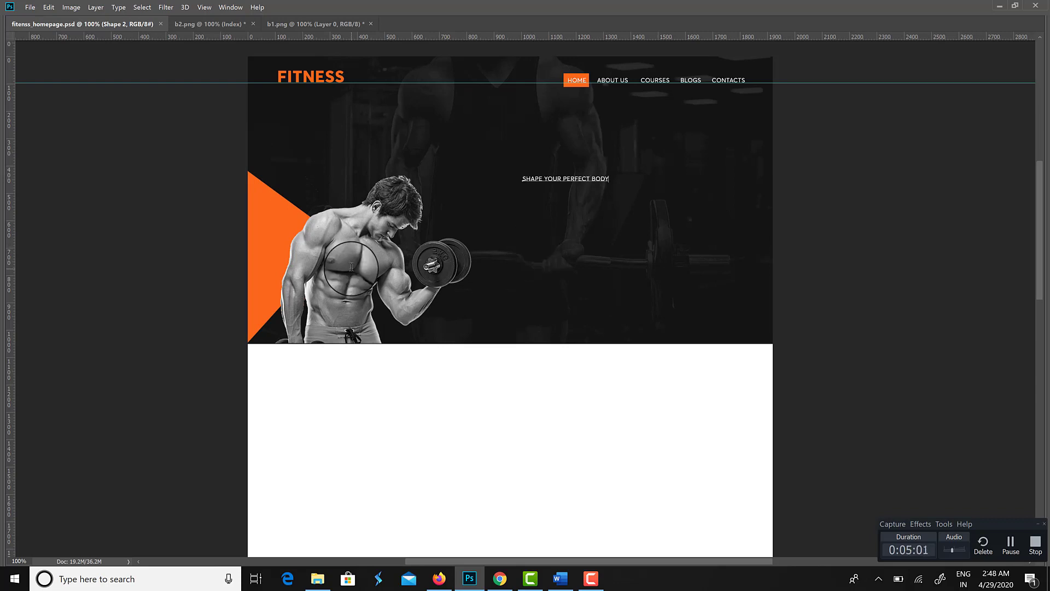
key(ctrl+Return)
Enlarge the headline to about 78.75 px and move it to the right of the bodybuilder
key(ctrl+t)
drag(610, 180, 716, 244)
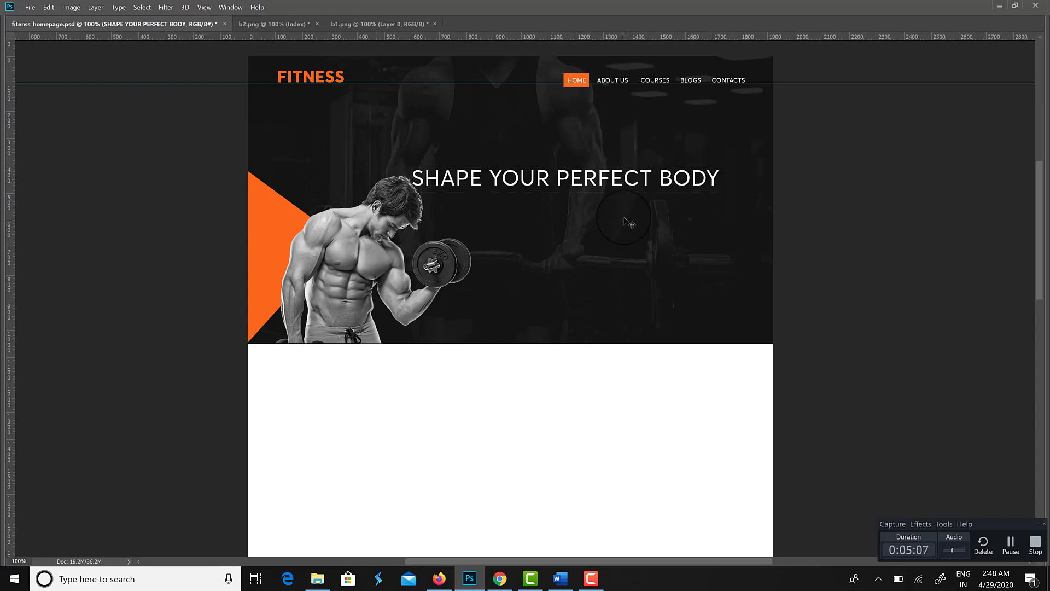
drag(623, 217, 694, 232)
Break the headline into two lines after "SHAPE YOUR"
key(t)
click(628, 197)
key(Return)
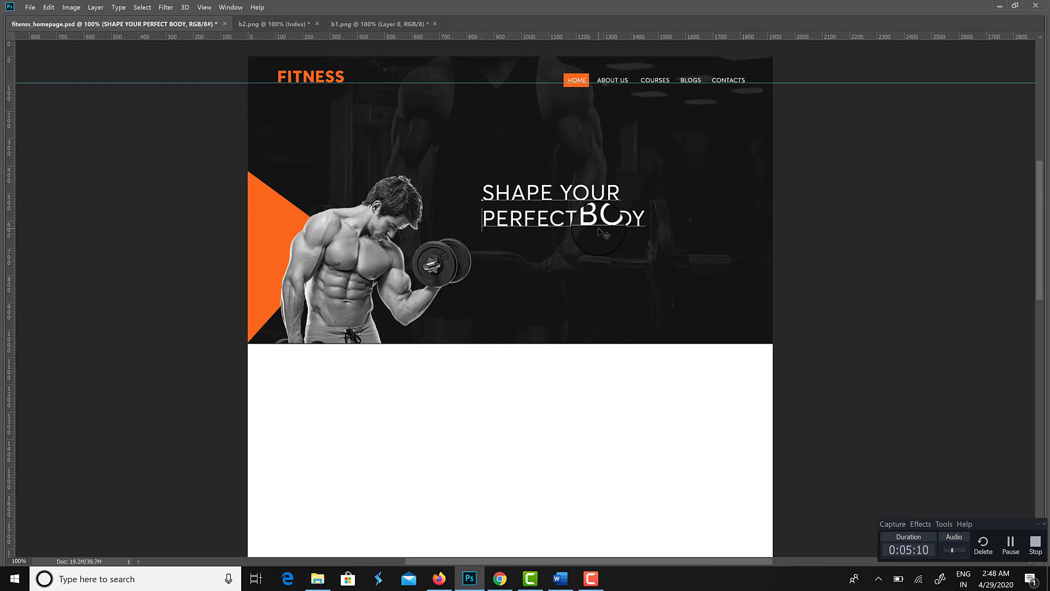
key(ctrl+Return)
Set the headline's font to Averta-Extrabold
key(Tab)
click(135, 26)
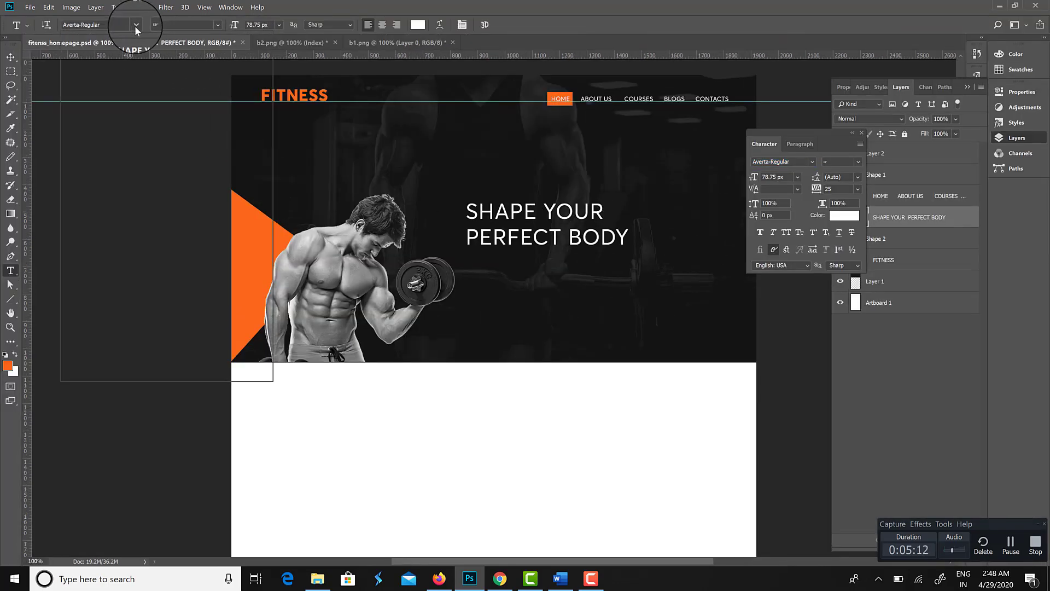
click(136, 68)
key(ctrl+Return)
key(Tab)
Scale the headline to about 760 × 233 px and position it beside the bodybuilder's head and shoulders
drag(594, 245, 621, 257)
key(ctrl+t)
drag(693, 261, 734, 286)
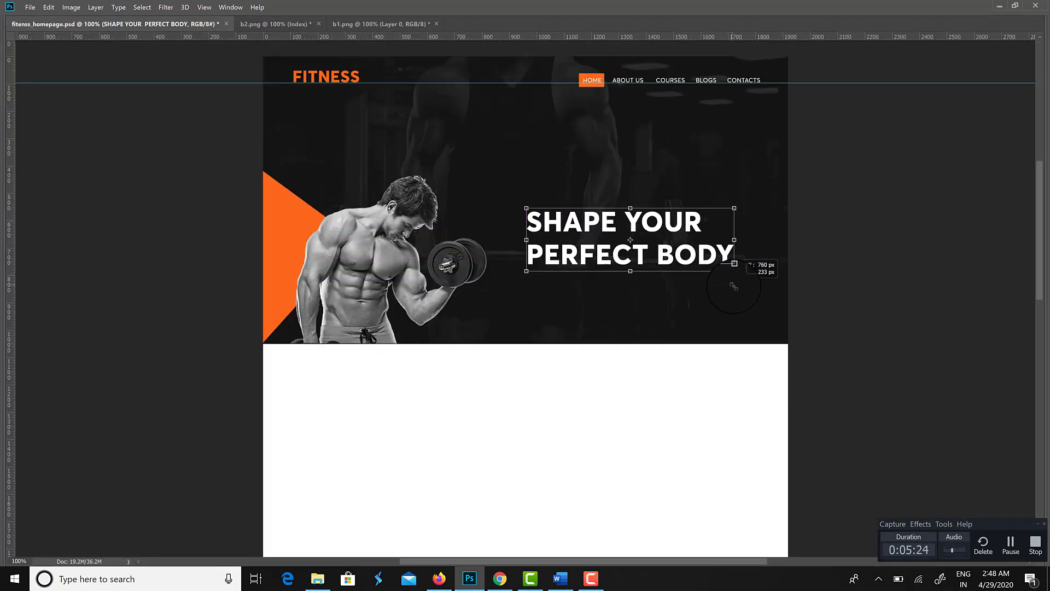
key(Return)
drag(631, 257, 633, 226)
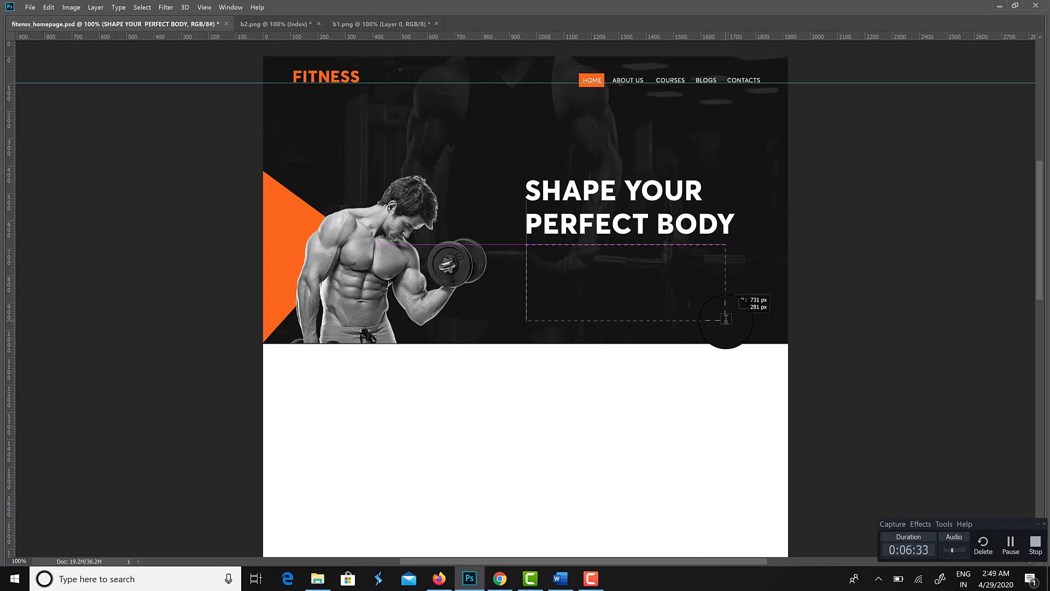
Fill a text box about 731 × 281 px below the headline with lorem ipsum copy at 18 px
text(Lorem ipsum dolor sit amet, consectetur adipiscing elit, sed do eiusmod tempor incididunt ut labore et dolore magna aliqua. Ut enim ad minim veniam, quis nostrud exercitation ullamco laboris nisi ut aliquip ex ea commodo consequat.)
key(ctrl+a)
key(ctrl+t)
click(798, 180)
click(791, 271)
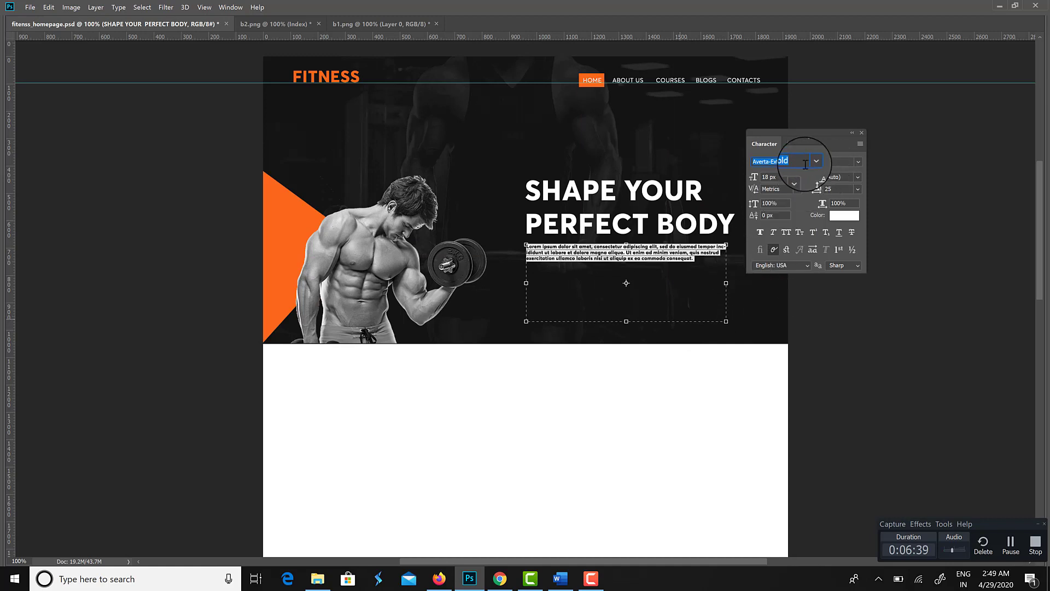
Set the lorem ipsum paragraph's font to Averta-Regular
click(816, 161)
click(797, 201)
click(688, 263)
Set the whole paragraph's tracking to 0 and its leading to 24 px
key(ctrl+a)
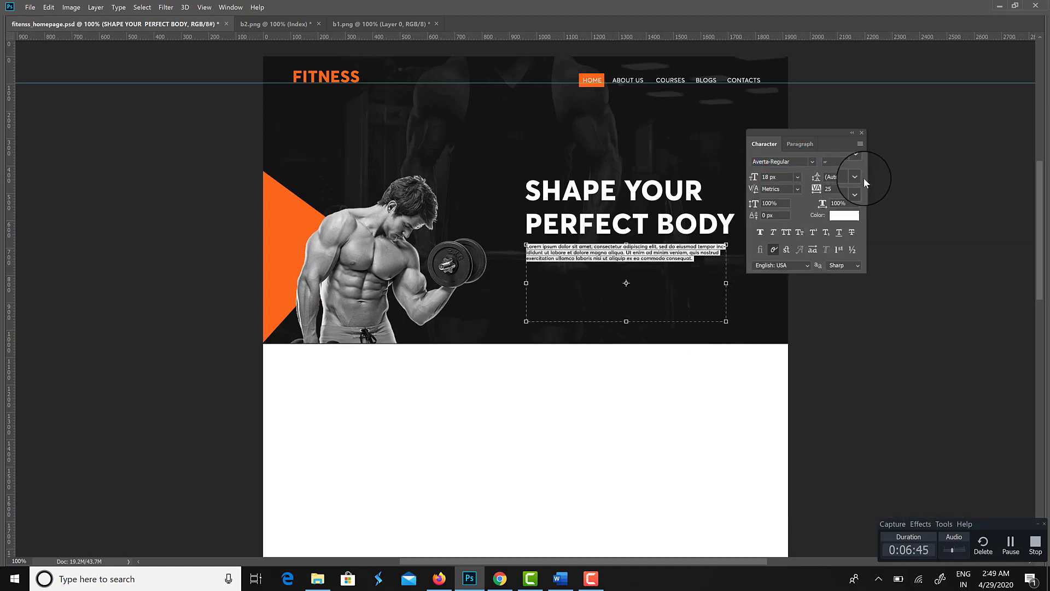
click(854, 194)
click(849, 243)
click(857, 191)
click(859, 179)
click(859, 179)
click(854, 297)
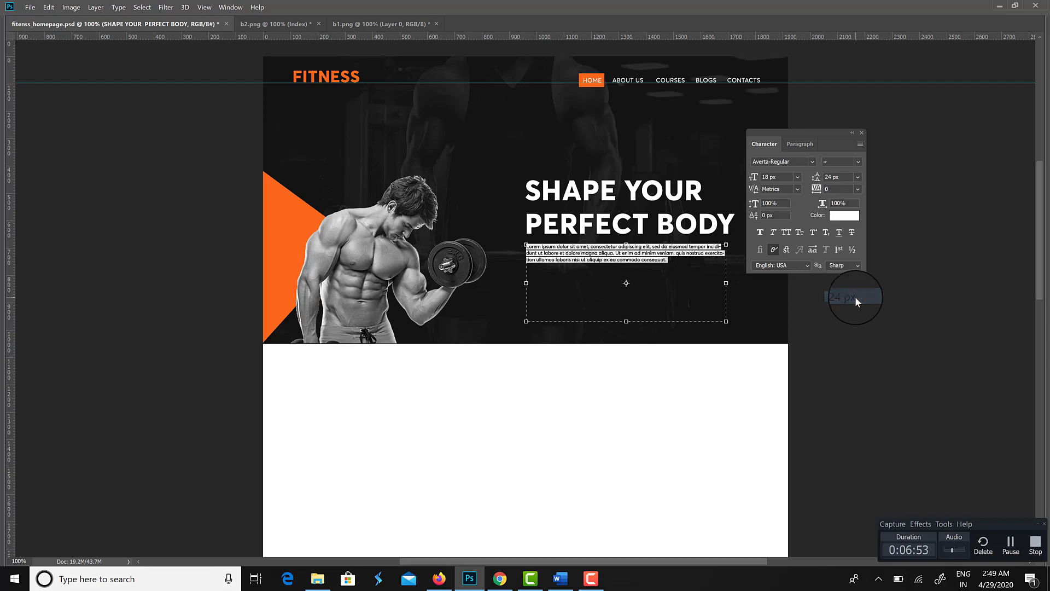
click(620, 249)
key(ctrl+Return)
Nudge the lorem ipsum paragraph slightly up toward the headline
key(z)
right_click(686, 253)
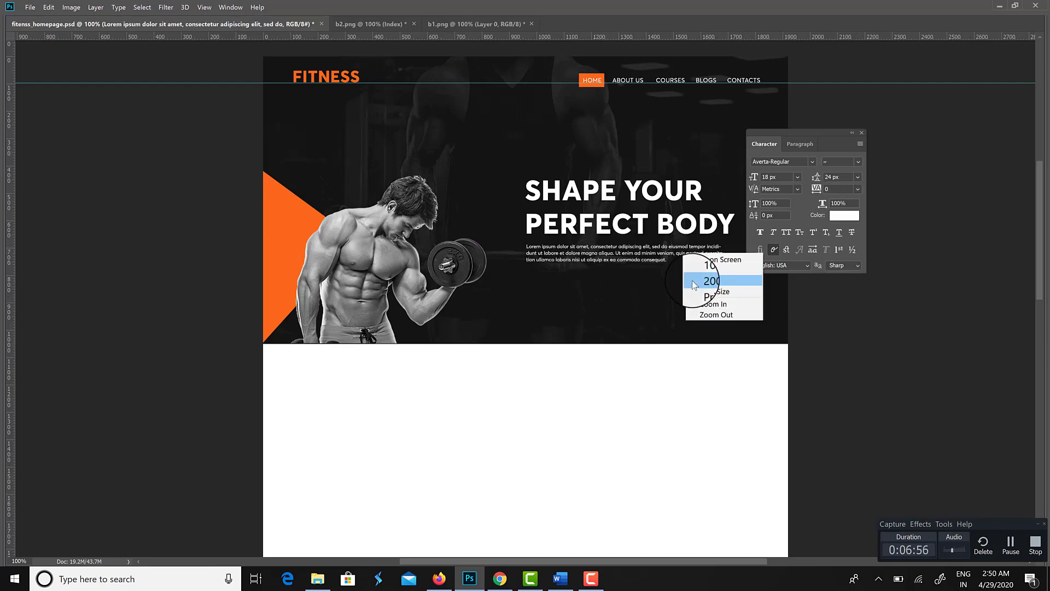
click(711, 281)
key(Tab)
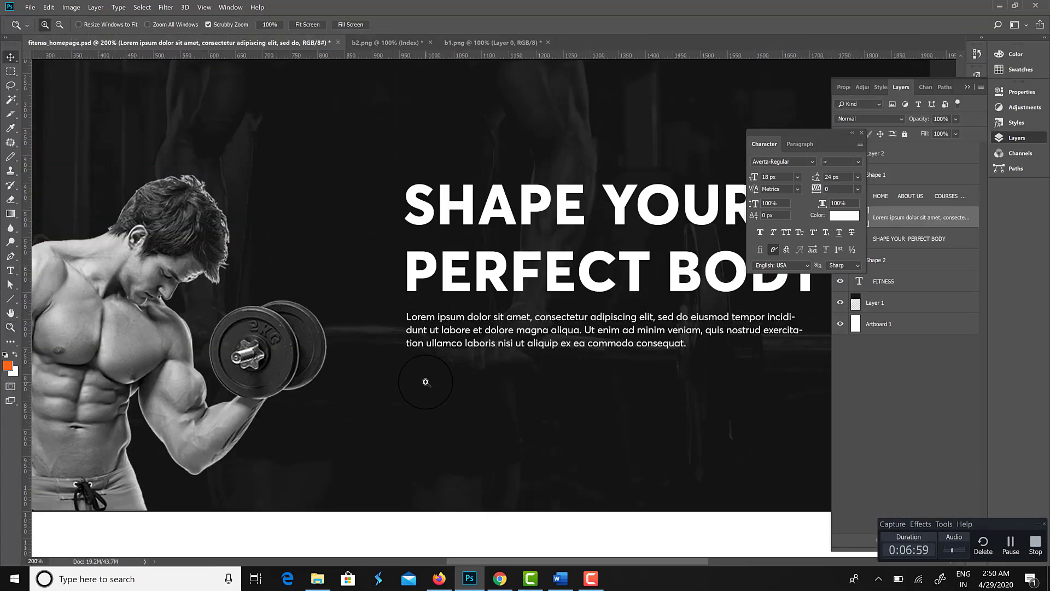
key(Up)
key(Up)
Place a vertical guide at about 962 px along the left edge of the headline and paragraph
key(m)
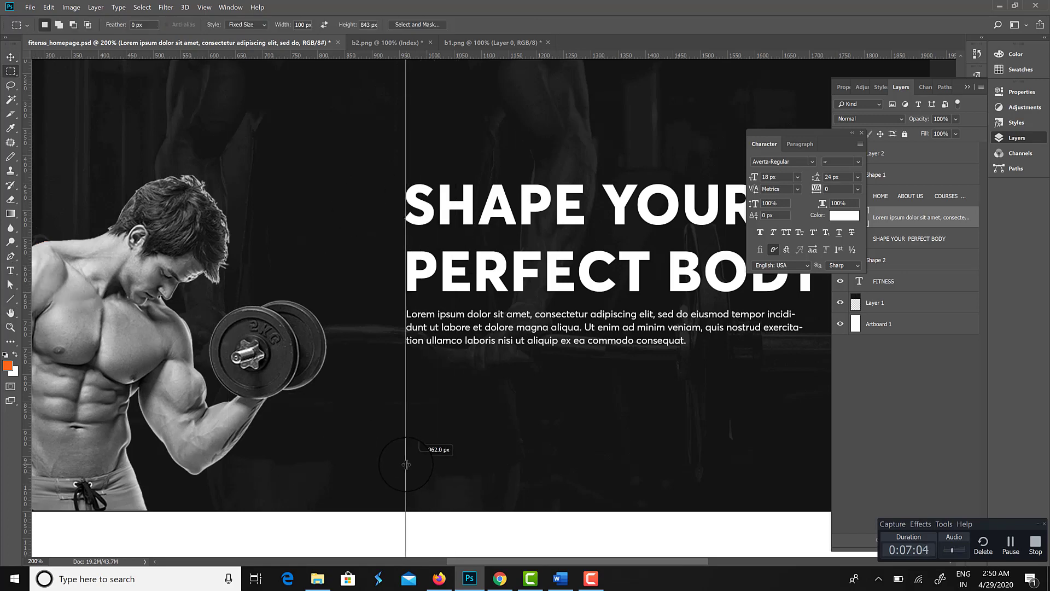
key(Tab)
key(z)
right_click(500, 344)
click(509, 356)
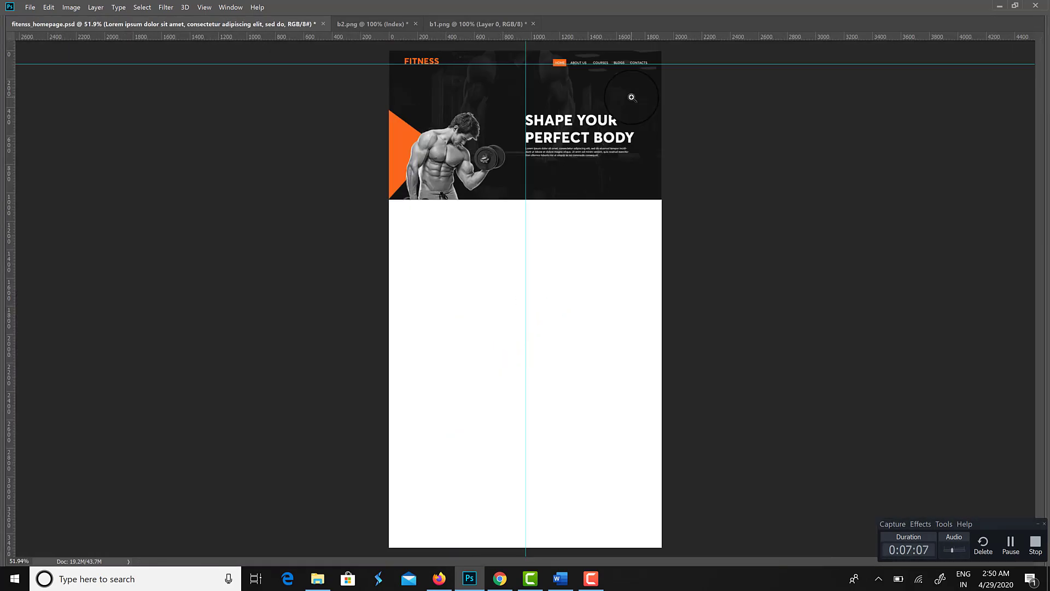
Draw a small orange six-sided polygon, about 15 × 13 px, near the hero's right edge beside the headline
click(632, 104)
click(631, 104)
key(Tab)
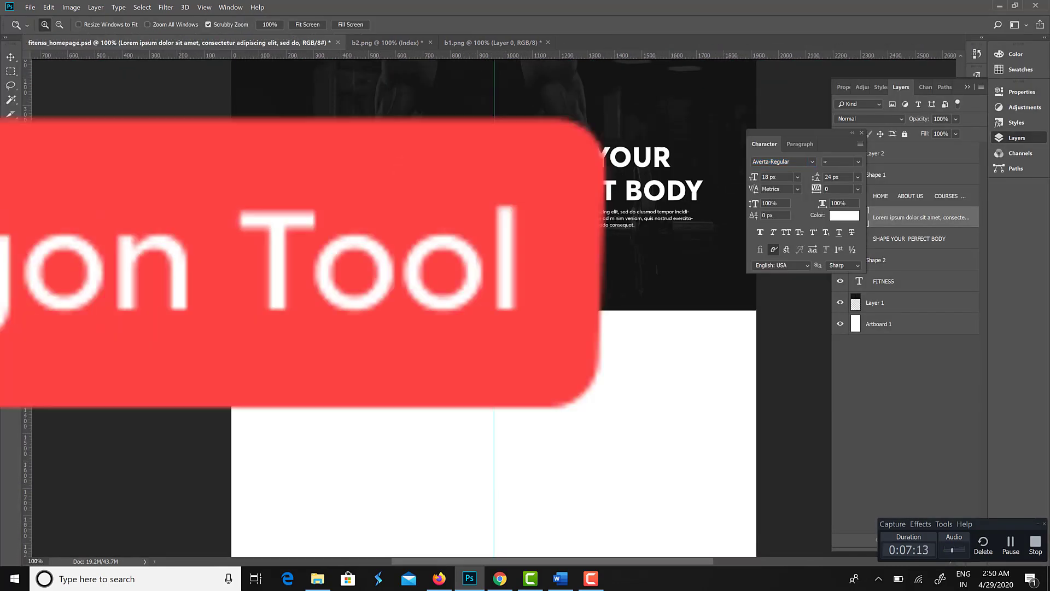
right_click(9, 296)
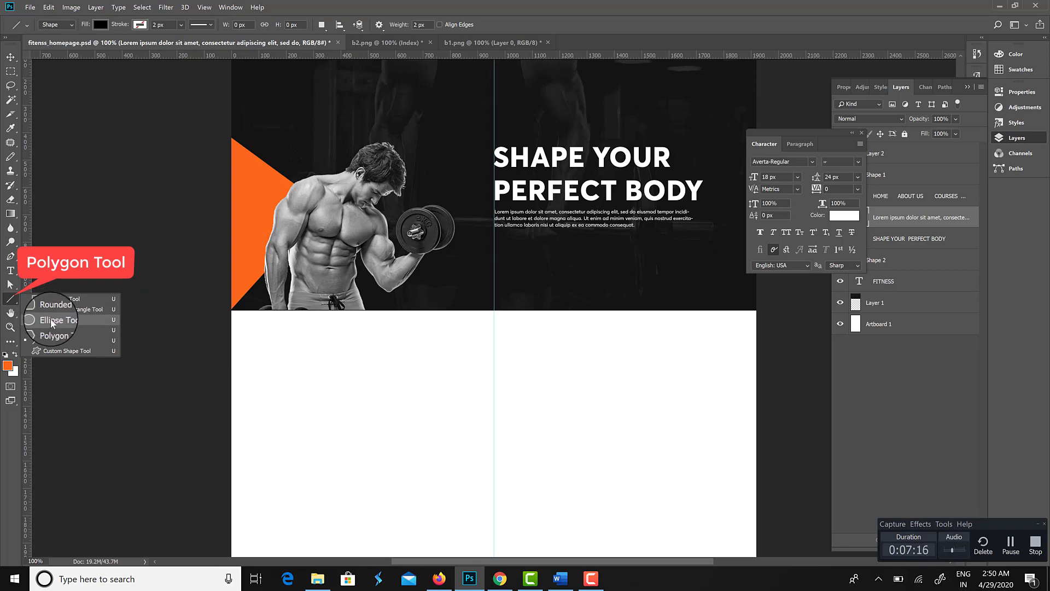
click(63, 322)
key(Tab)
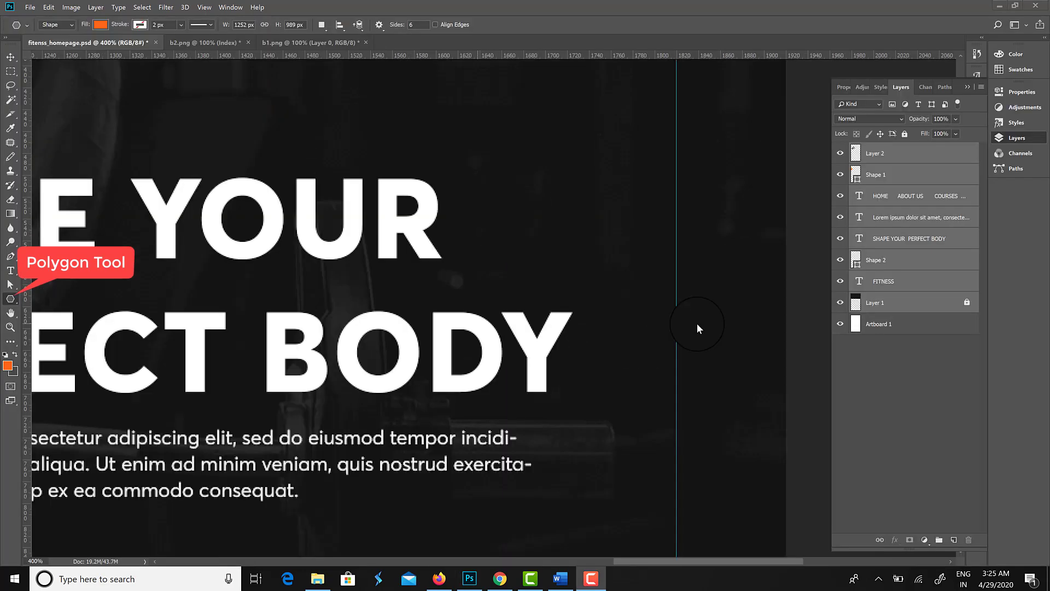
drag(721, 278, 761, 287)
Duplicate the small orange hexagon and place the copy just above the original
key(v)
ctrl+click(739, 287)
ctrl+click(739, 287)
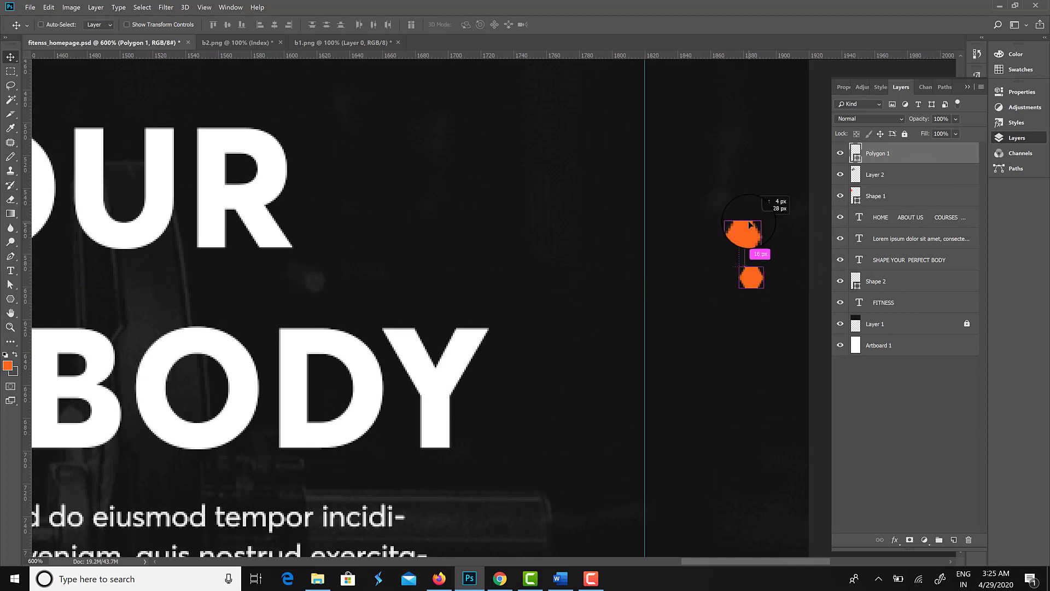
drag(749, 223, 755, 219)
Give the original hexagon 0% fill and an outside stroke in the orange sampled from its copy
click(895, 176)
double_click(945, 178)
click(353, 198)
drag(486, 108, 564, 311)
click(564, 424)
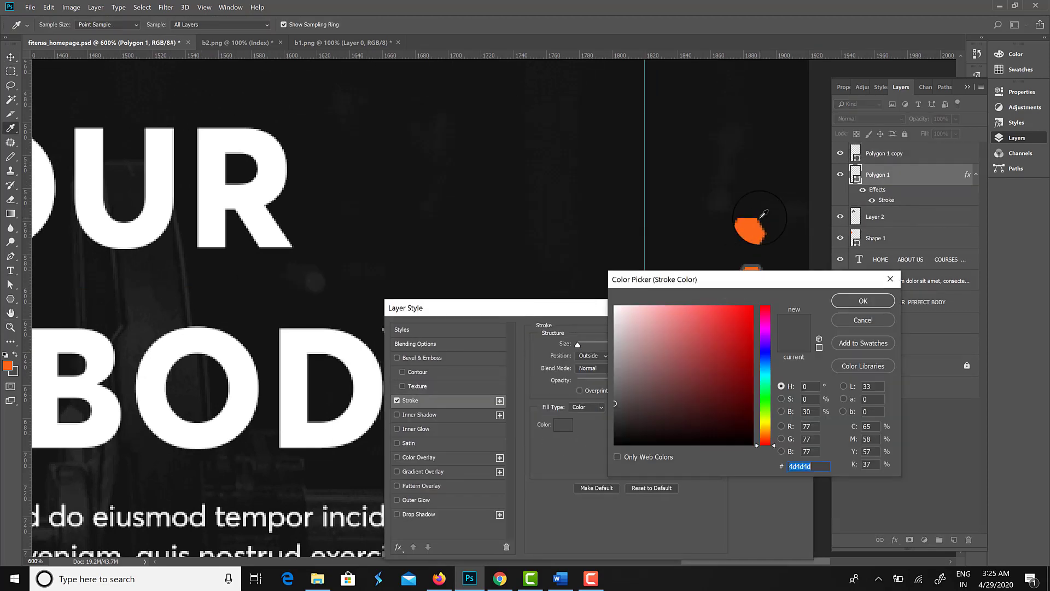
key(Return)
key(Return)
Delete the filled hexagon copy, keeping only the outlined hexagon
click(884, 153)
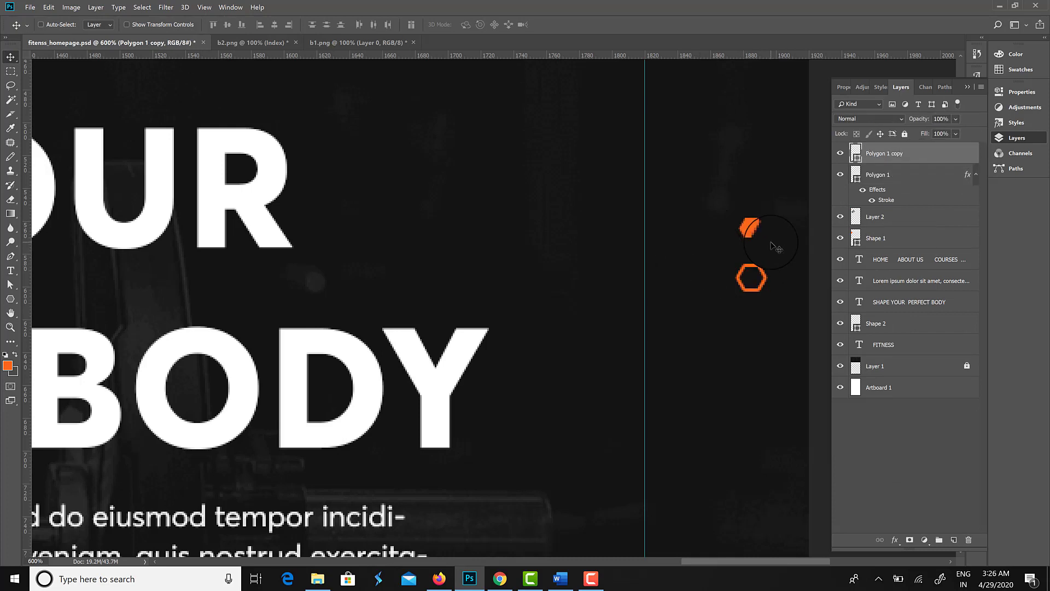
key(Delete)
key(ctrl+t)
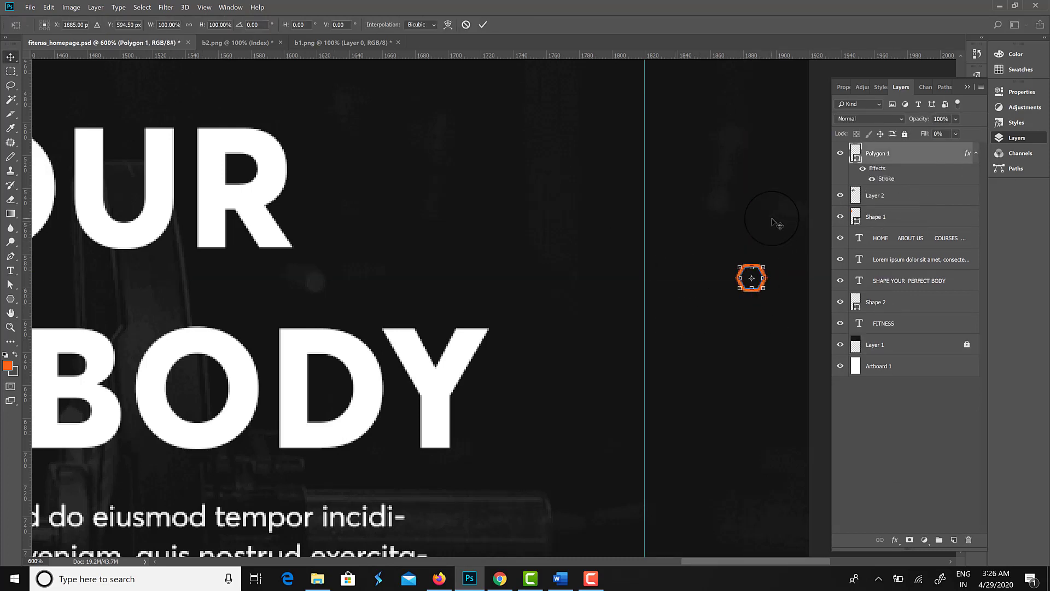
Draw a horizontal line about 17 px long and 2 px thick on a new layer beside the hexagon
right_click(16, 302)
click(55, 351)
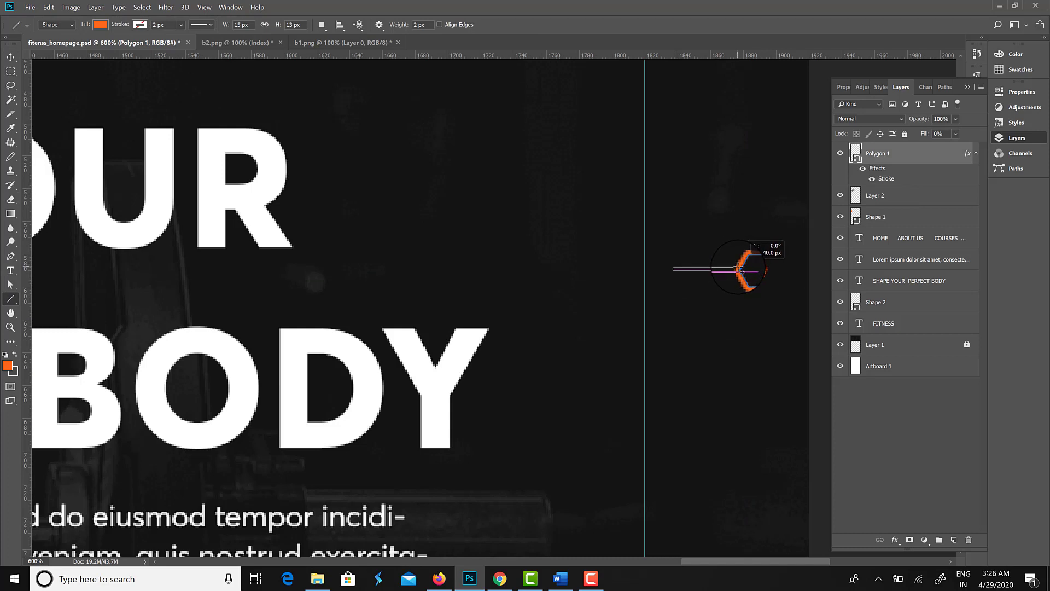
drag(738, 269, 740, 270)
key(ctrl+shift+n)
key(Return)
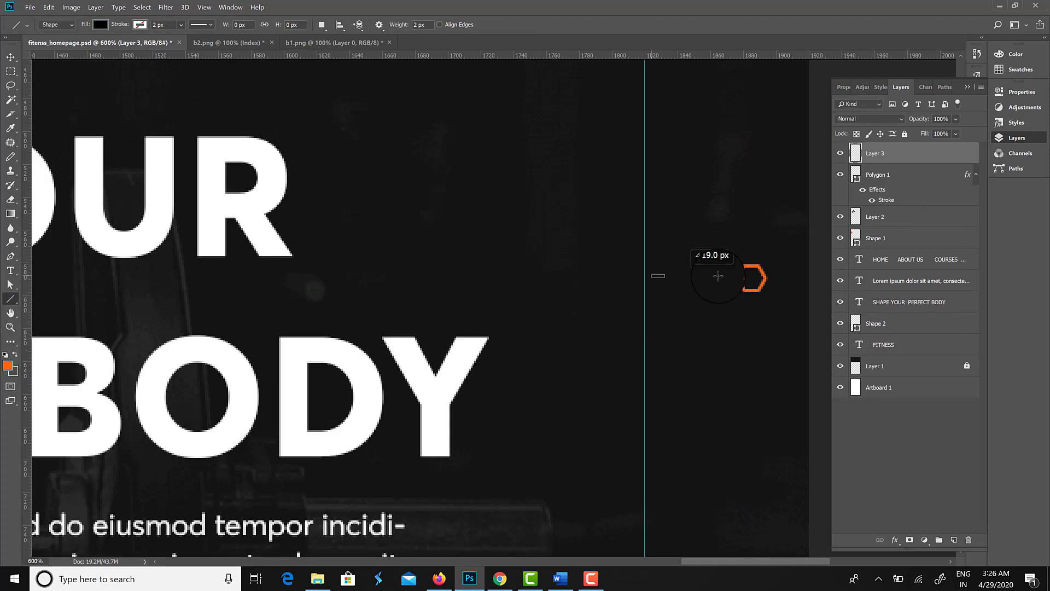
Move the short line right until its end meets the hexagon's left corner
key(a)
drag(634, 260, 668, 314)
key(shift+Right)
key(Left)
key(Return)
key(shift+Right)
key(shift+Right)
key(Right)
key(Right)
key(Right)
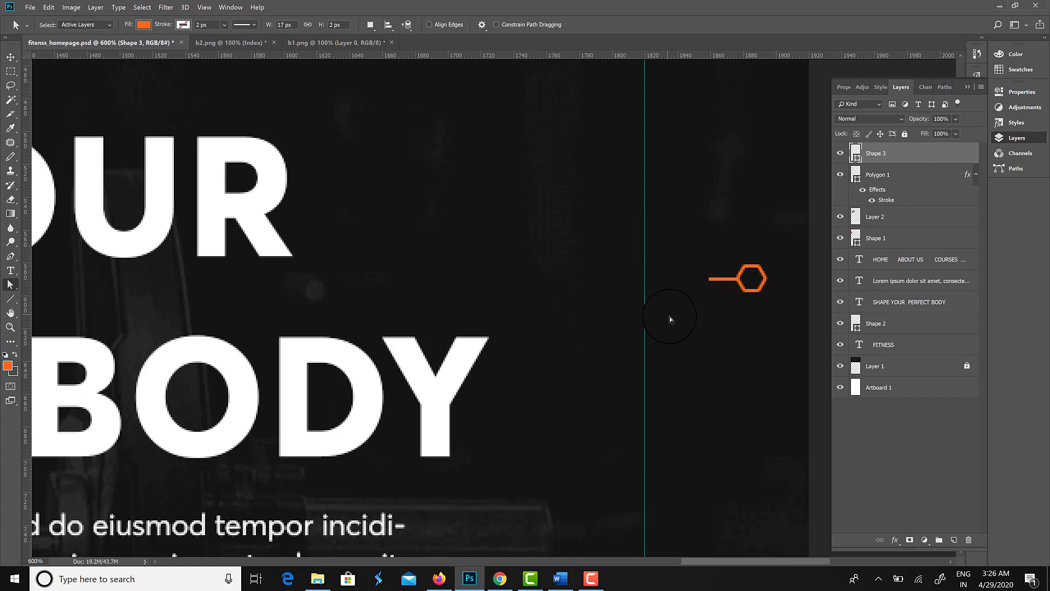
Add the number 1 as orange text beside the short line's outer end, nudge it into alignment, and save
key(t)
click(692, 290)
text(1)
key(ctrl+a)
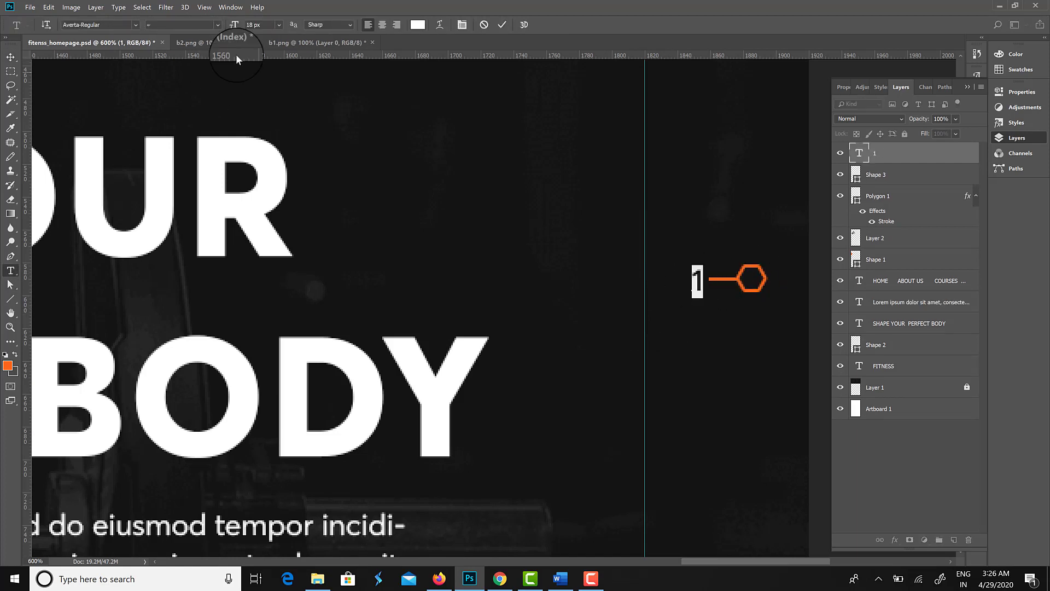
key(ctrl+Return)
key(v)
key(Up)
key(Right)
key(alt+BackSpace)
key(ctrl+s)
Group the number, line and hexagon layers and name the group "1"
key(z)
key(v)
click(764, 307)
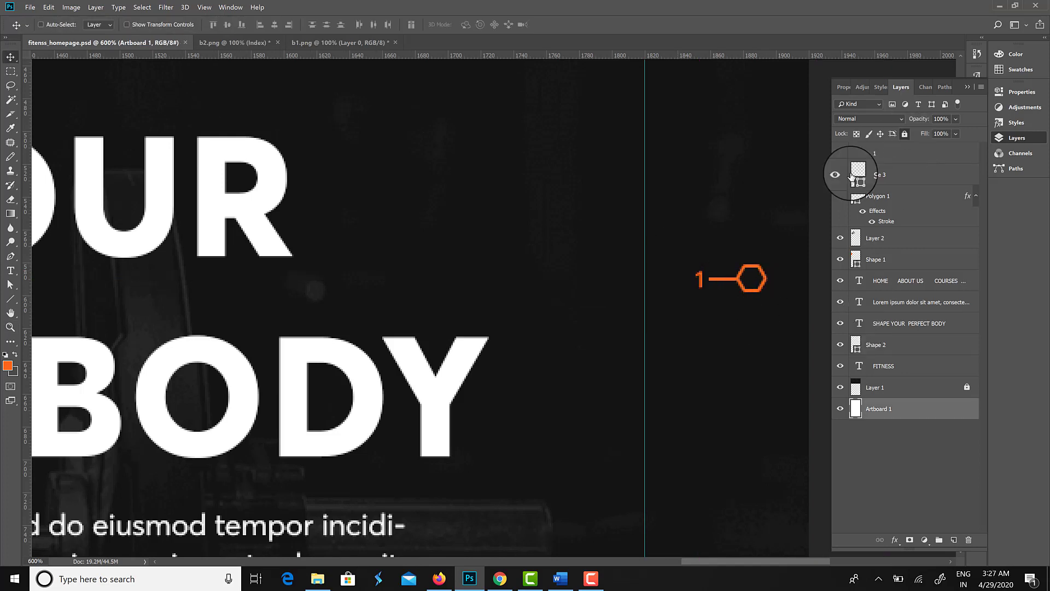
drag(682, 247, 763, 326)
key(ctrl+g)
double_click(881, 149)
text(1)
key(Return)
Duplicate the indicator group twice, placing each copy below the previous one
key(alt+Down)
key(shift+Down)
key(shift+Down)
key(shift+Down)
key(alt+Down)
key(shift+Down)
key(shift+Down)
key(Down)
key(Down)
key(Down)
key(Down)
key(Down)
key(Down)
Distribute the three indicator groups evenly by their vertical centres and save the file
key(m)
shift+click(878, 175)
key(v)
click(326, 24)
key(ctrl+s)
key(z)
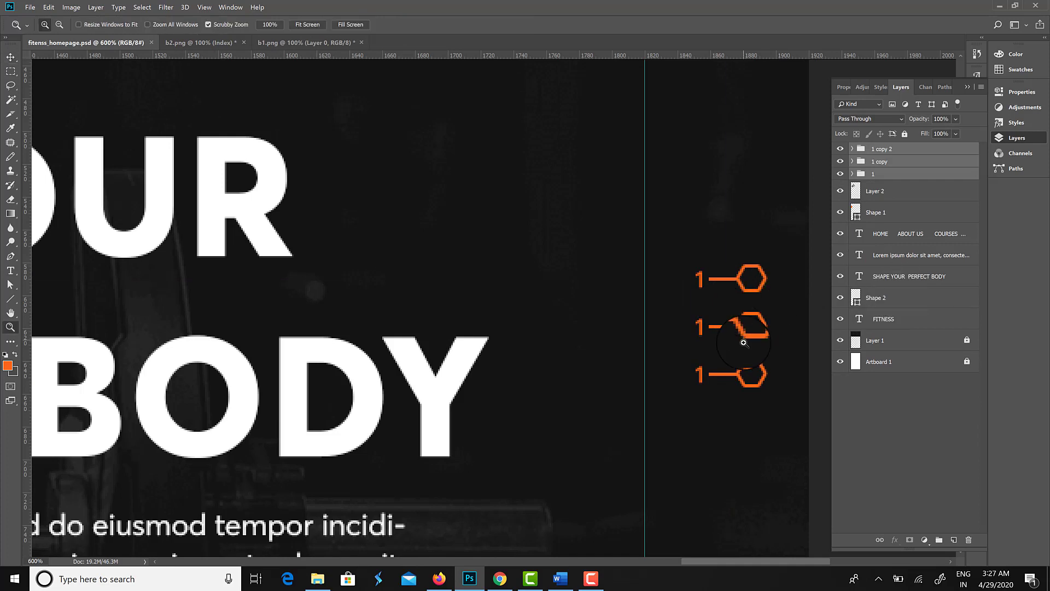
Change the numbers of the copied indicators to 2 and 3, nudge both slightly left, and save
key(t)
drag(704, 329, 670, 321)
drag(703, 376, 666, 368)
text(3)
key(ctrl+Return)
key(v)
ctrl+click(701, 328)
ctrl+shift+click(702, 376)
key(Left)
key(ctrl+s)
Change the second hexagon's stroke colour to grey
ctrl+click(756, 333)
double_click(894, 331)
click(562, 424)
drag(618, 383, 597, 385)
click(863, 301)
click(800, 326)
Copy the second hexagon's grey stroke style to the third hexagon
right_click(910, 307)
click(705, 341)
ctrl+click(749, 376)
right_click(902, 212)
click(700, 351)
double_click(896, 233)
click(563, 424)
click(859, 301)
key(Return)
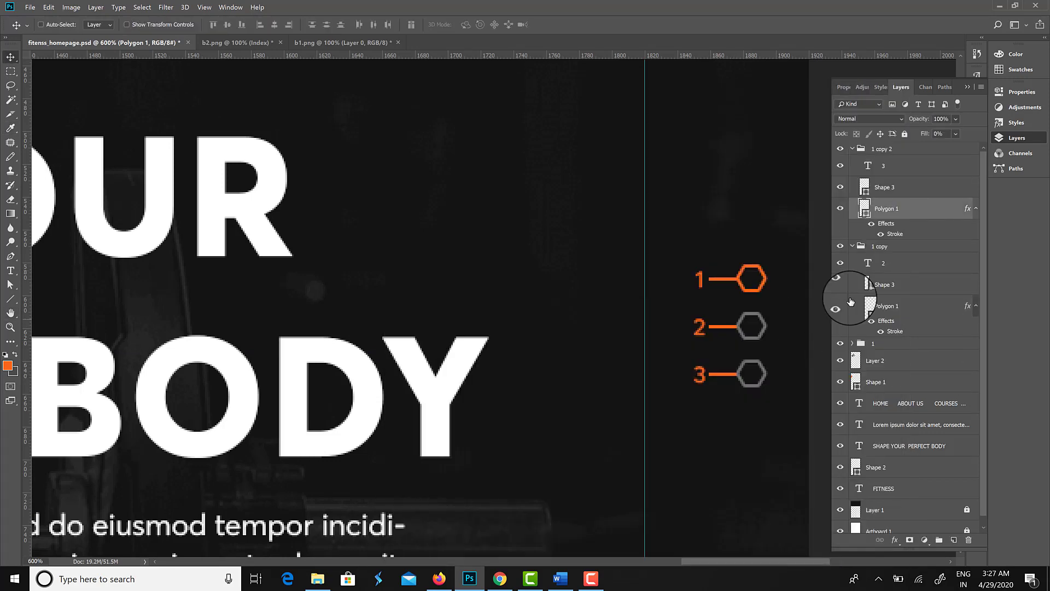
Recolour the connecting lines of the second and third indicators in the same grey
ctrl+click(733, 278)
double_click(864, 382)
key(Return)
ctrl+click(726, 327)
double_click(864, 285)
key(Return)
ctrl+click(719, 375)
double_click(864, 187)
key(Return)
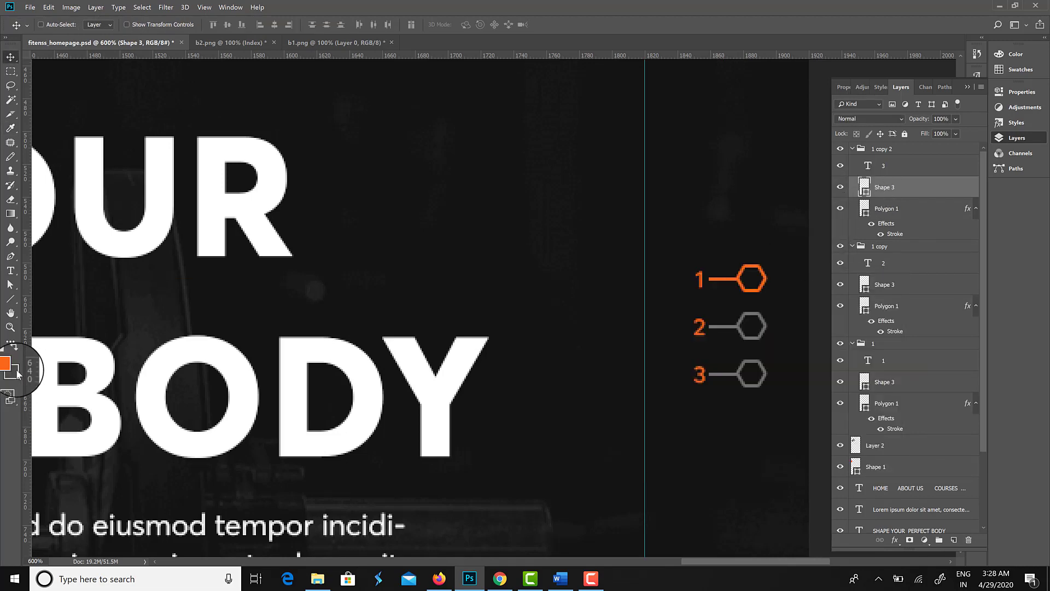
Fill the numbers 2 and 3 with the grey background colour
ctrl+click(704, 335)
key(ctrl+BackSpace)
ctrl+click(701, 378)
key(ctrl+BackSpace)
Examine the hero section as a whole, checking the slider indicators against the headline, image and header
key(z)
right_click(664, 304)
click(680, 333)
right_click(499, 362)
click(525, 373)
right_click(518, 339)
click(529, 349)
right_click(569, 153)
click(580, 178)
click(584, 290)
key(f)
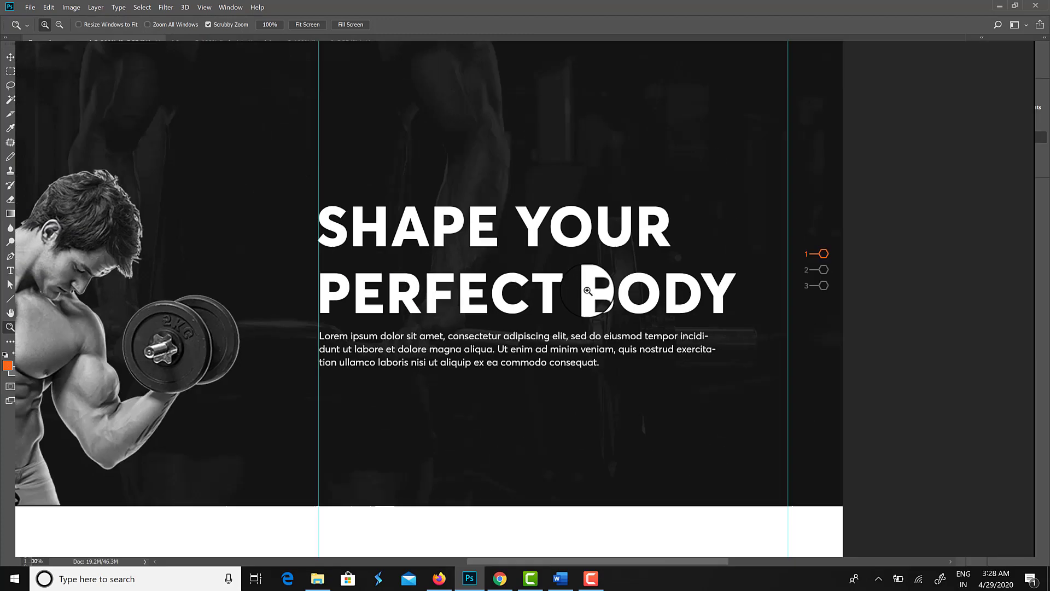
right_click(587, 291)
click(598, 308)
drag(596, 301, 597, 340)
right_click(584, 226)
click(594, 252)
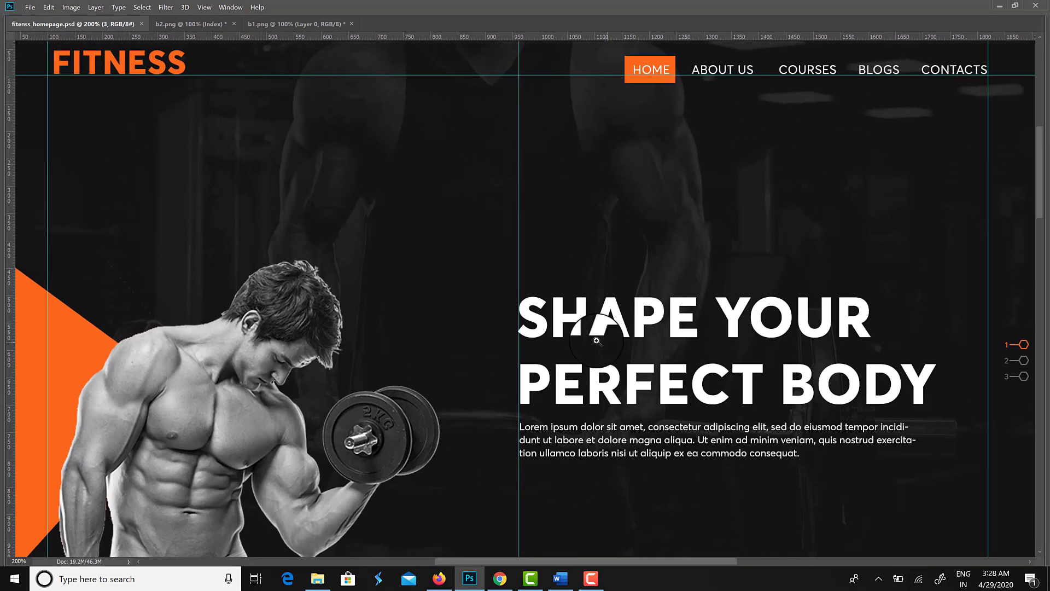
Widen the vertical spacing of the slider indicators by nudging the second and third groups down
key(Tab)
click(853, 149)
click(879, 149)
shift+click(882, 160)
key(Tab)
key(v)
key(shift+Down)
key(Tab)
click(908, 151)
key(Tab)
key(Tab)
Group all the header and hero layers above the artboard background and name the group "HERO SECTION"
click(852, 162)
click(852, 174)
click(887, 341)
shift+click(883, 150)
key(ctrl+g)
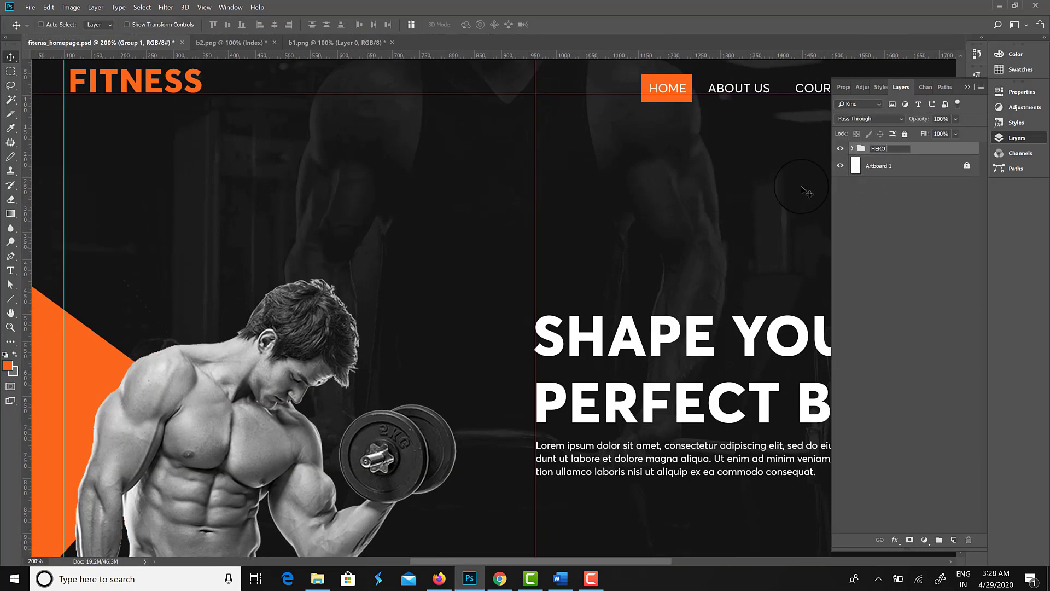
key(Tab)
key(ctrl+minus)
key(alt+Tab)
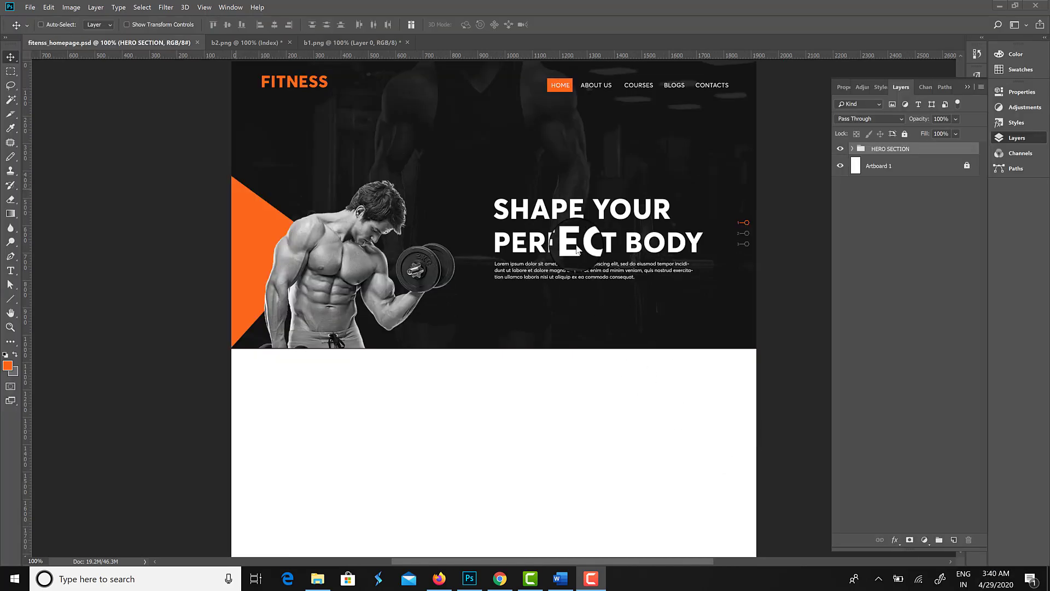
Duplicate the hero headline into the white area below and bring the copy above the HERO SECTION group
ctrl+click(578, 245)
alt+drag(579, 243, 407, 447)
key(ctrl+shift+bracketright)
key(ctrl+shift+bracketright)
click(851, 170)
Set the background colour to dark grey and recolour the copied headline for the white section
click(10, 368)
click(15, 373)
click(72, 383)
key(Return)
key(alt+BackSpace)
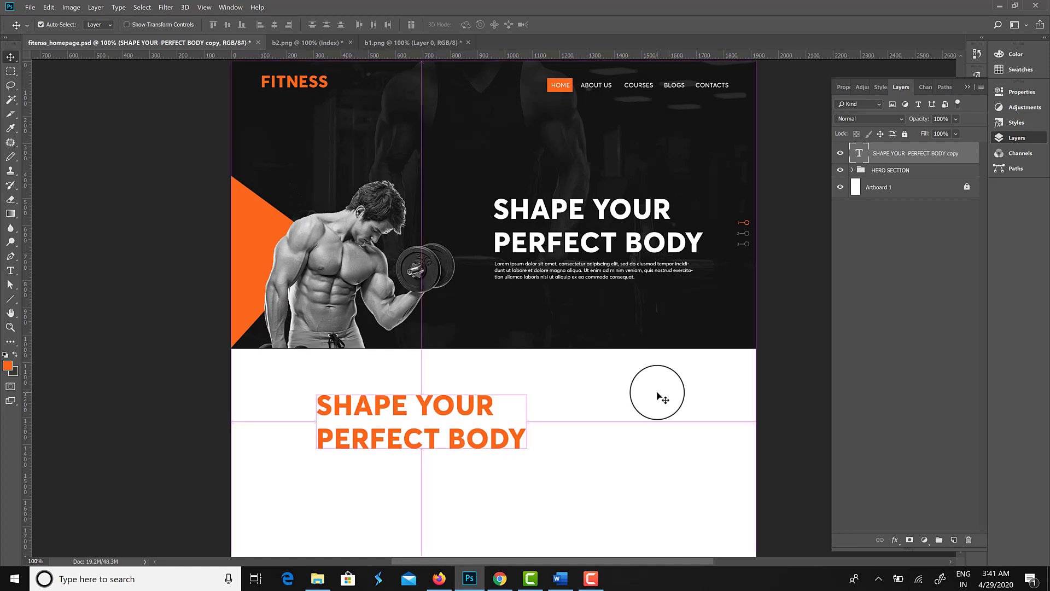
Replace the copied headline's text with "ABOUT FITNESS" and set its font size to 60 px
double_click(391, 415)
text(ABOUT FITNESS)
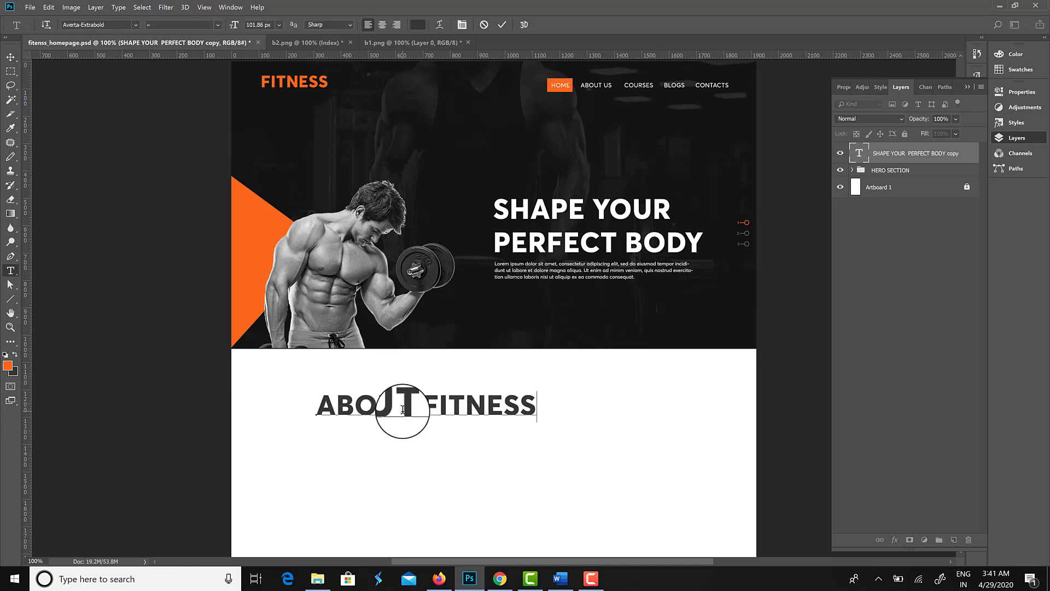
key(ctrl+a)
text(60)
drag(257, 25, 234, 42)
text(60)
key(ctrl+Return)
Show the guides and move the ABOUT FITNESS heading to the left guide below the hero section
key(ctrl+semicolon)
key(v)
drag(378, 406, 319, 386)
scroll(460, 405, down, 2)
Draw an orange underline beneath ABOUT FITNESS, match it to the heading's width, and save
key(u)
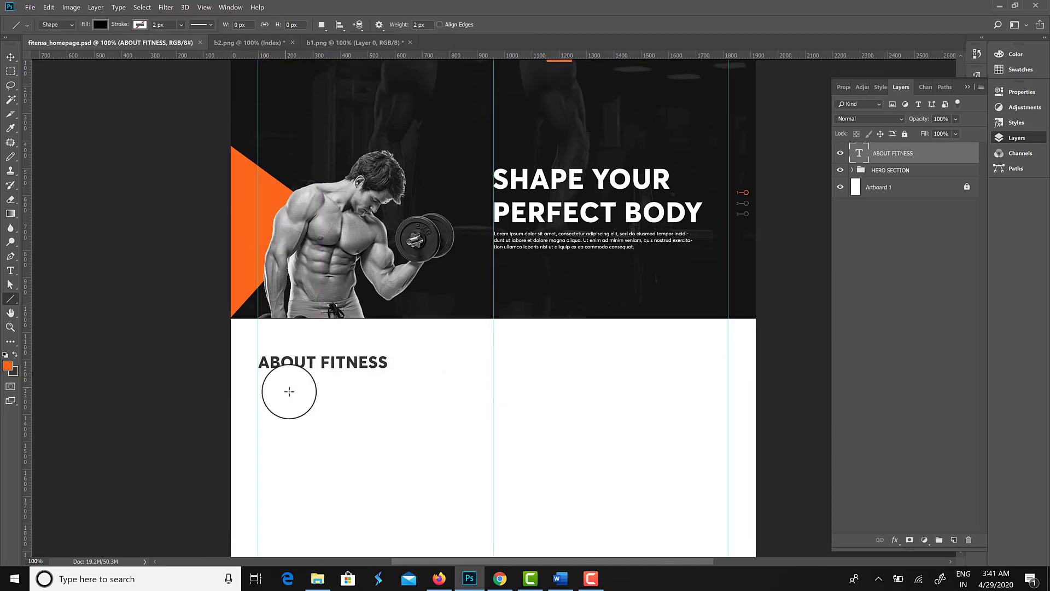
drag(388, 385, 385, 404)
key(alt+BackSpace)
ctrl+click(287, 361)
ctrl+click(289, 362)
key(ctrl+t)
key(Return)
ctrl+alt+click(492, 312)
ctrl+alt+click(492, 312)
key(ctrl+s)
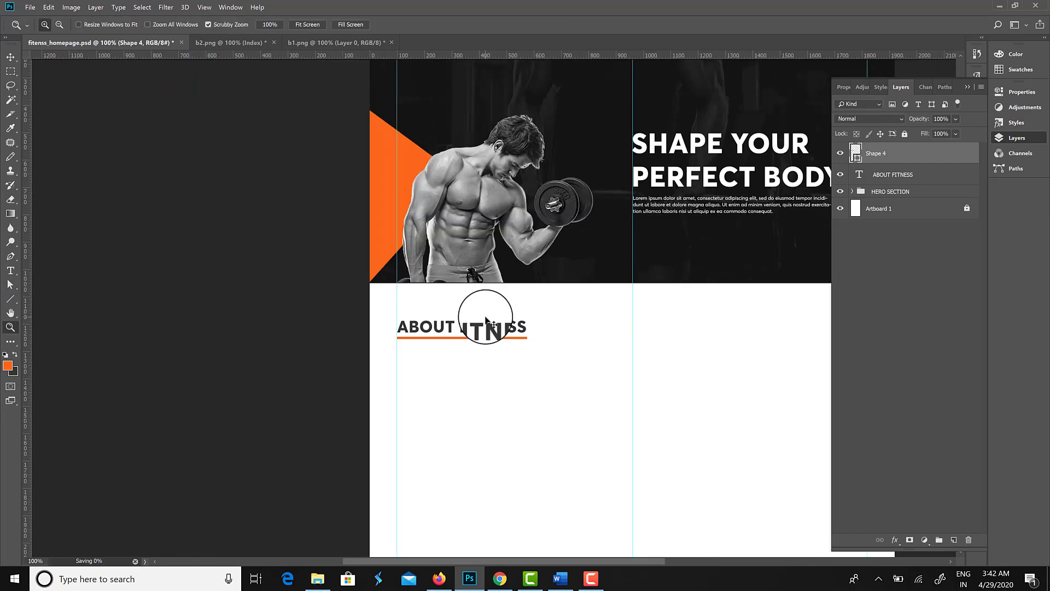
Try to duplicate the hero paragraph into the area beneath the ABOUT FITNESS heading
key(Tab)
drag(736, 396, 602, 372)
key(v)
drag(557, 163, 320, 332)
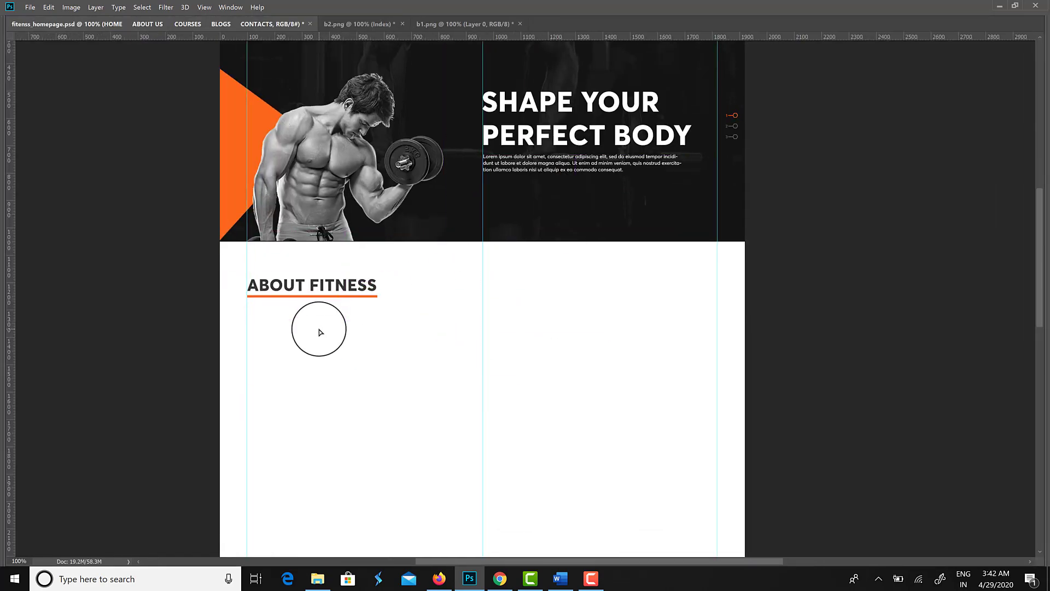
Set the foreground colour to #2d2d2d
key(Tab)
click(8, 365)
text(2d2d2d)
key(Return)
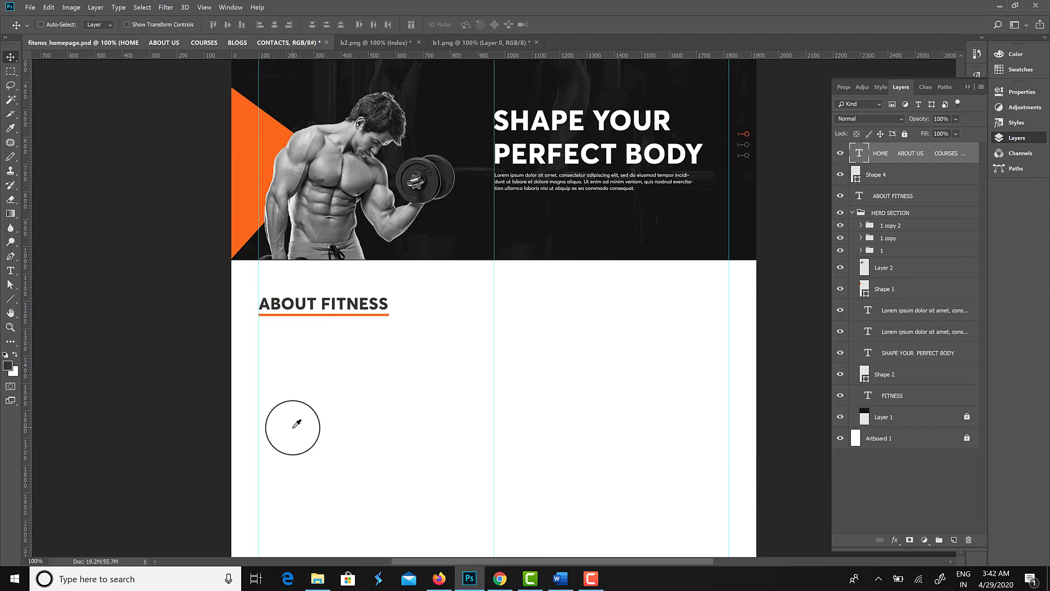
key(Return)
Duplicate the hero paragraph below ABOUT FITNESS, fill it with the dark foreground colour, bring it to the front, and save
drag(423, 271, 412, 377)
ctrl+click(536, 293)
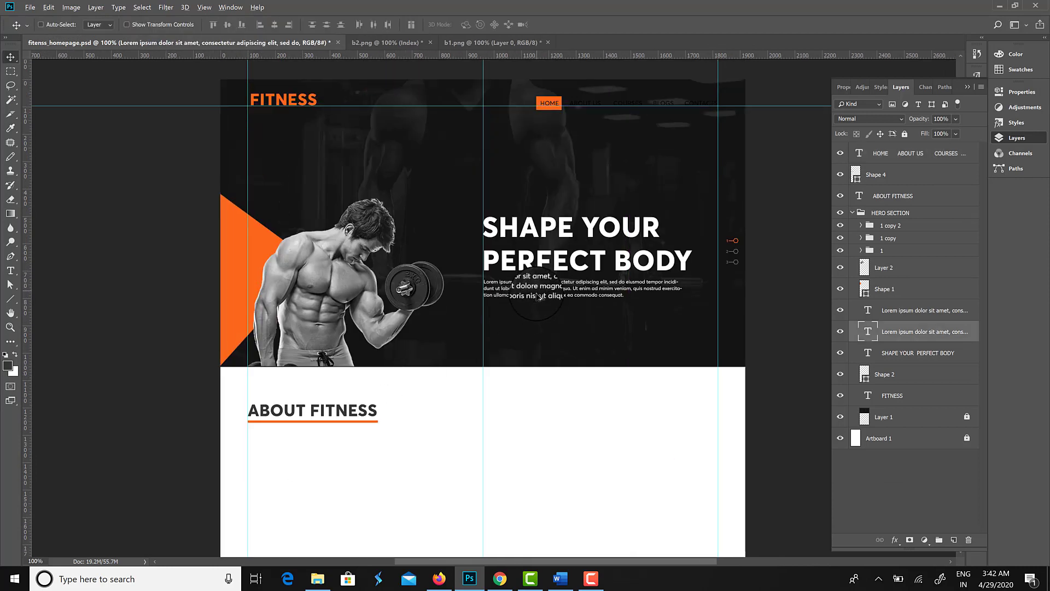
alt+drag(551, 297, 363, 357)
key(alt+BackSpace)
key(ctrl+shift+])
key(ctrl+s)
Remove the stray item under the hero and place the dark paragraph copy beneath the ABOUT FITNESS underline
ctrl+click(388, 360)
key(Delete)
ctrl+click(378, 398)
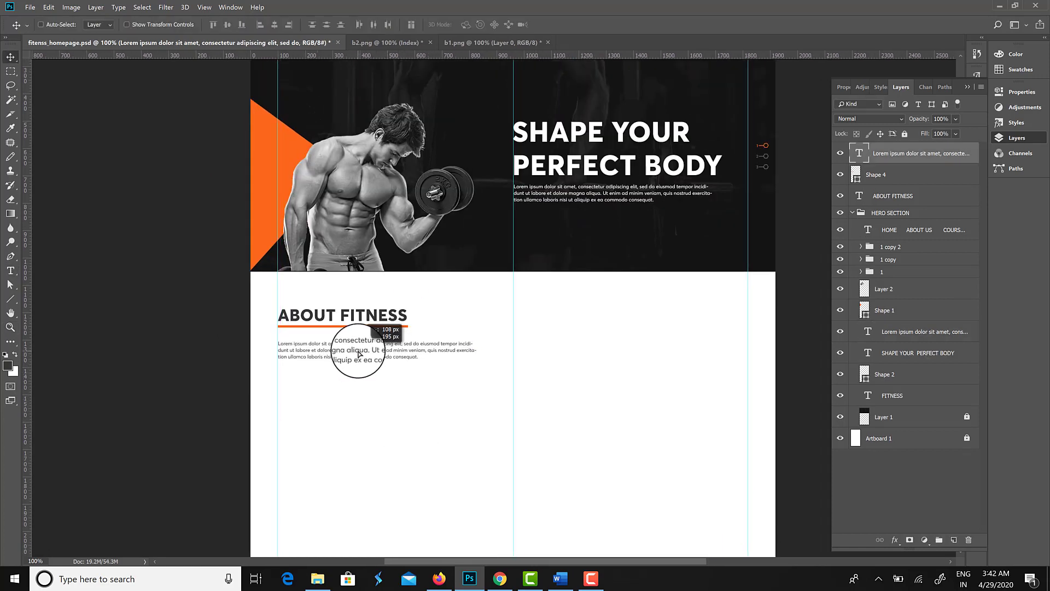
Repeat the paragraph text as a second paragraph in the same ABOUT FITNESS text box, separated by a blank line
double_click(481, 353)
key(ctrl+a)
key(ctrl+c)
click(455, 358)
key(Return)
key(Return)
key(ctrl+v)
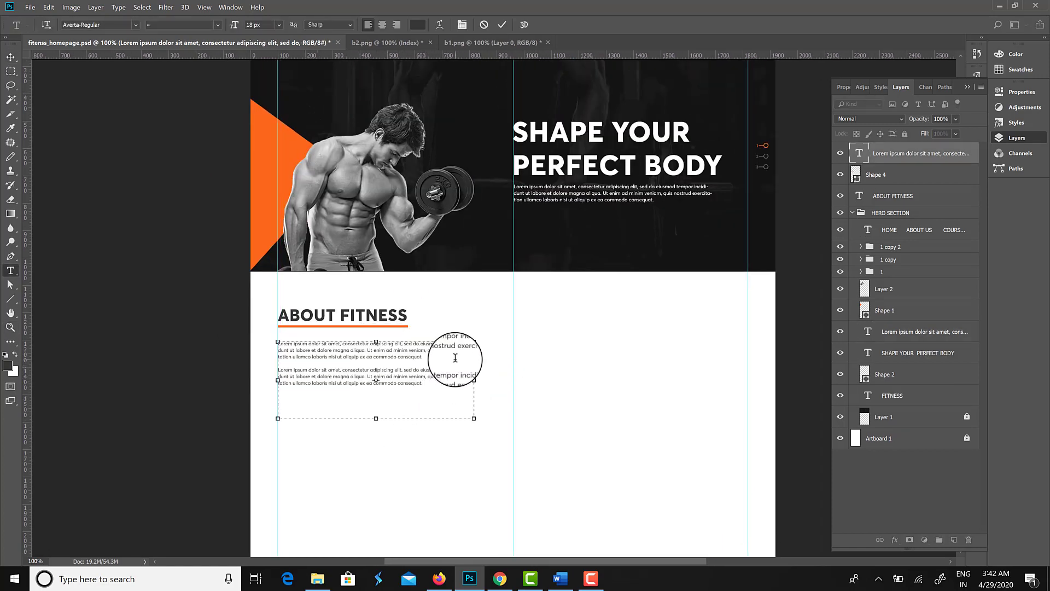
drag(425, 408, 417, 391)
key(ctrl+Return)
Nudge the paragraphs closer to the ABOUT FITNESS underline, and shift the heading, underline and paragraphs down together
key(v)
key(shift+Up)
drag(347, 398, 378, 263)
key(shift+Down)
key(shift+Down)
key(shift+Down)
key(shift+Down)
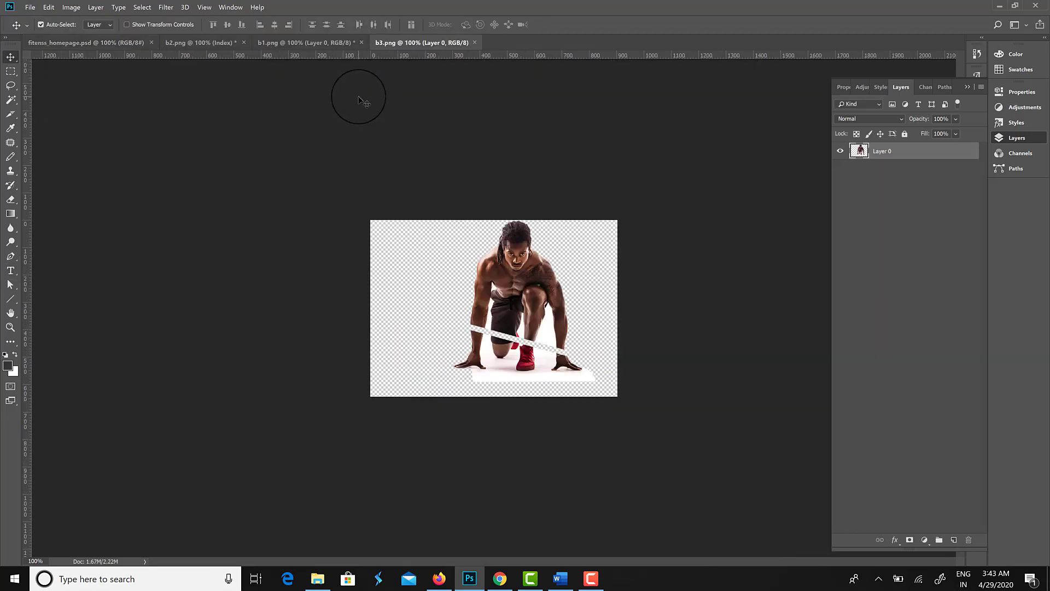
Bring the crouching athlete from b3.png into the homepage, in the empty white area beside the ABOUT FITNESS text
drag(356, 93, 683, 396)
key(z)
click(685, 416)
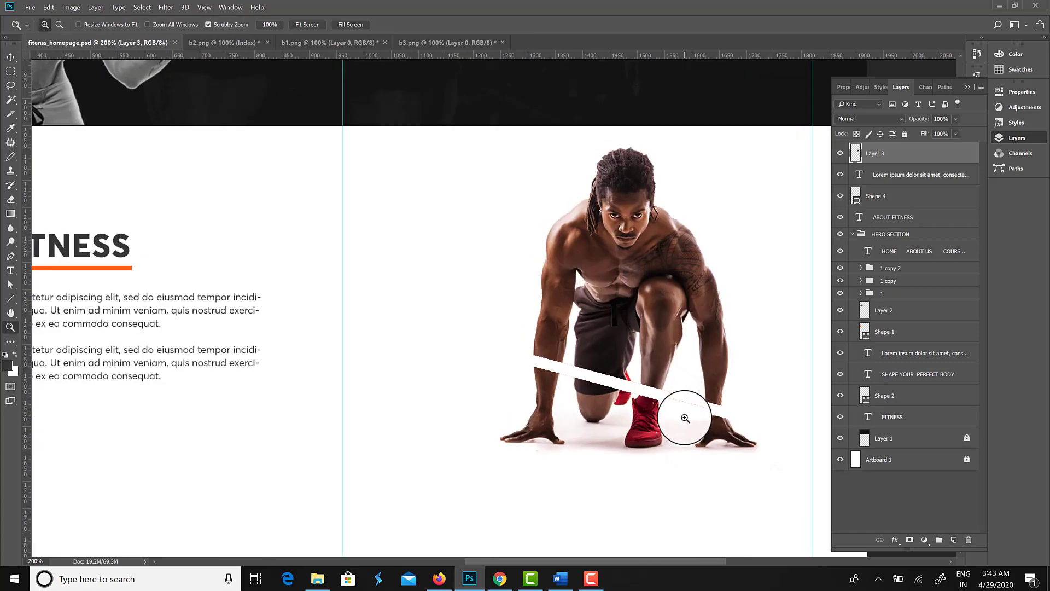
Draw a tilted three-sided polygon about 496 px in size over the crouching athlete
right_click(12, 306)
click(55, 331)
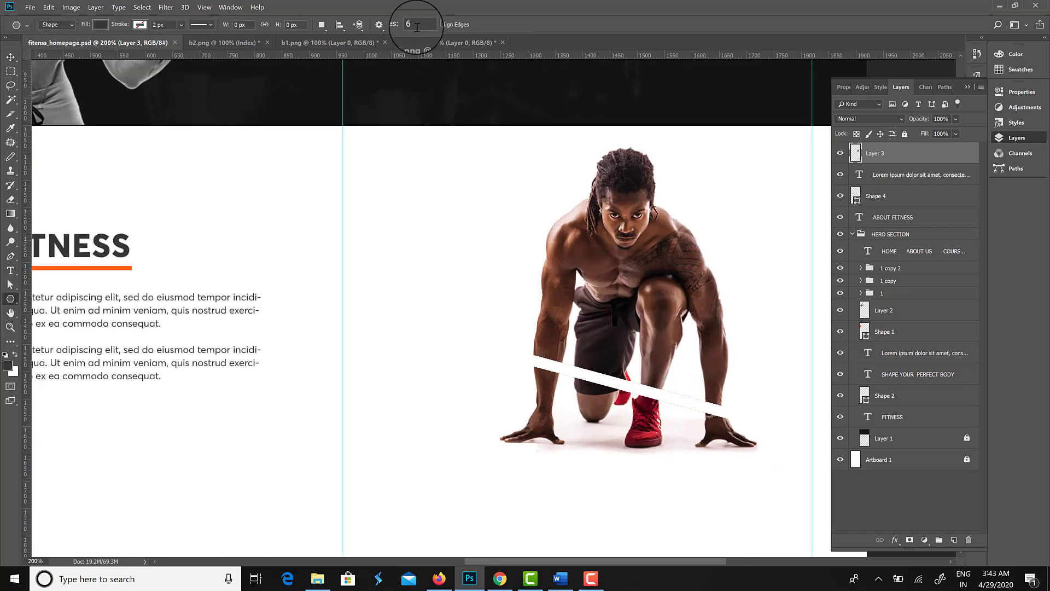
drag(422, 27, 304, 36)
text(3)
key(Return)
key(Tab)
drag(609, 231, 767, 408)
Set the triangle's layer fill to 0% and give it an orange stroke
key(Tab)
click(101, 24)
click(355, 183)
click(955, 133)
drag(957, 148, 896, 145)
click(140, 25)
click(140, 82)
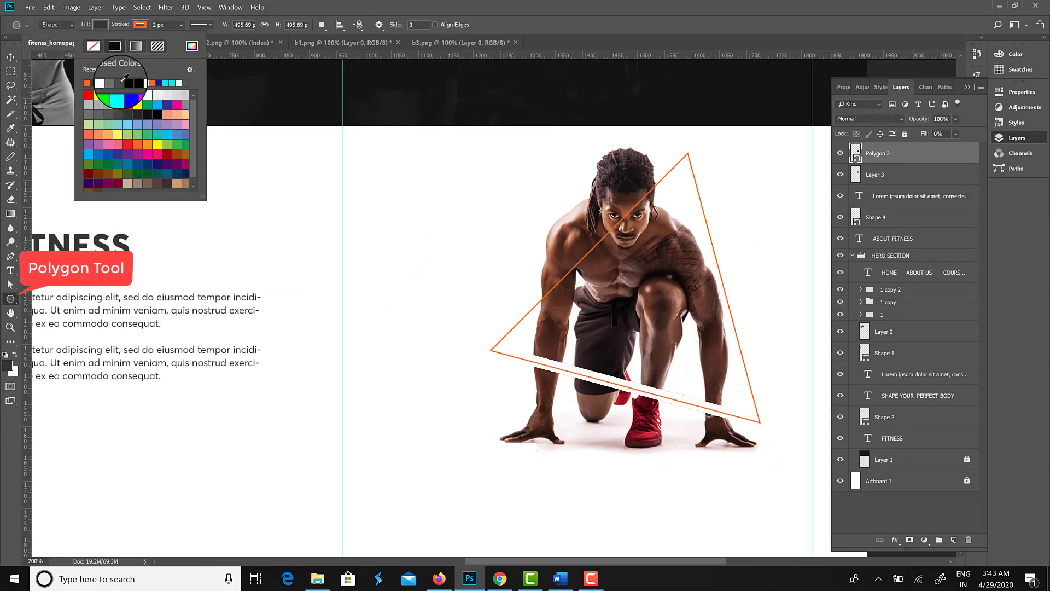
Sample the orange of the ABOUT FITNESS underline as the foreground colour
click(115, 277)
key(Escape)
key(i)
click(129, 272)
click(8, 366)
key(Escape)
key(v)
Thicken the triangle's orange stroke to 20 px, send the triangle behind the athlete, and save
click(140, 25)
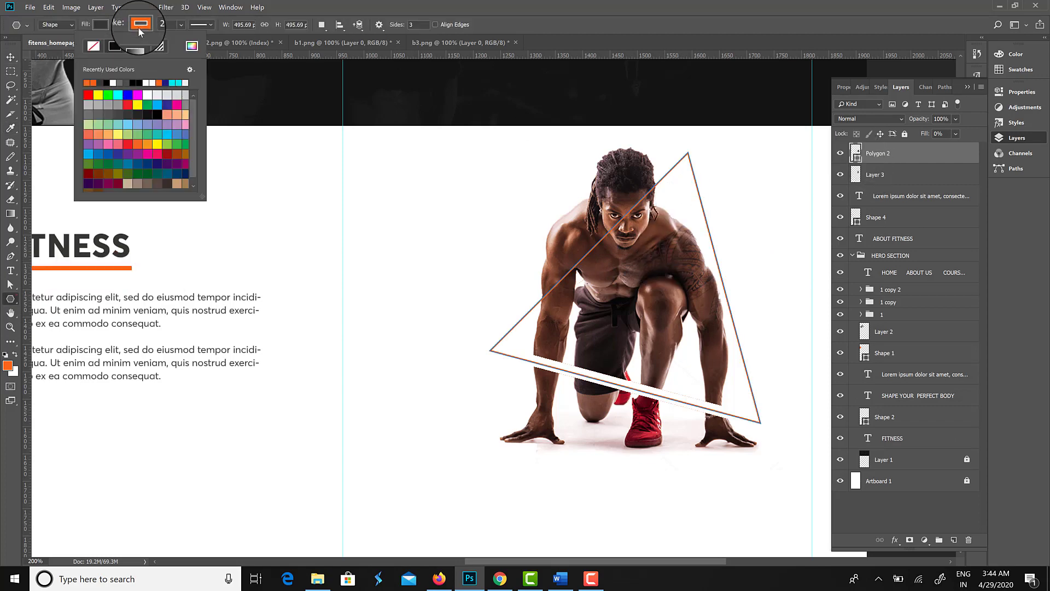
click(159, 25)
text(8)
key(Return)
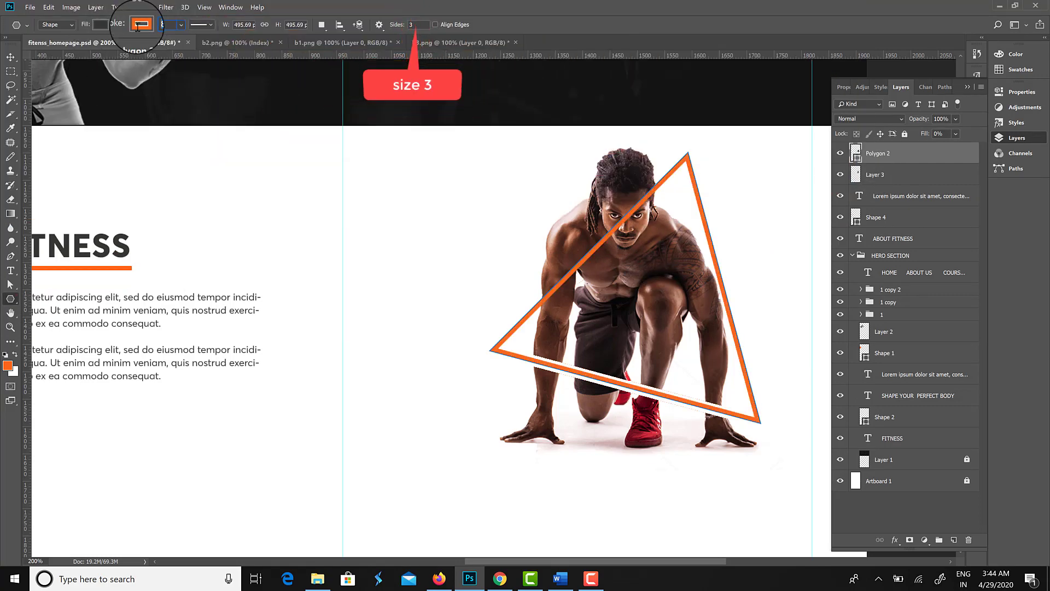
key(v)
key(ctrl+bracketleft)
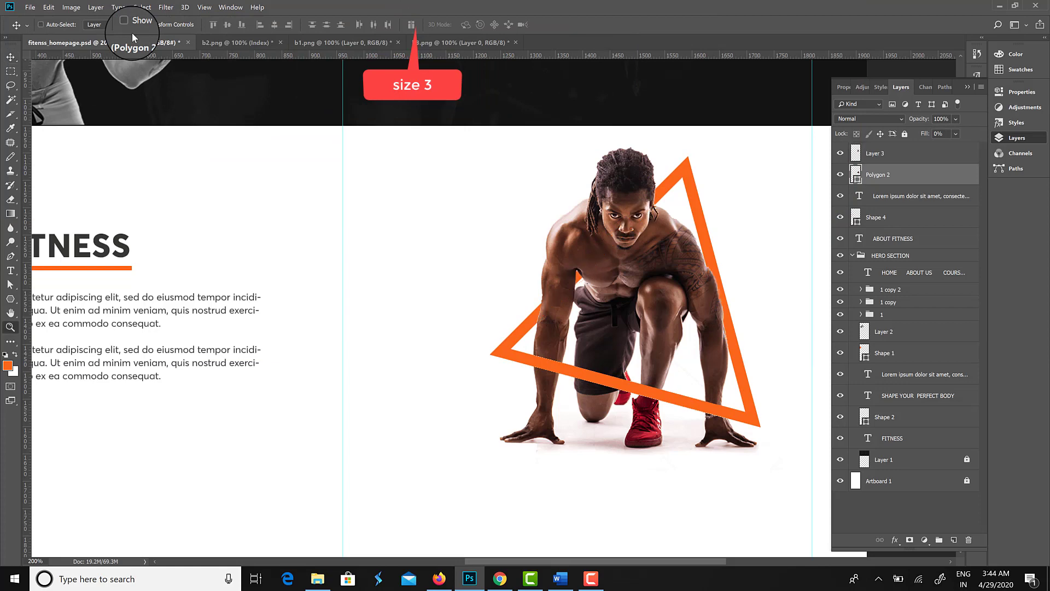
key(ctrl+minus)
key(ctrl+s)
Draw a 292 × 78 px rounded rectangle with 39 px corners below the ABOUT FITNESS paragraphs and make it solid orange
drag(464, 384, 483, 373)
drag(414, 343, 416, 349)
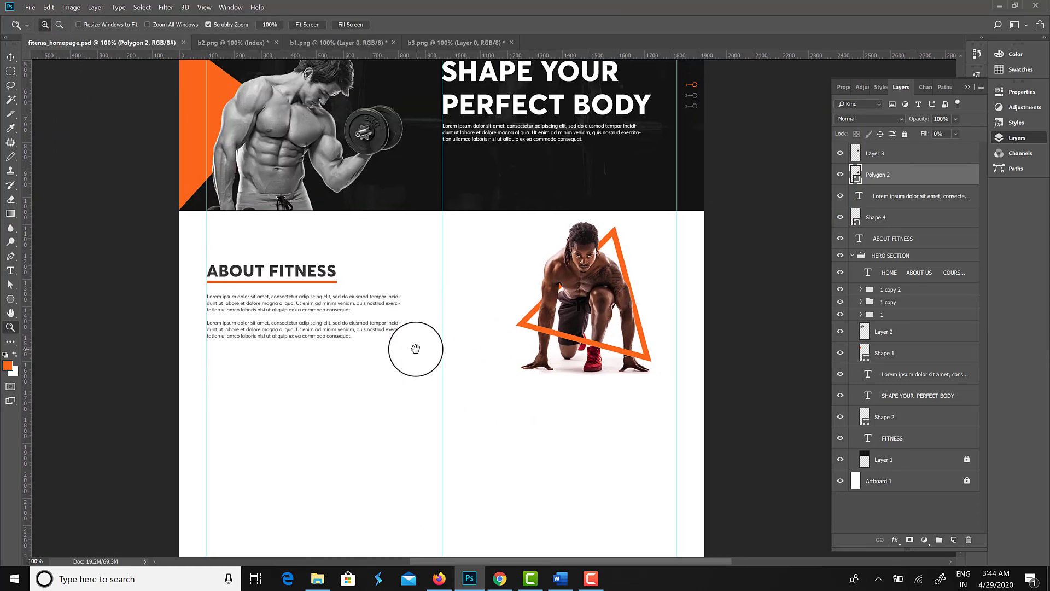
right_click(10, 299)
click(41, 313)
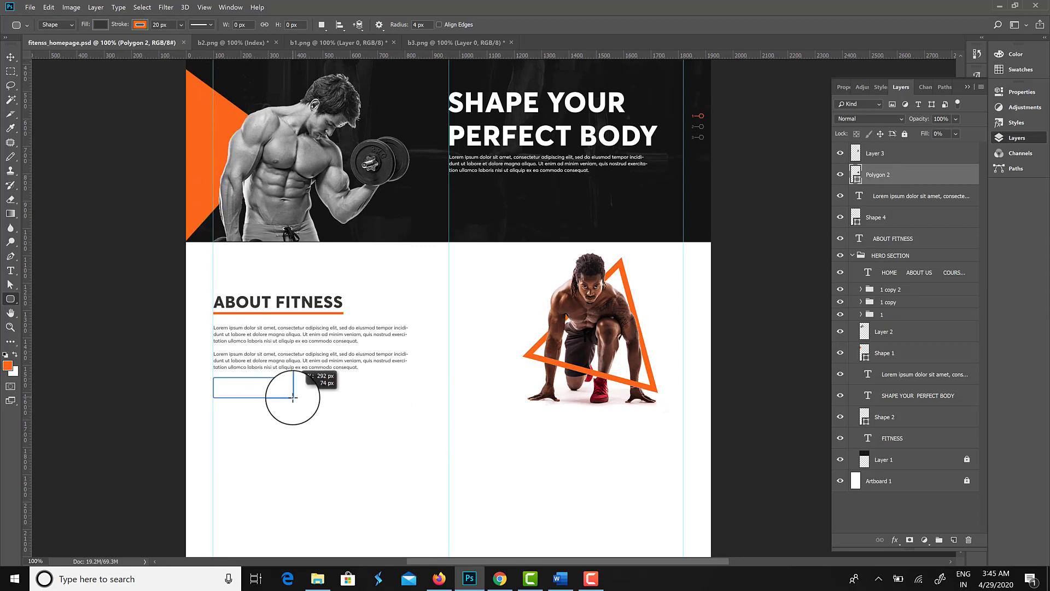
drag(293, 398, 292, 400)
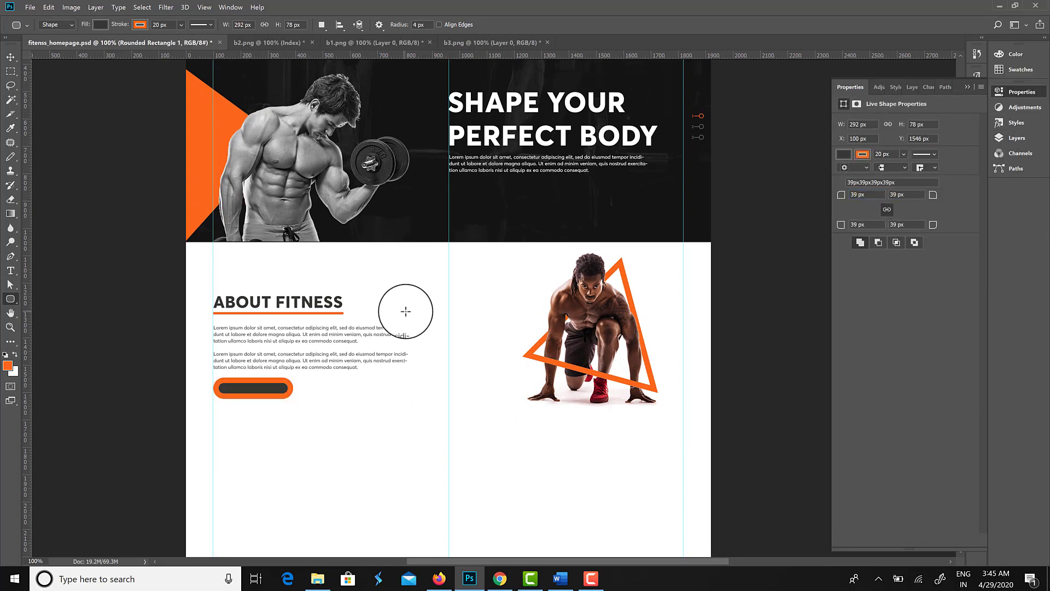
click(100, 24)
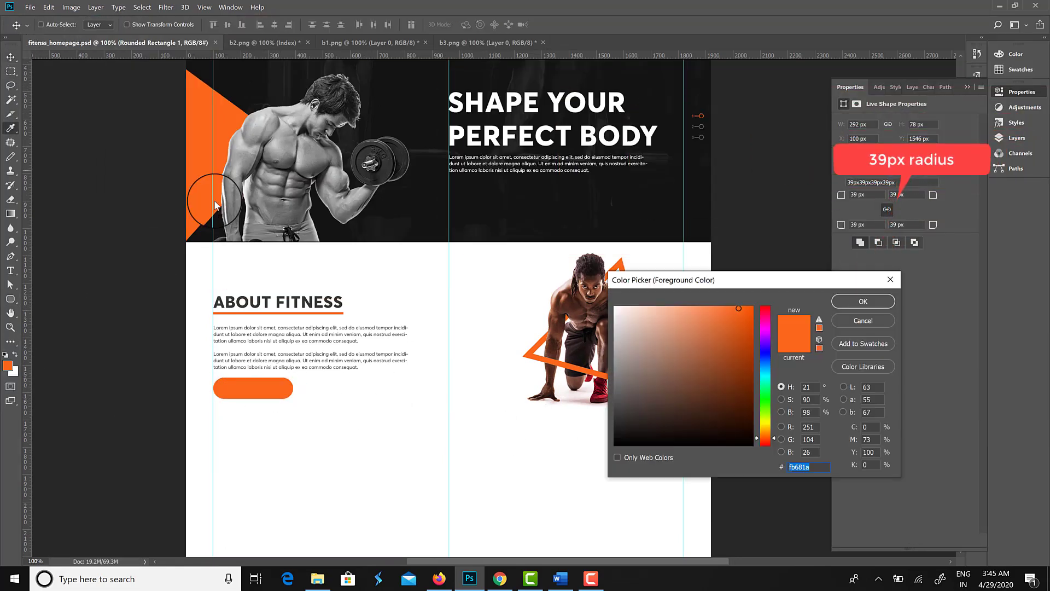
key(Return)
Add a white READ MORE label on the orange button in Averta-Extrabold at 24 px
key(t)
click(223, 403)
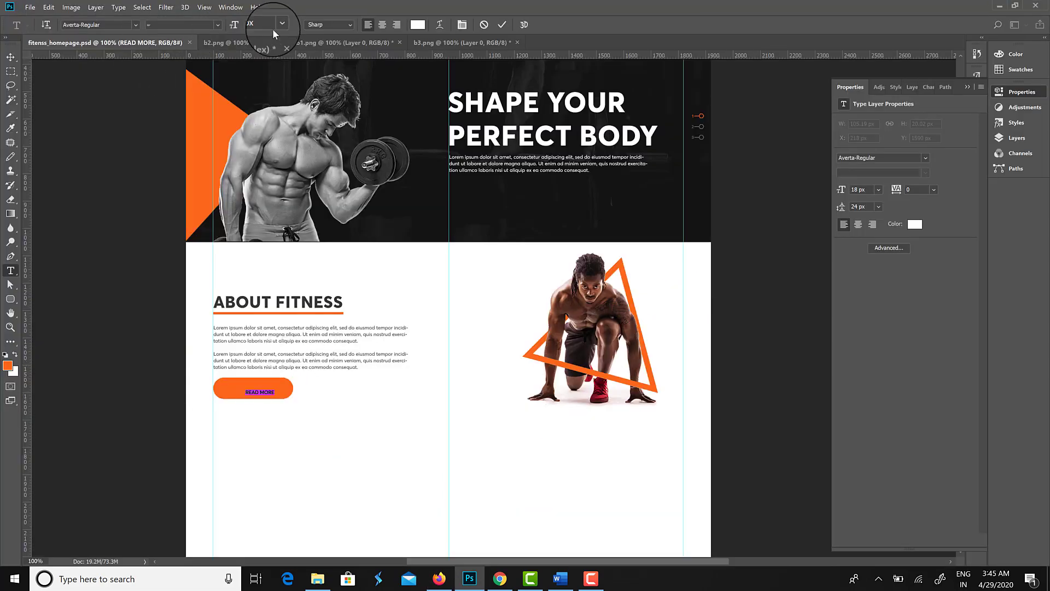
click(281, 23)
click(278, 145)
click(135, 25)
click(133, 101)
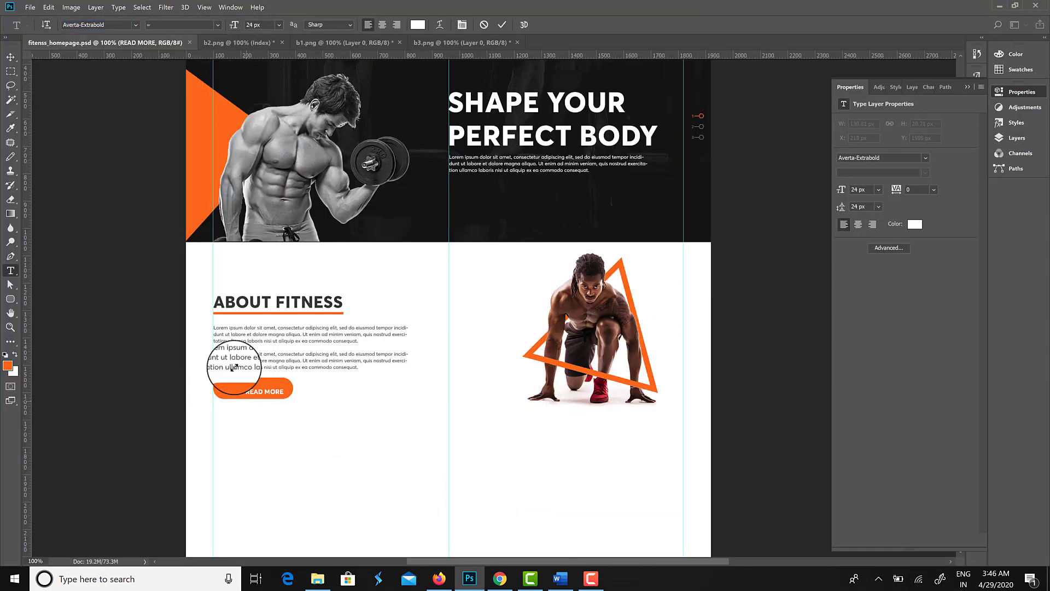
Centre the READ MORE label on the orange button, fill it with black, and save
key(v)
click(1018, 138)
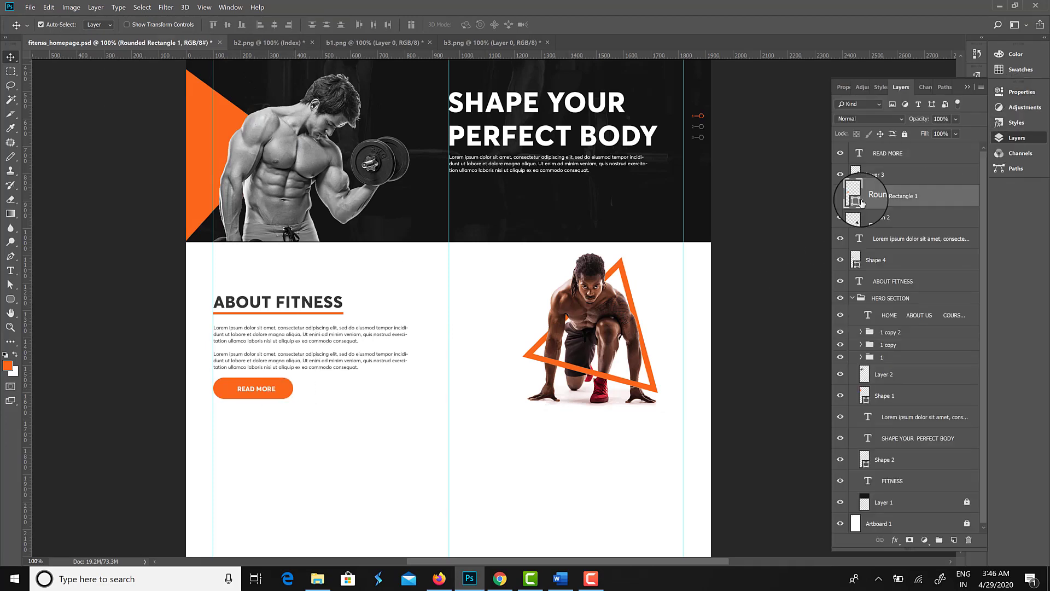
key(alt+BackSpace)
key(ctrl+s)
Open the b4 background image from the Agility_1 folder in Photoshop and move its content into the homepage document
key(Tab)
drag(340, 395, 345, 376)
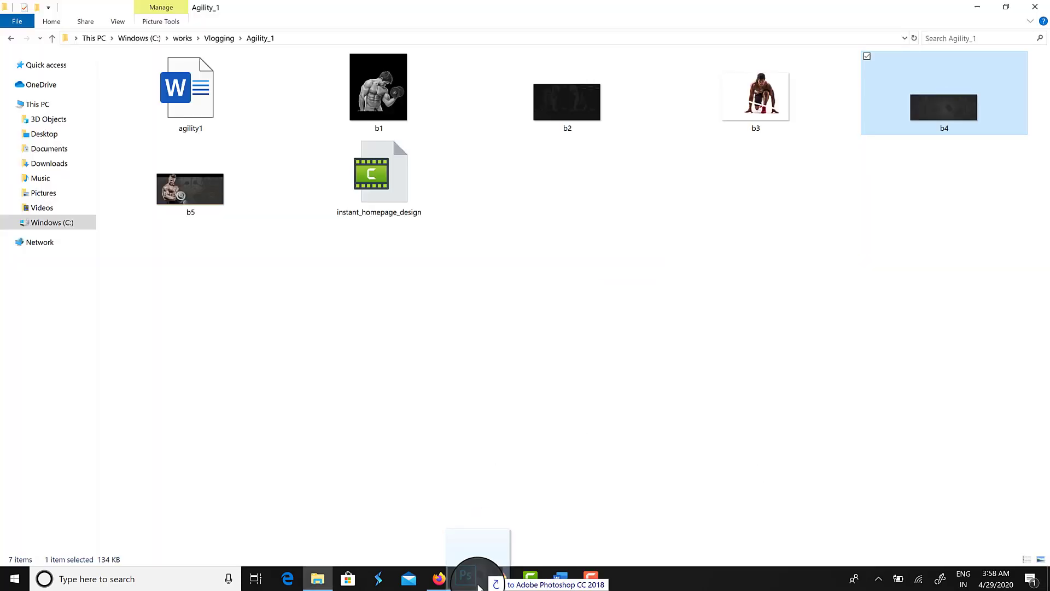
click(470, 578)
drag(621, 43, 617, 25)
key(ctrl+a)
key(ctrl+x)
key(ctrl+Tab)
key(ctrl+v)
Position the dark b4 background directly below the About Fitness section and scale it to the full page width
drag(561, 309, 461, 436)
key(ctrl+t)
drag(622, 501, 731, 542)
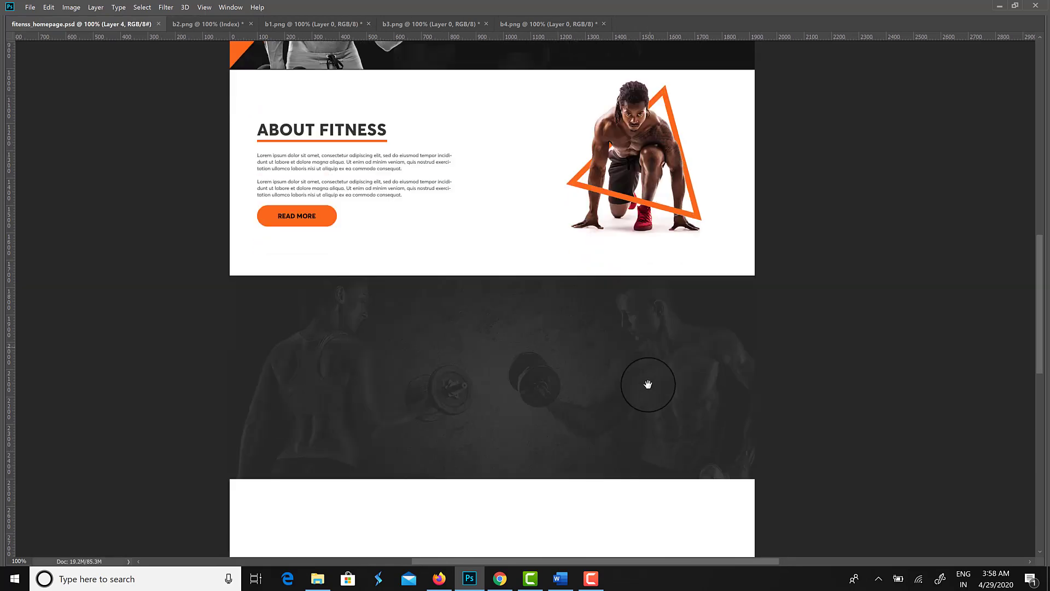
Group all About Fitness layers, from READ MORE down to the heading, and name the group ABOUT US
key(Tab)
click(896, 177)
click(852, 319)
shift+click(931, 301)
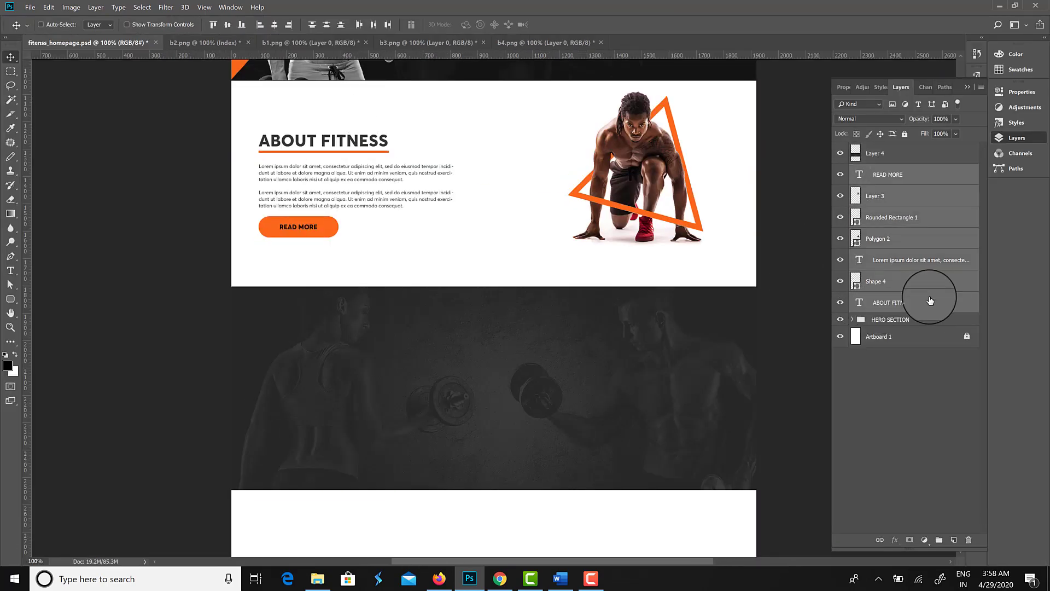
key(ctrl+g)
double_click(875, 170)
text(ABOUT US)
key(Return)
Duplicate the ABOUT FITNESS heading and its underline onto the dark background section and bring the copies to the front
drag(477, 295, 481, 303)
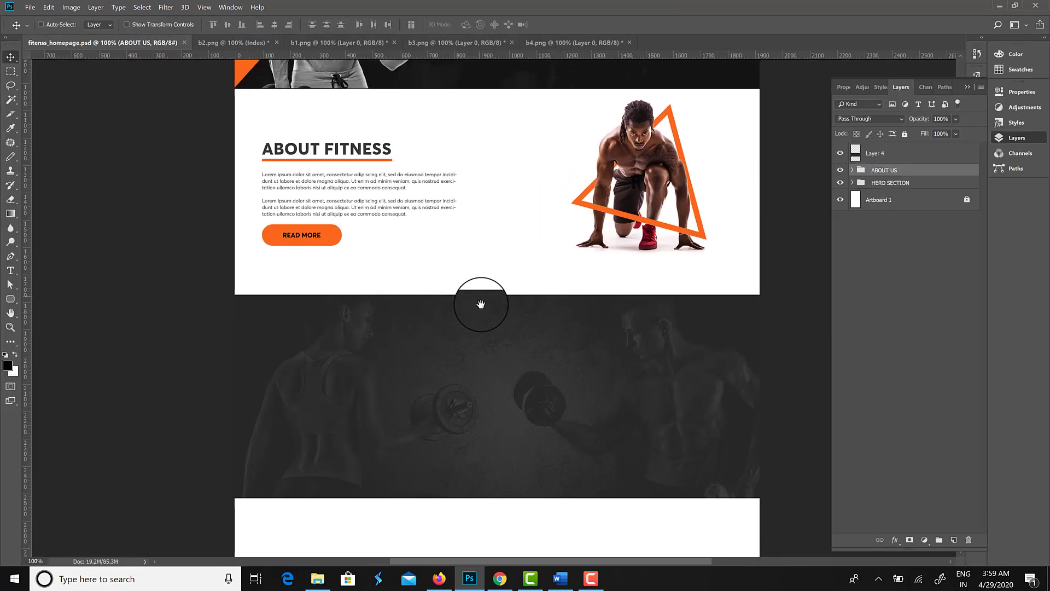
ctrl+click(382, 149)
ctrl+shift+click(382, 160)
drag(384, 160, 516, 348)
key(ctrl+shift+bracketright)
click(852, 213)
click(461, 333)
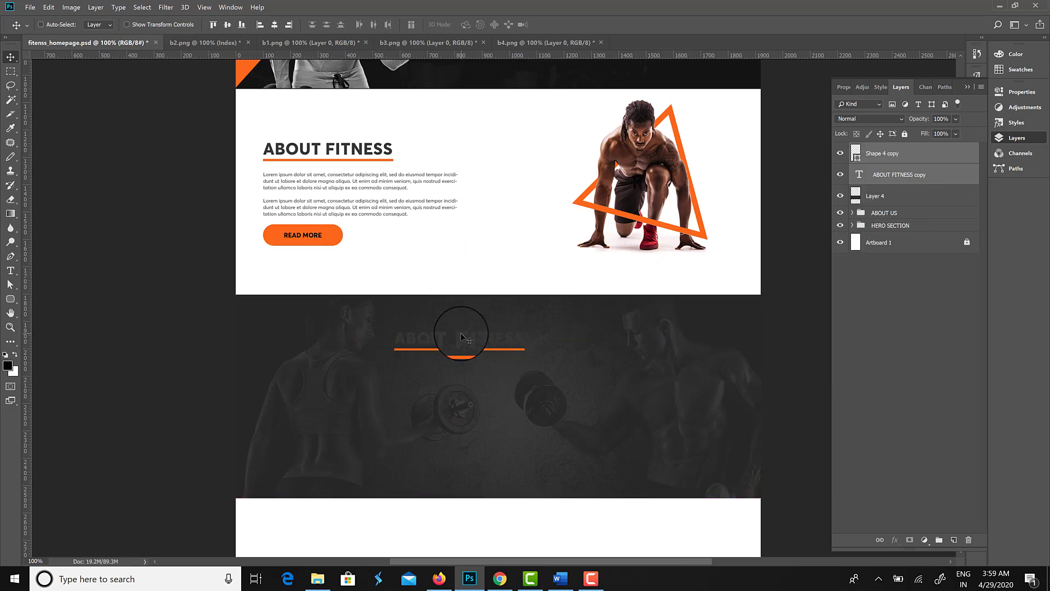
Make the copied heading white, group it with its underline, and centre the group horizontally on the dark background
key(ctrl+g)
ctrl+click(855, 165)
click(275, 25)
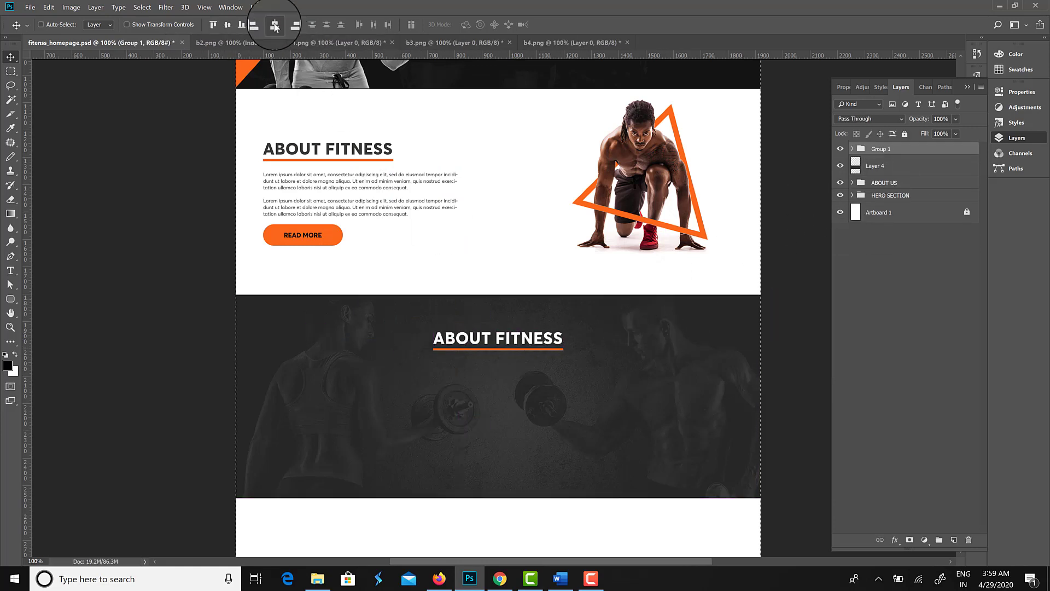
Change the copied heading to OUR COURSES and shorten its orange underline to the new text width
double_click(461, 332)
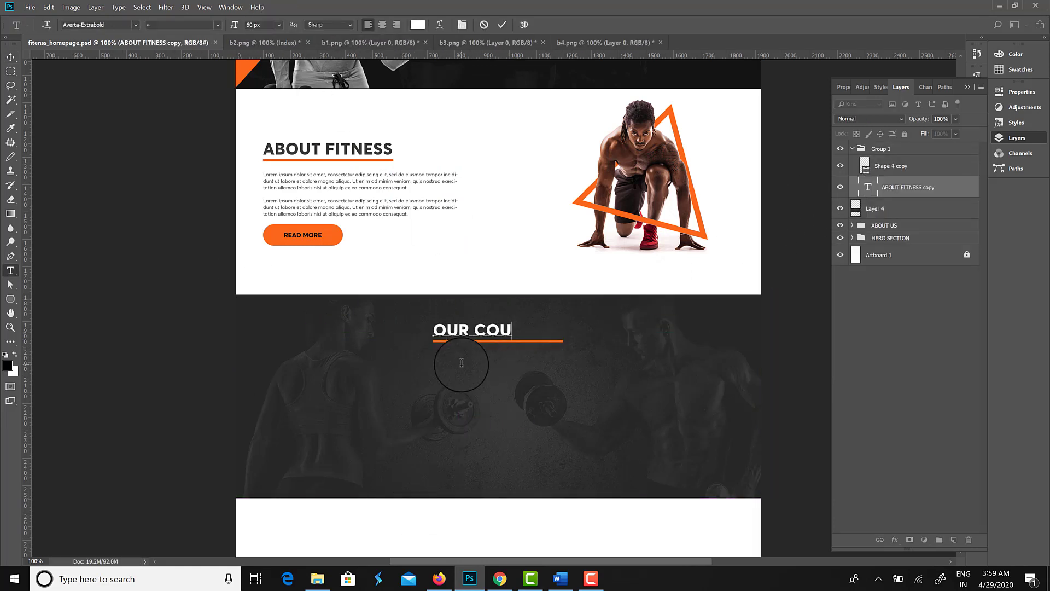
key(ctrl+Return)
key(a)
click(544, 341)
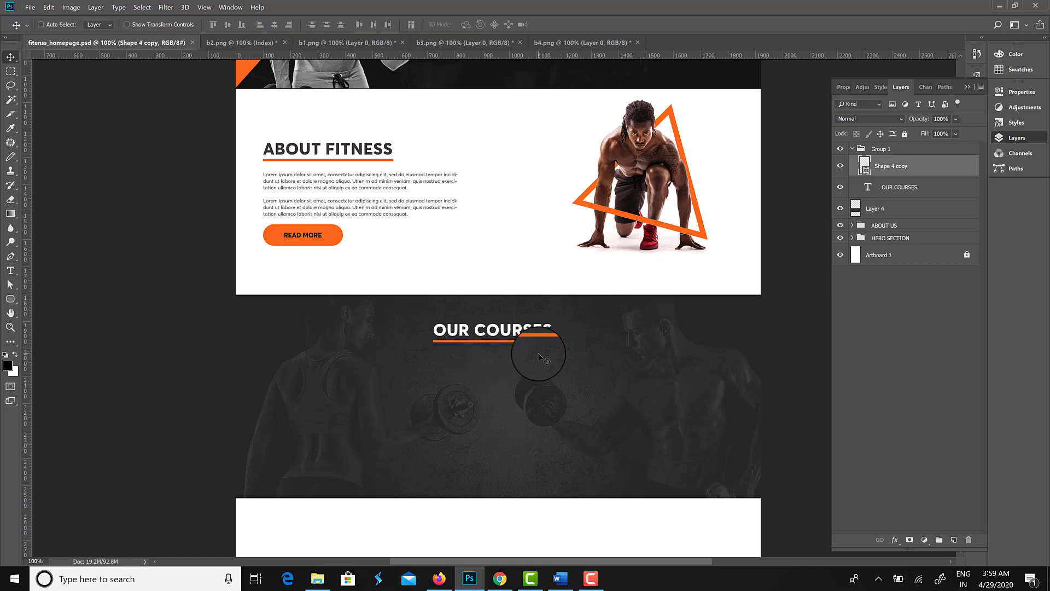
key(v)
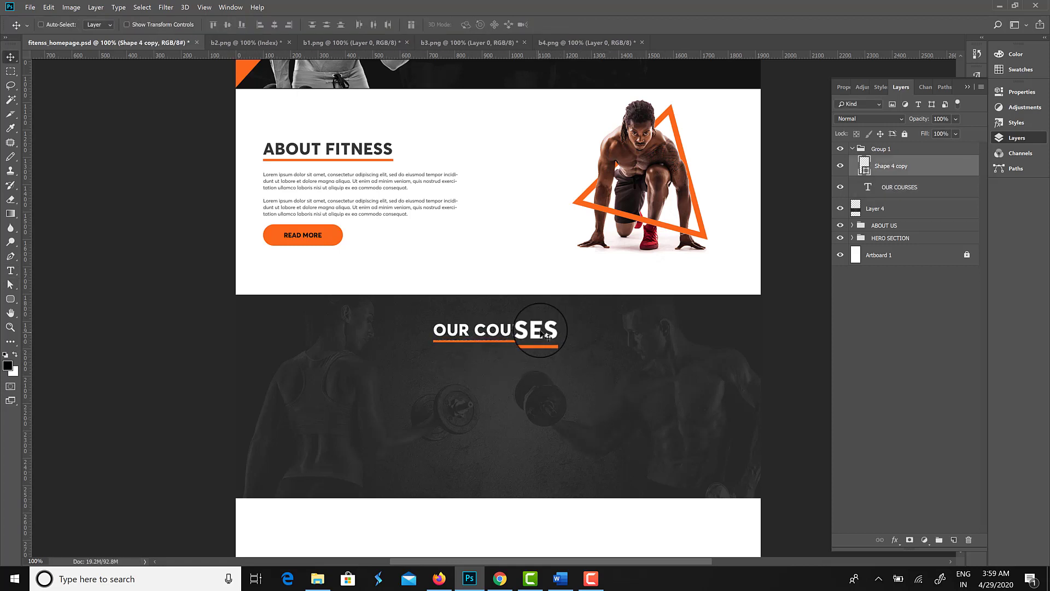
Centre the OUR COURSES heading group horizontally on the page, nudge it up 20 px, and save
shift+click(898, 187)
click(889, 148)
key(ctrl+a)
click(275, 25)
key(ctrl+d)
key(ctrl+s)
key(shift+Up)
key(shift+Up)
key(shift+Up)
key(shift+Down)
key(ctrl+s)
right_click(13, 302)
click(54, 301)
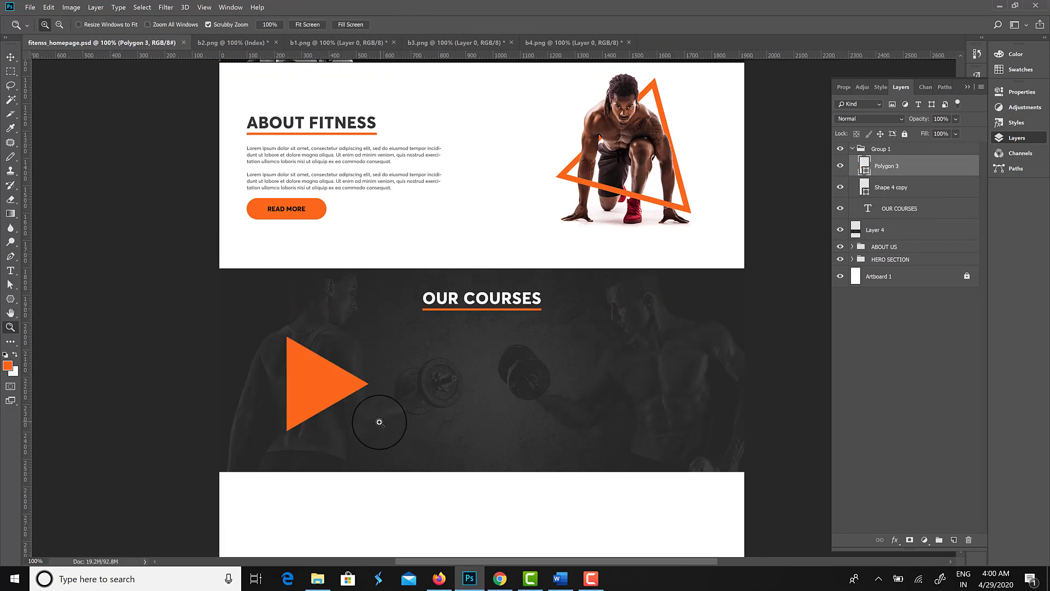
key(v)
key(Delete)
Try a front-most copy of the athlete's orange outlined triangle in the OUR COURSES section, scaled down to about 320 px
ctrl+click(684, 210)
drag(686, 212, 361, 432)
key(ctrl+shift+])
key(ctrl+shift+])
key(ctrl+t)
drag(391, 359, 376, 363)
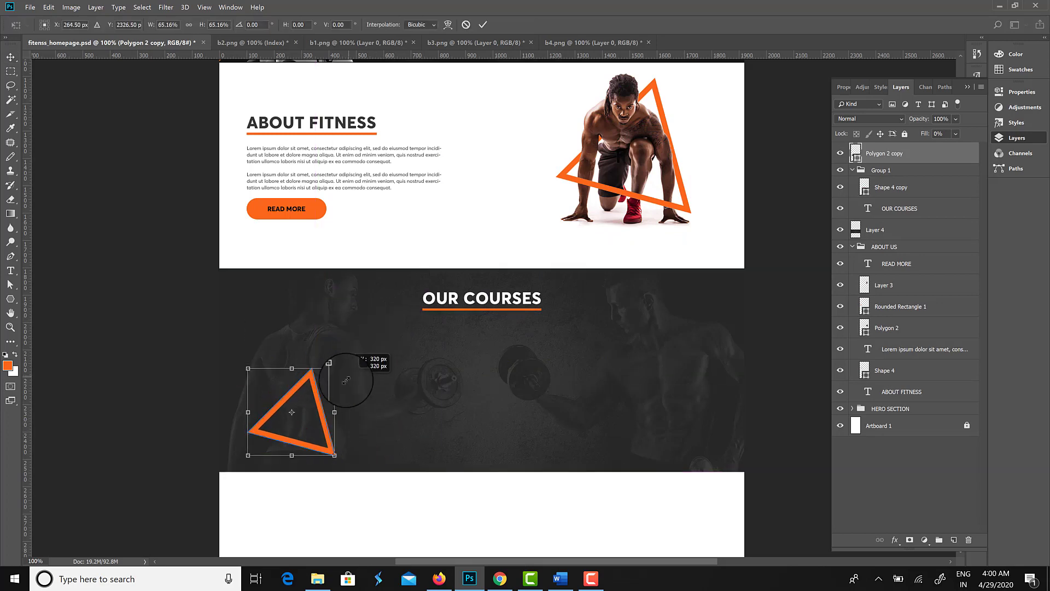
key(Return)
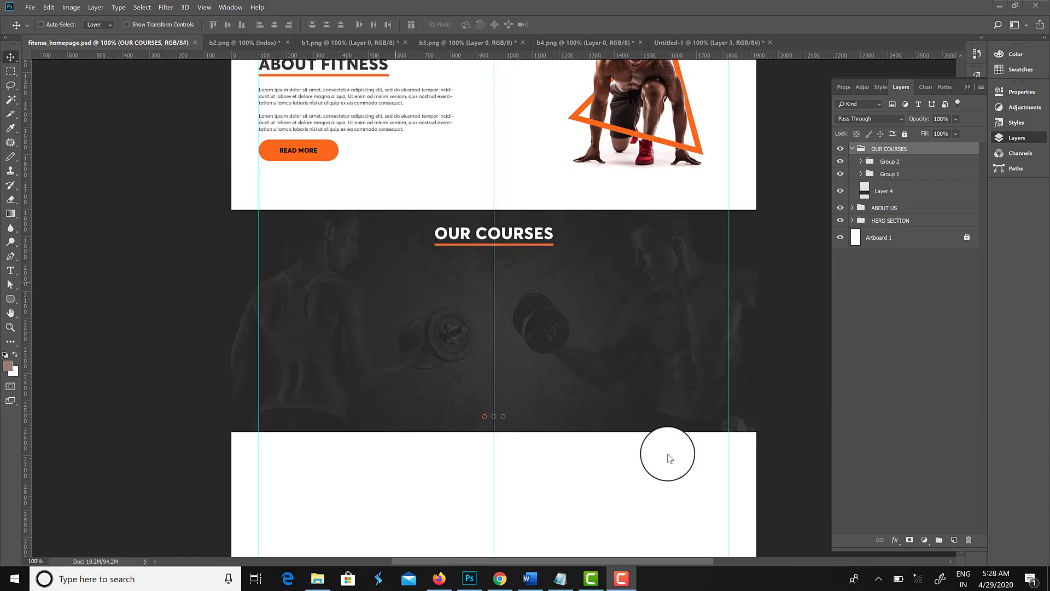
Draw a rectangle below the OUR COURSES heading near the first guide and clip the bodybuilder photo to it
click(10, 300)
drag(393, 378, 396, 398)
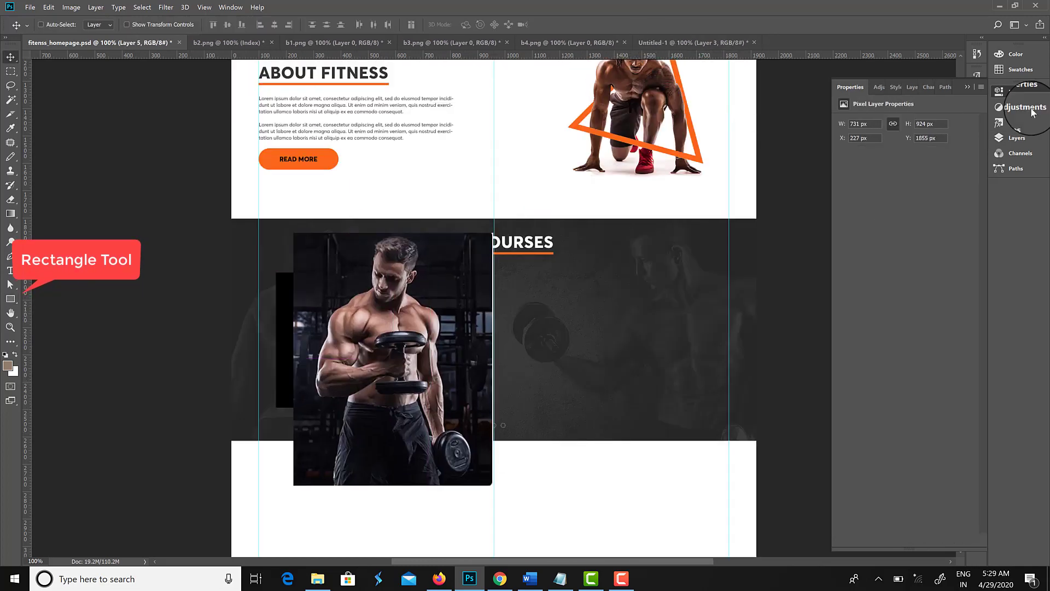
click(1024, 138)
right_click(919, 166)
click(722, 297)
Scale the clipped bodybuilder photo to about 79% and reposition it inside the rectangle
key(ctrl+t)
drag(493, 233, 466, 267)
drag(373, 348, 356, 325)
drag(448, 245, 436, 263)
drag(372, 306, 358, 313)
key(Return)
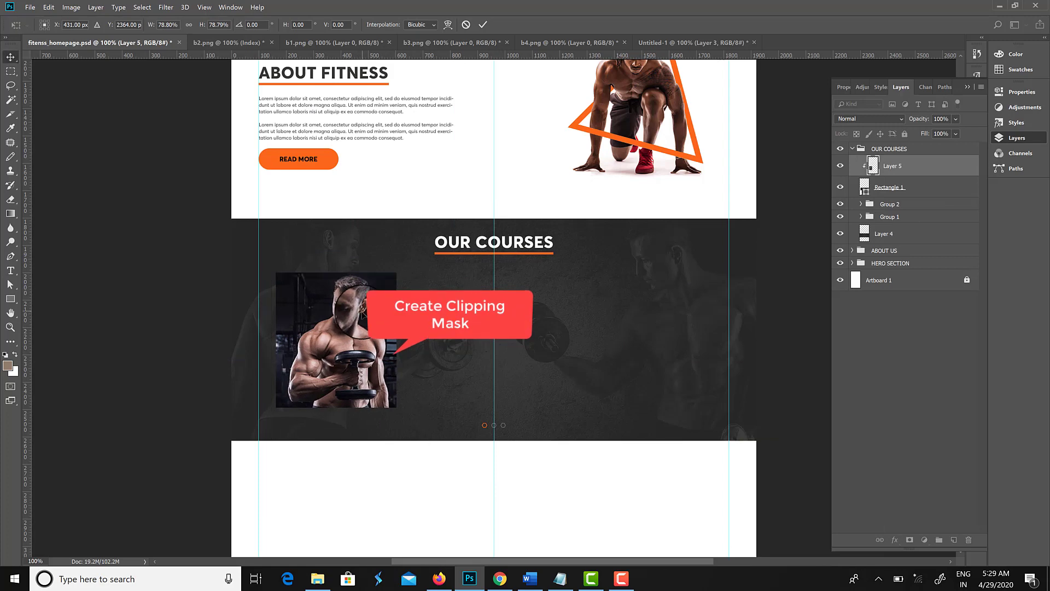
Add a stroke to the photo's rectangle, using the orange sampled from the READ MORE button
click(930, 185)
double_click(912, 196)
click(426, 402)
drag(608, 307, 764, 260)
click(716, 376)
click(330, 160)
key(Return)
Add a light drop shadow to the photo's rectangle and set its distance to 29 px
click(572, 466)
click(781, 313)
click(633, 326)
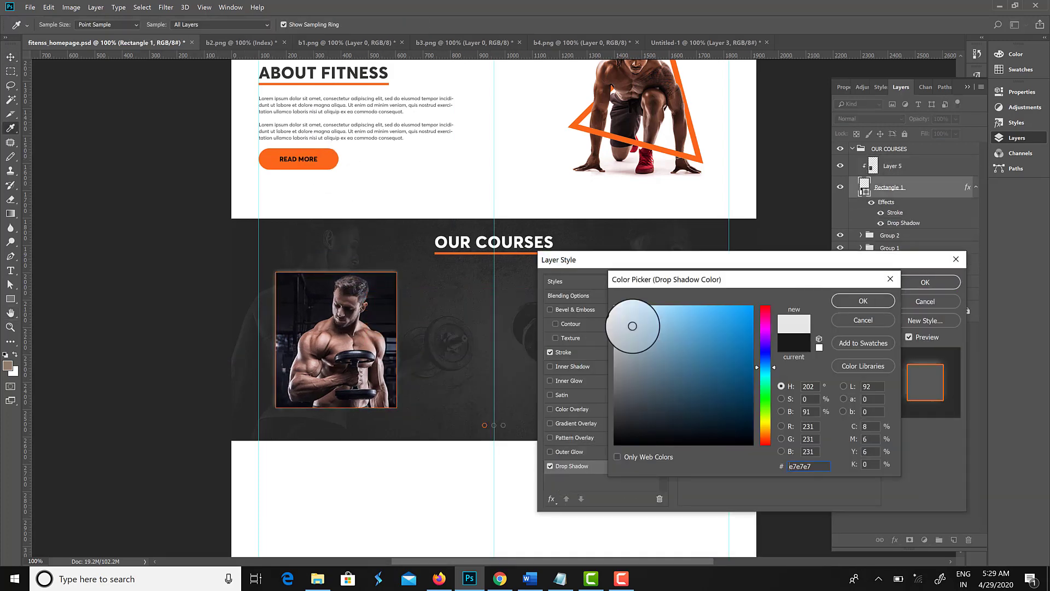
key(Return)
drag(732, 345, 746, 345)
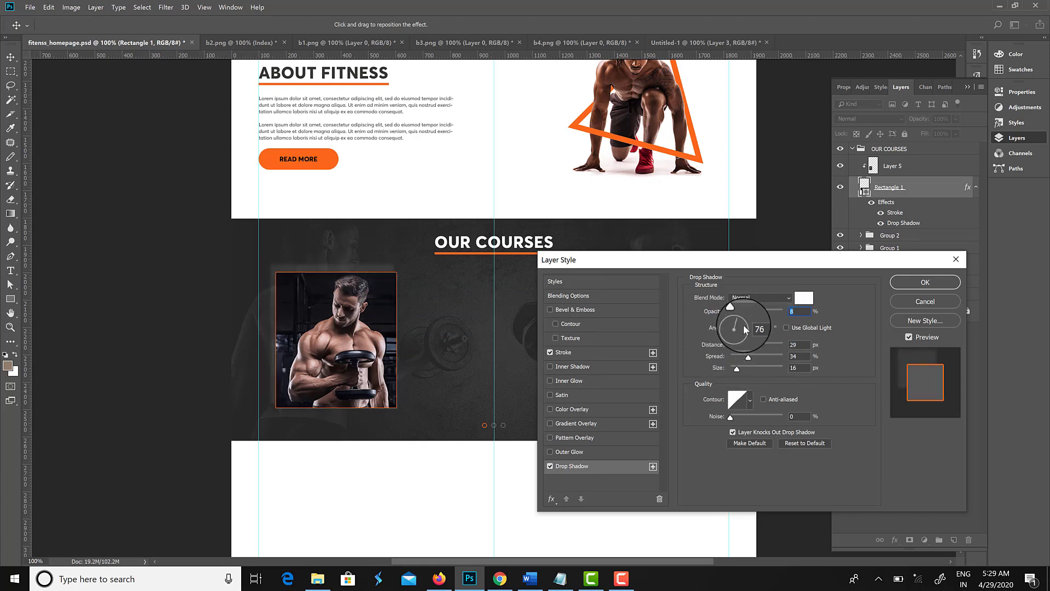
Turn the drop shadow toward the photo's right side, recolour it with the READ MORE button's orange, and save
click(737, 340)
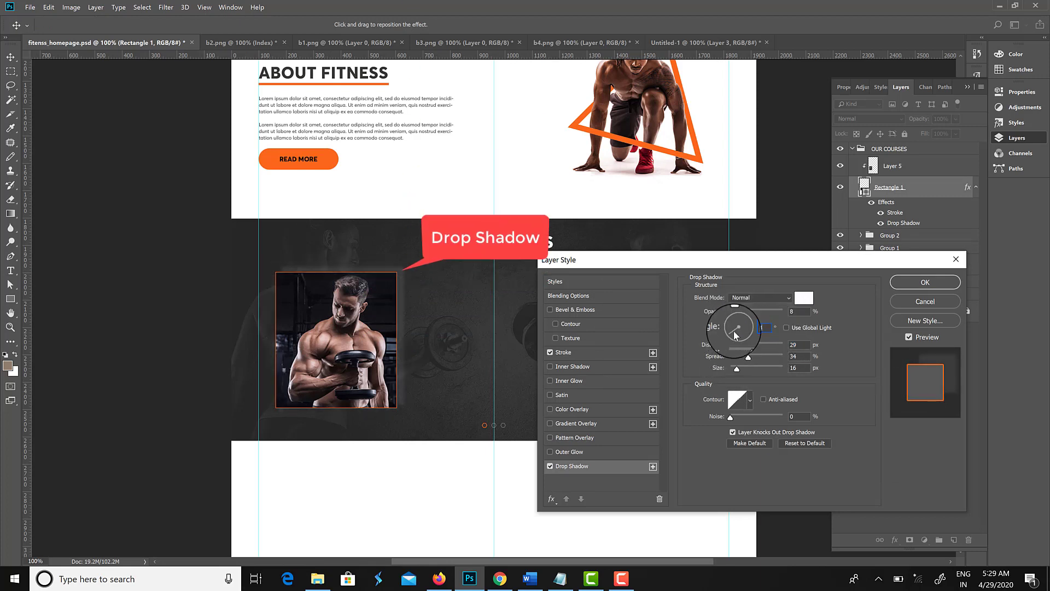
drag(736, 340, 729, 328)
click(804, 298)
click(325, 157)
key(Return)
key(Return)
key(ctrl+s)
Duplicate the READ MORE label below the bodybuilder photo and bring the copy to the front of the layer stack
click(903, 167)
key(t)
click(298, 160)
key(ctrl+a)
key(Escape)
drag(314, 161, 365, 440)
key(ctrl+shift+bracketright)
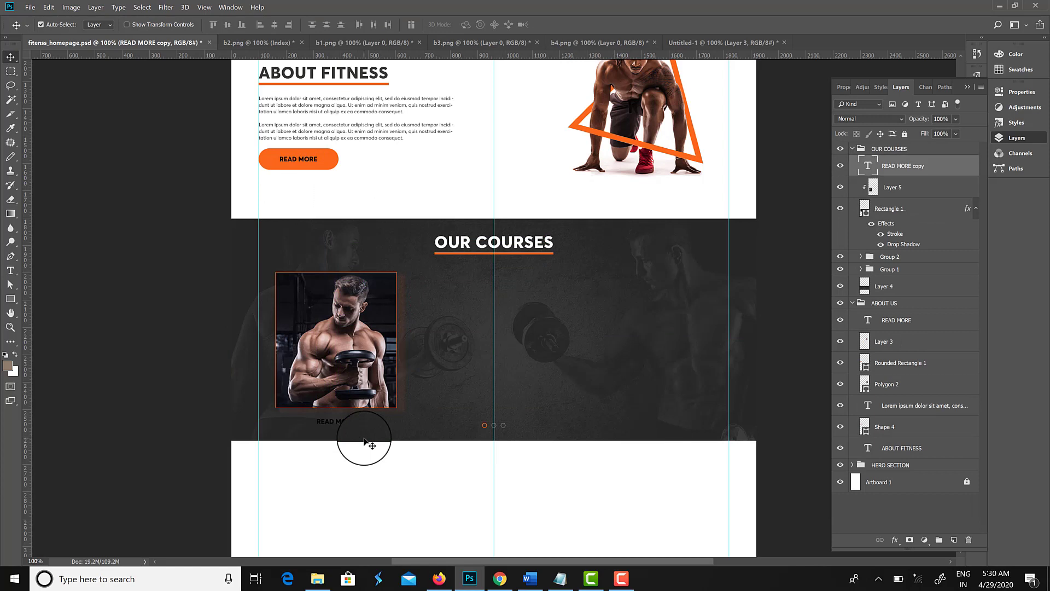
Change the copied label under the photo to COURSE 1 in white
key(t)
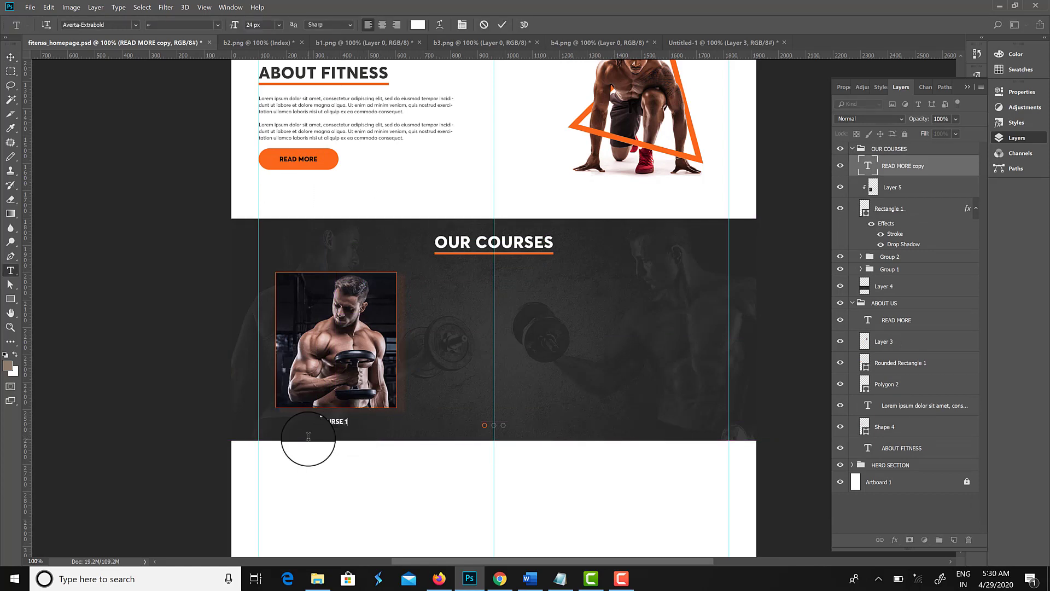
key(ctrl+Return)
key(m)
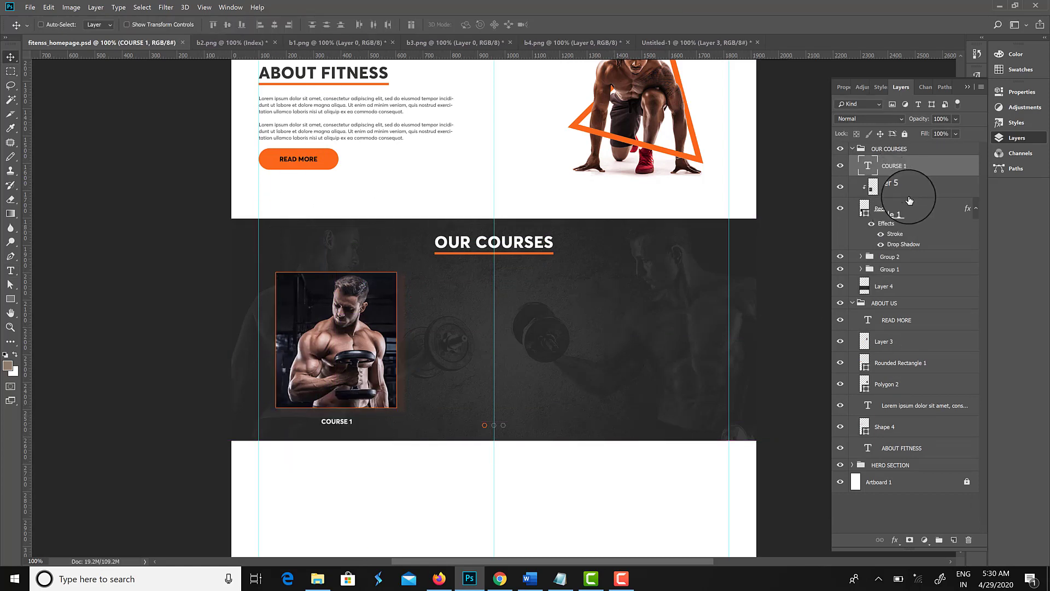
Group the COURSE 1 label, photo and rectangle layers and name the group C1
shift+click(913, 208)
key(ctrl+g)
key(v)
double_click(890, 161)
text(C1)
key(Return)
Duplicate the C1 card twice across the section and shift the original left to the first guide
drag(336, 339, 498, 339)
drag(497, 339, 668, 339)
click(889, 199)
click(884, 187)
drag(336, 339, 328, 340)
key(shift+Left)
key(shift+Left)
key(shift+Left)
key(ctrl+s)
Centre the middle course card within a marquee spanning the space between the outer cards, and save
key(m)
drag(379, 218, 605, 527)
click(919, 176)
key(v)
click(277, 25)
key(ctrl+d)
key(ctrl+s)
Compare the gaps on both sides of the middle course card with a marquee selection
key(m)
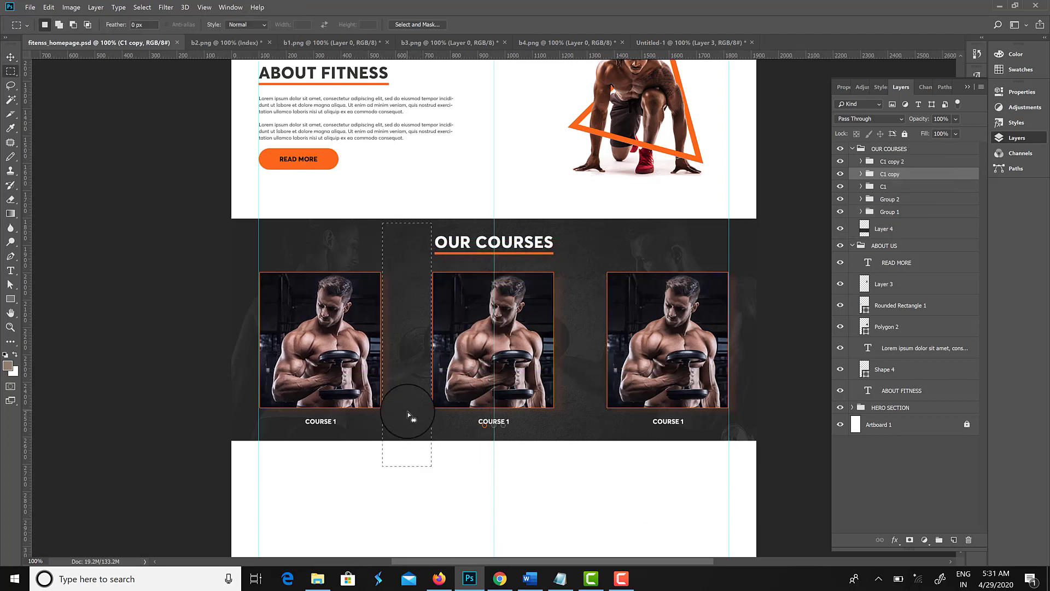
drag(577, 444, 578, 444)
key(ctrl+d)
key(ctrl+s)
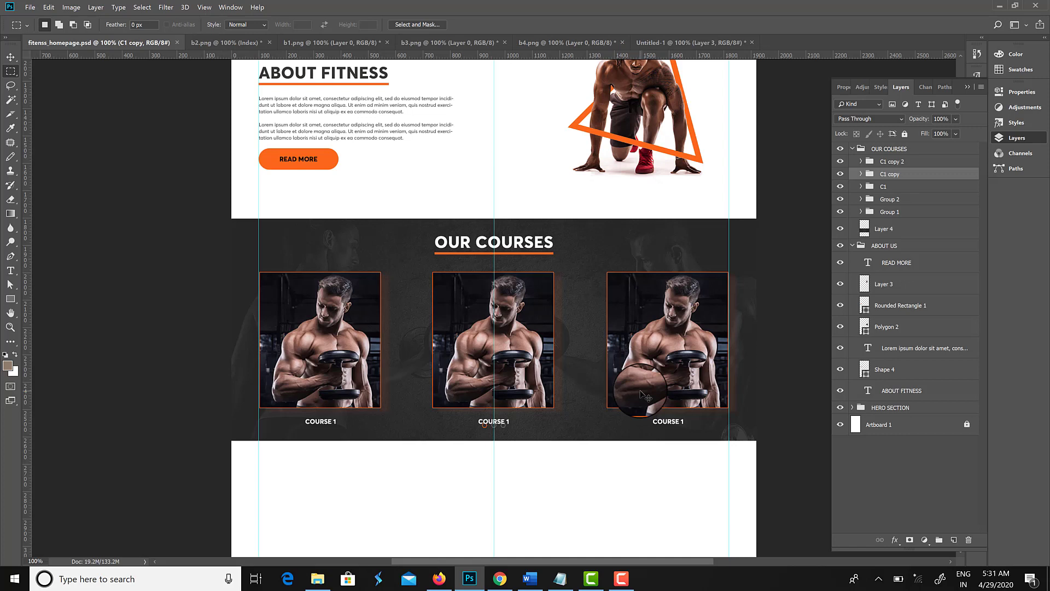
Move the three carousel dots down below the COURSE 1 label and collapse the OUR COURSES group
key(v)
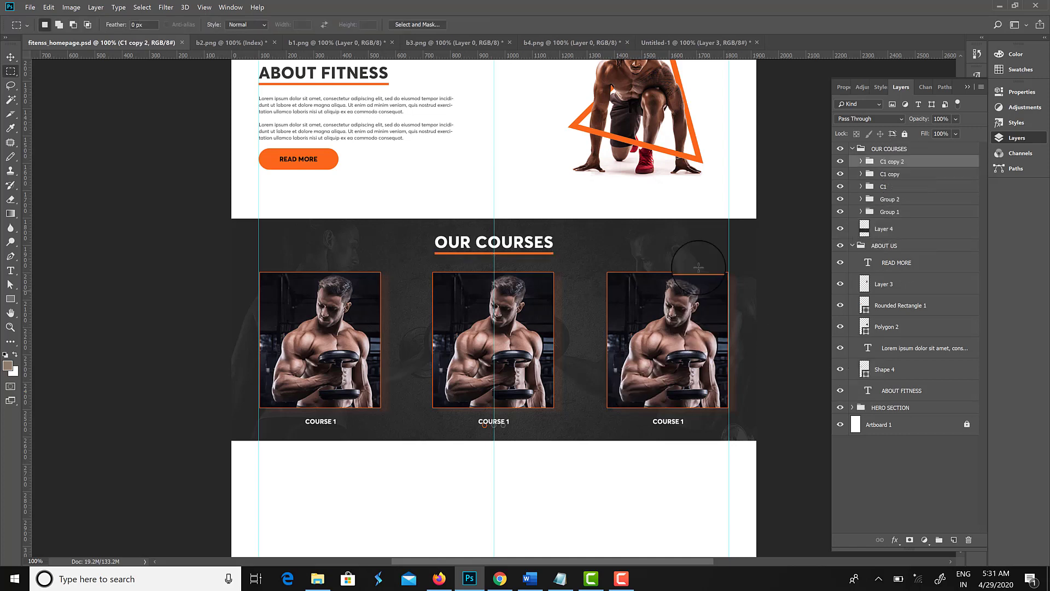
click(890, 228)
click(887, 199)
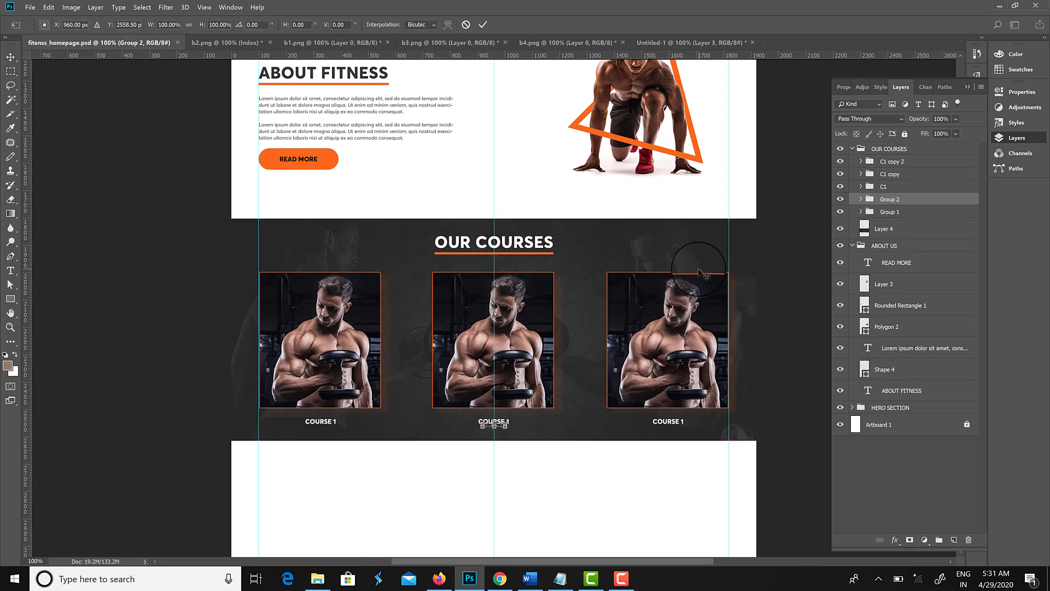
click(851, 152)
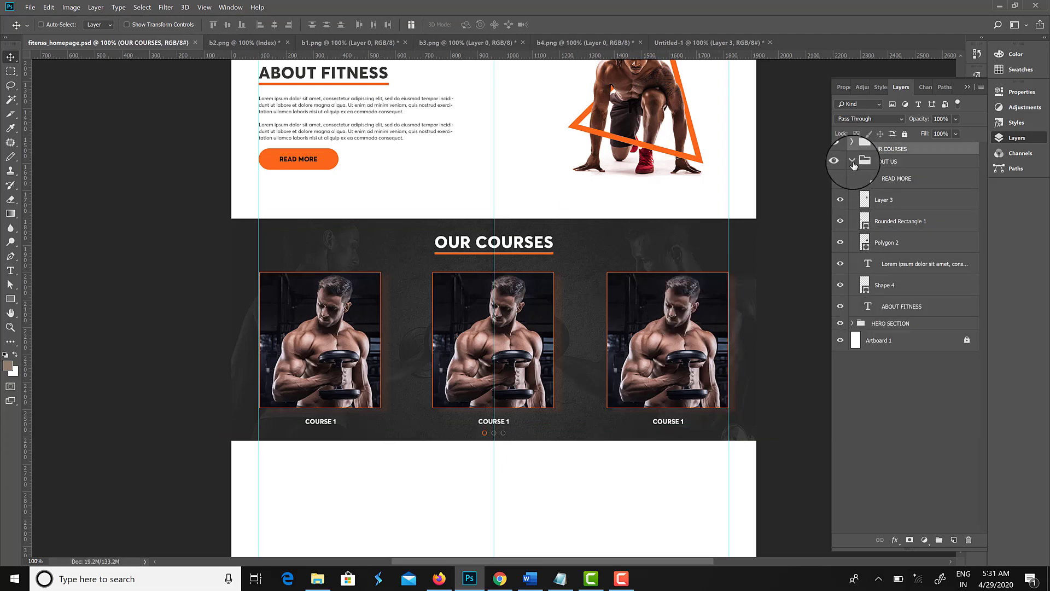
key(Tab)
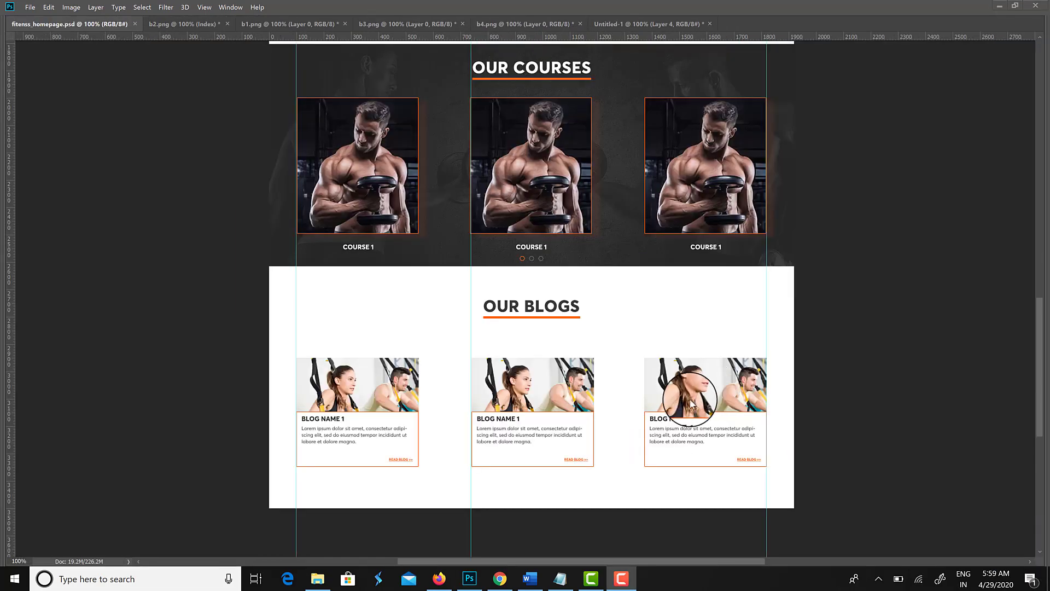
Increase the canvas height to 4500 px, extending it downward below the blog cards, and save
drag(624, 370, 590, 321)
click(71, 7)
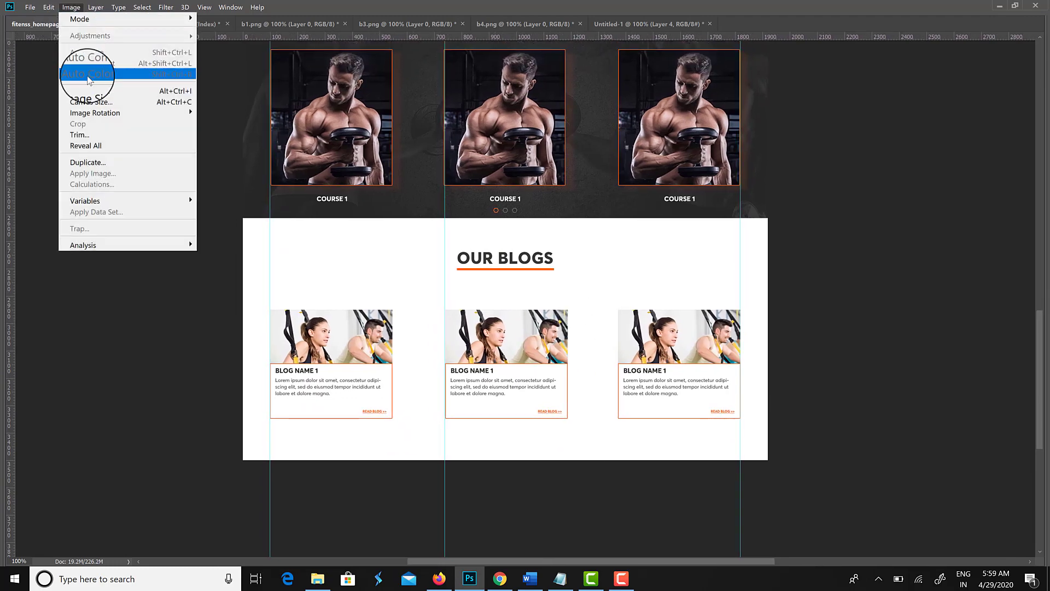
click(82, 93)
text(45)
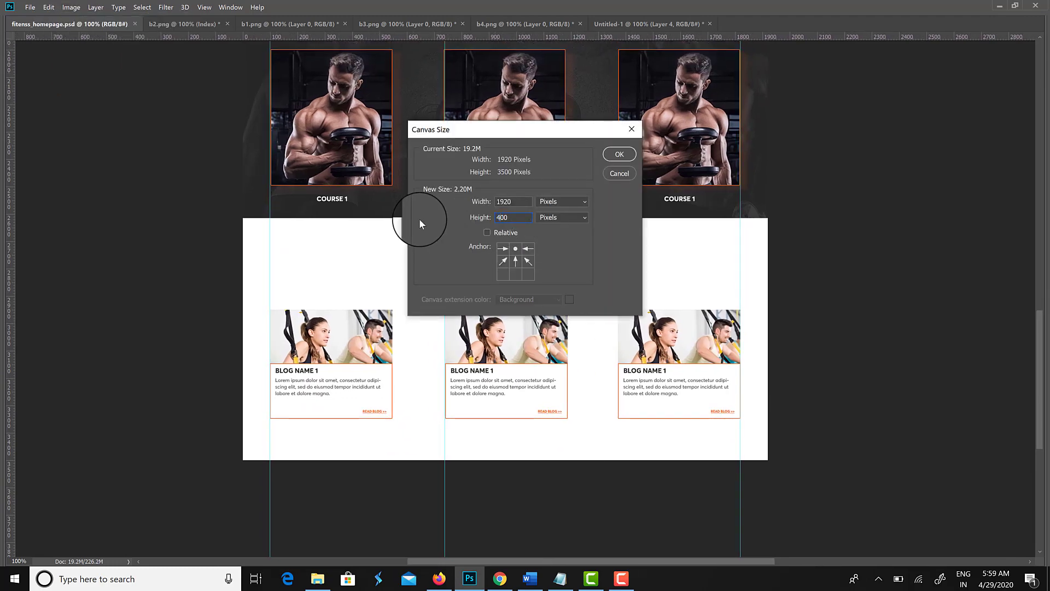
key(Return)
scroll(476, 301, down, 3)
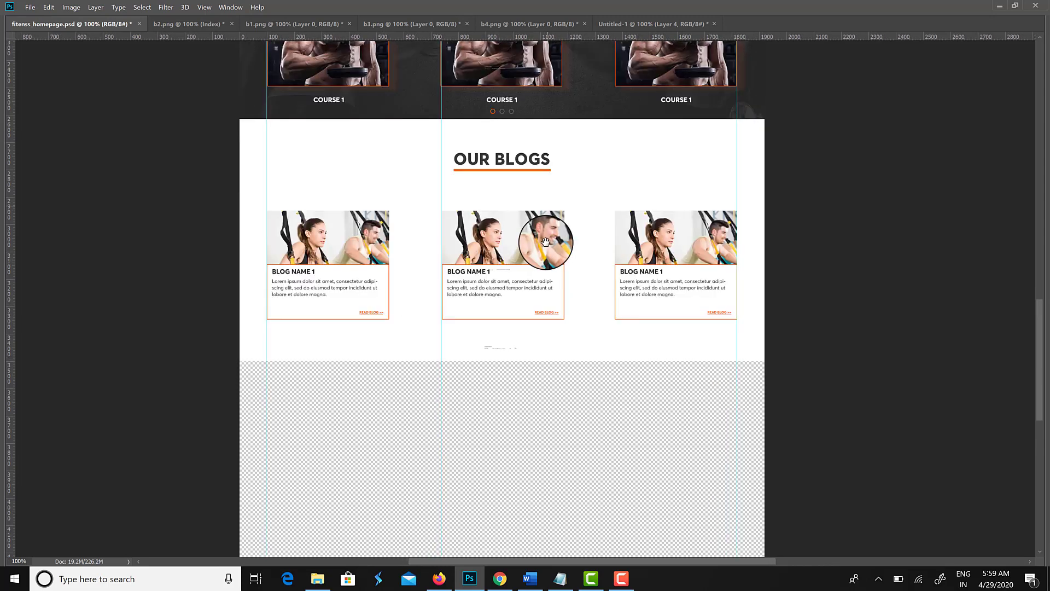
key(ctrl+s)
Unlock the Artboard 1 layer and fill it with the white background colour to cover the extended canvas
key(Tab)
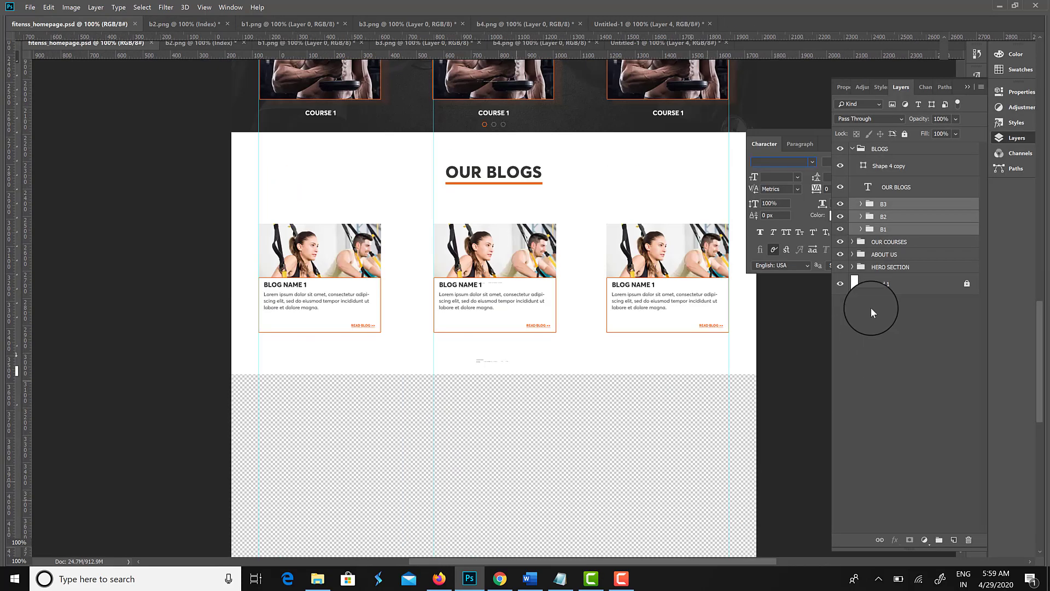
click(893, 280)
click(905, 136)
key(ctrl+BackSpace)
key(ctrl+s)
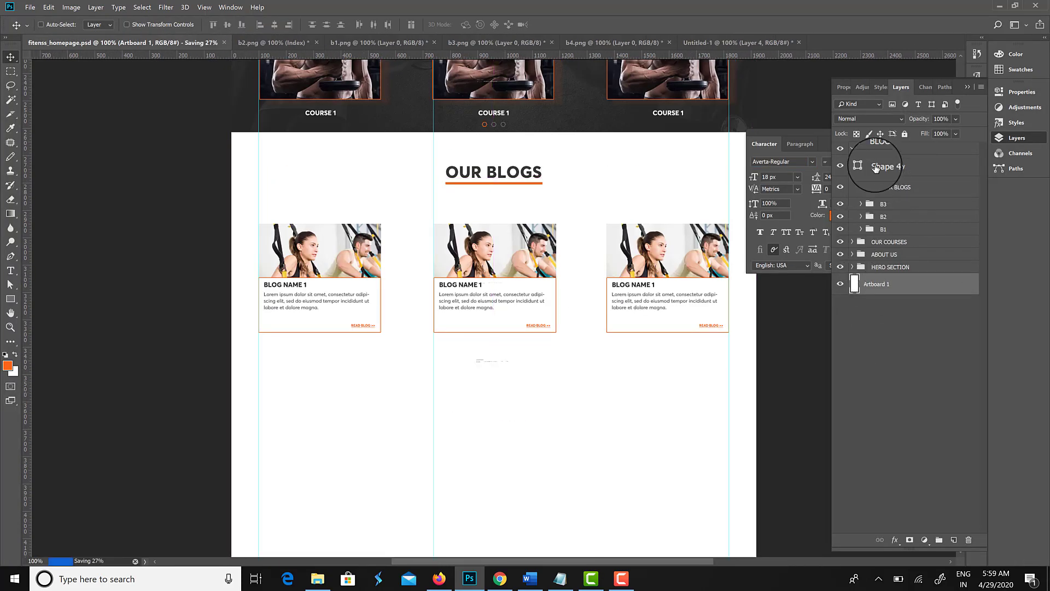
Collapse the BLOGS layer group, select it, and save the document
click(852, 148)
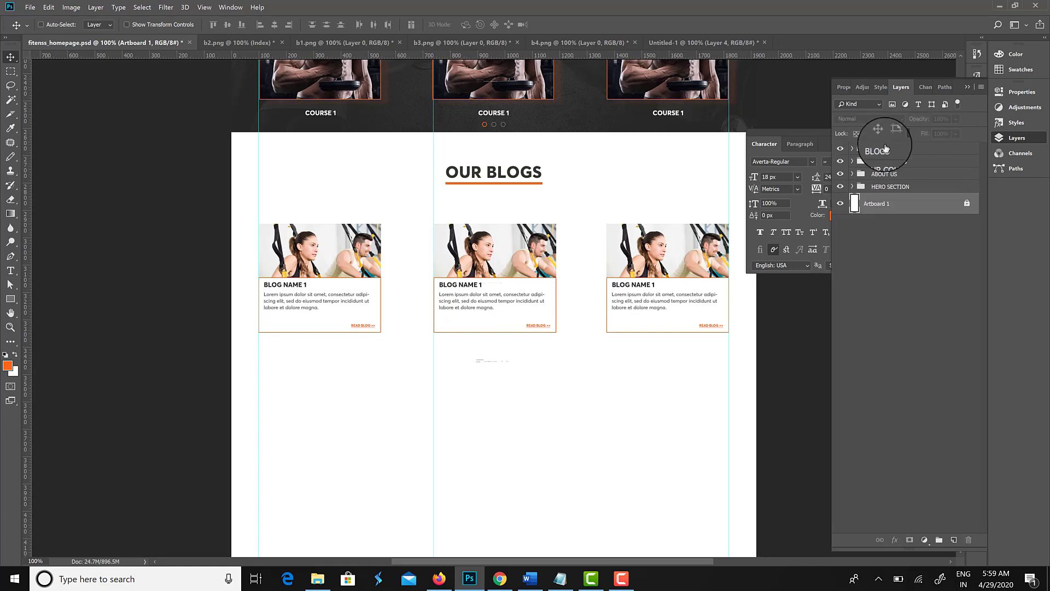
click(882, 149)
key(Tab)
key(ctrl+s)
drag(603, 368, 614, 274)
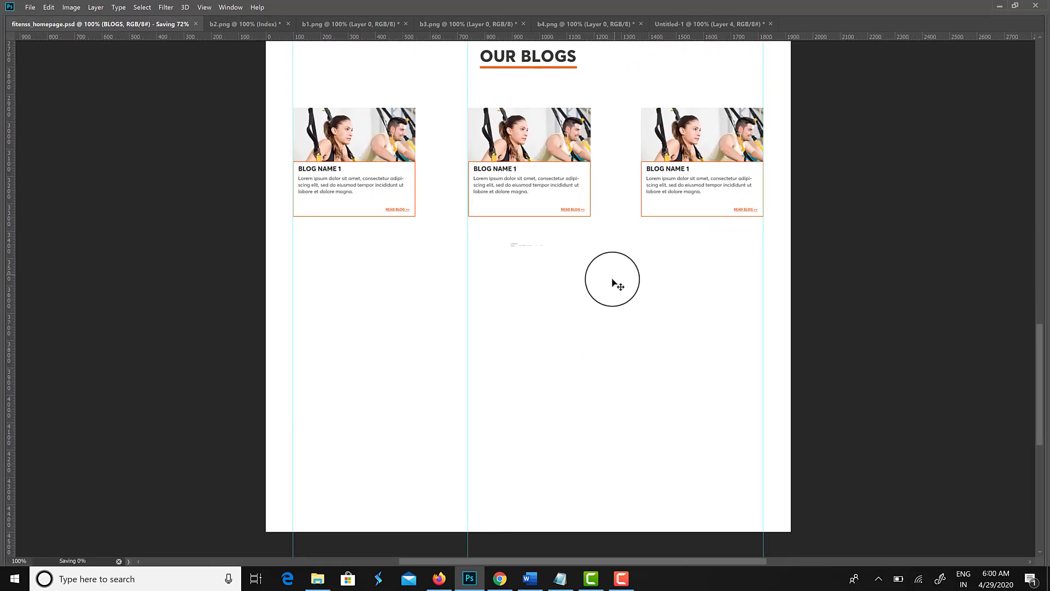
Place the b5 bodybuilder image below the blog cards and scale it up to the full page width
click(621, 578)
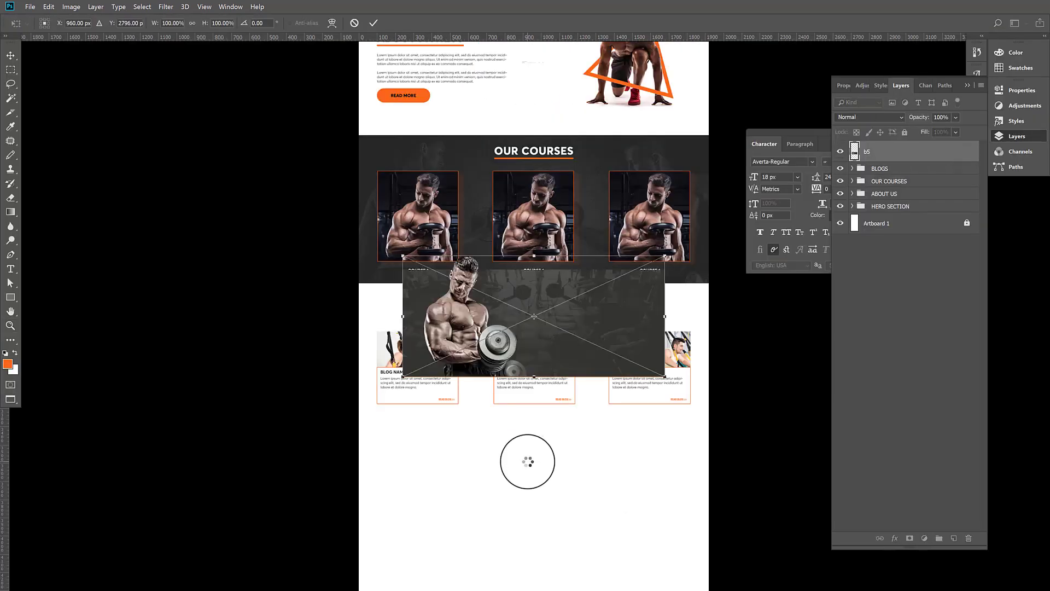
key(Return)
drag(515, 338, 467, 489)
key(ctrl+t)
drag(622, 536, 694, 538)
key(Return)
drag(543, 427, 544, 437)
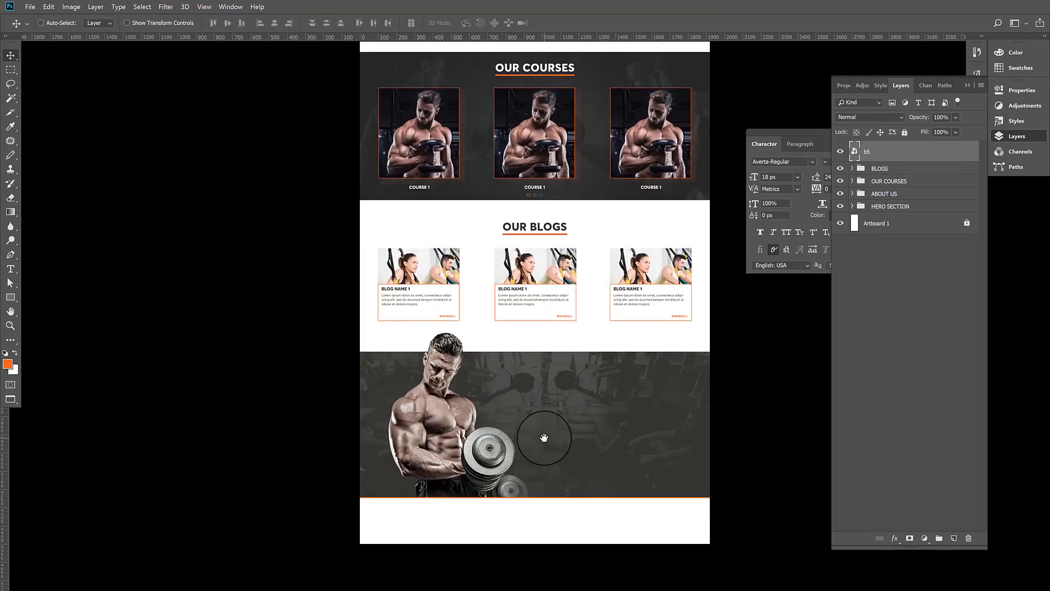
Nudge the b5 image left to line the bodybuilder up with the first guide, and enlarge it to the page's right edge
key(shift+Left)
key(shift+Left)
key(shift+Left)
key(shift+Left)
key(shift+Left)
key(shift+Left)
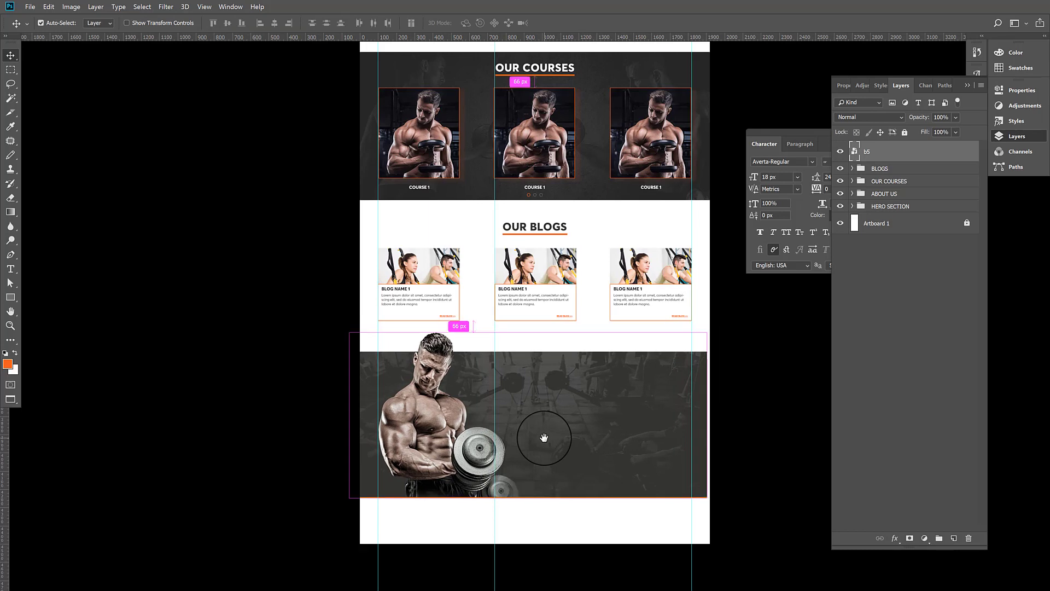
key(ctrl+t)
drag(707, 498, 712, 500)
key(Return)
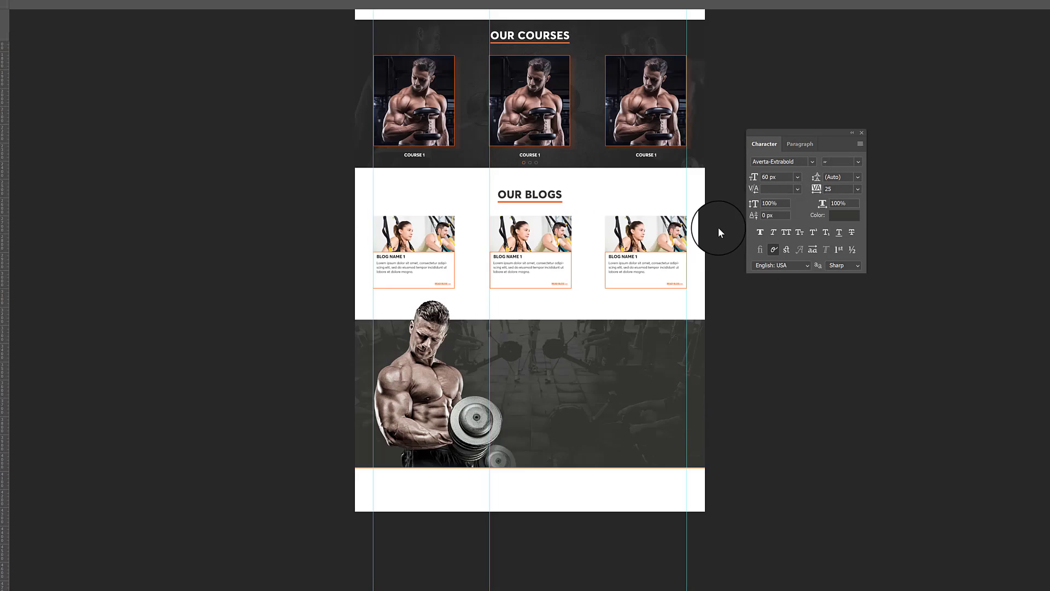
Duplicate the OUR BLOGS heading and underline onto the b5 image, and change the text to GET IN TOUCH in white
key(Tab)
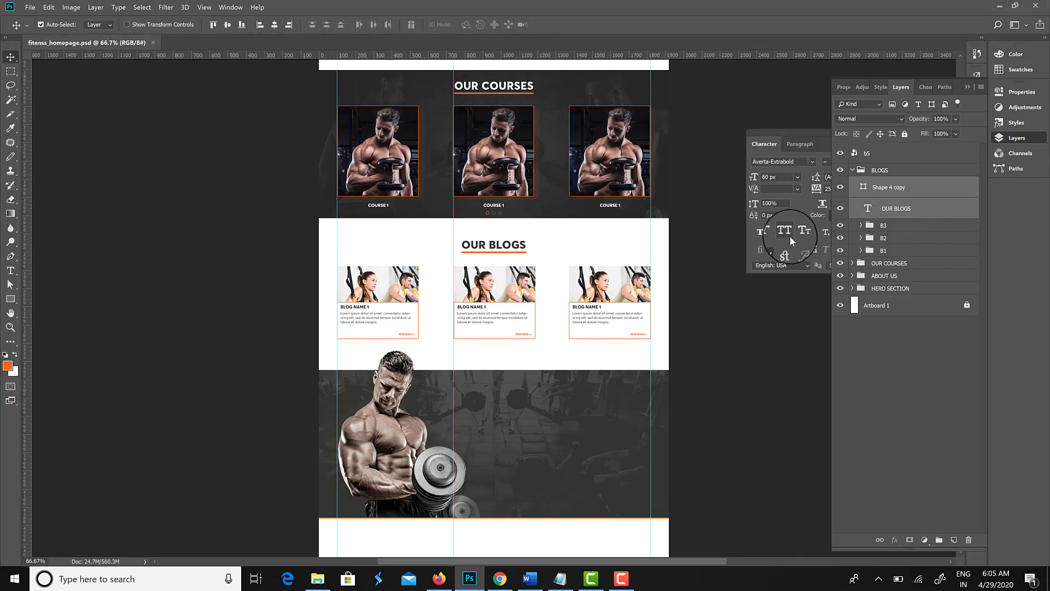
drag(494, 250, 541, 392)
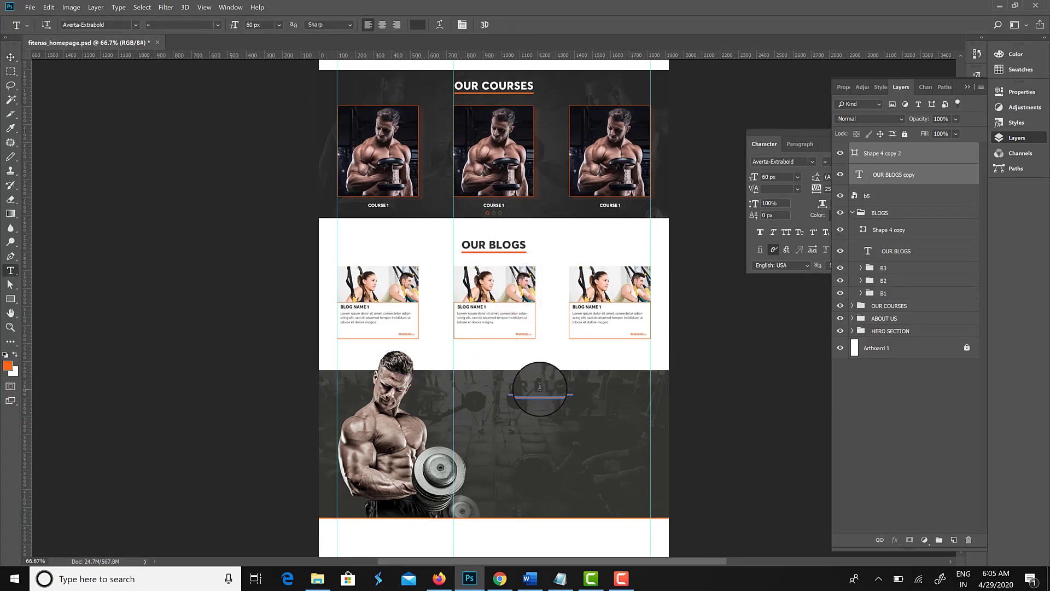
click(540, 387)
key(ctrl+a)
text(GET IN)
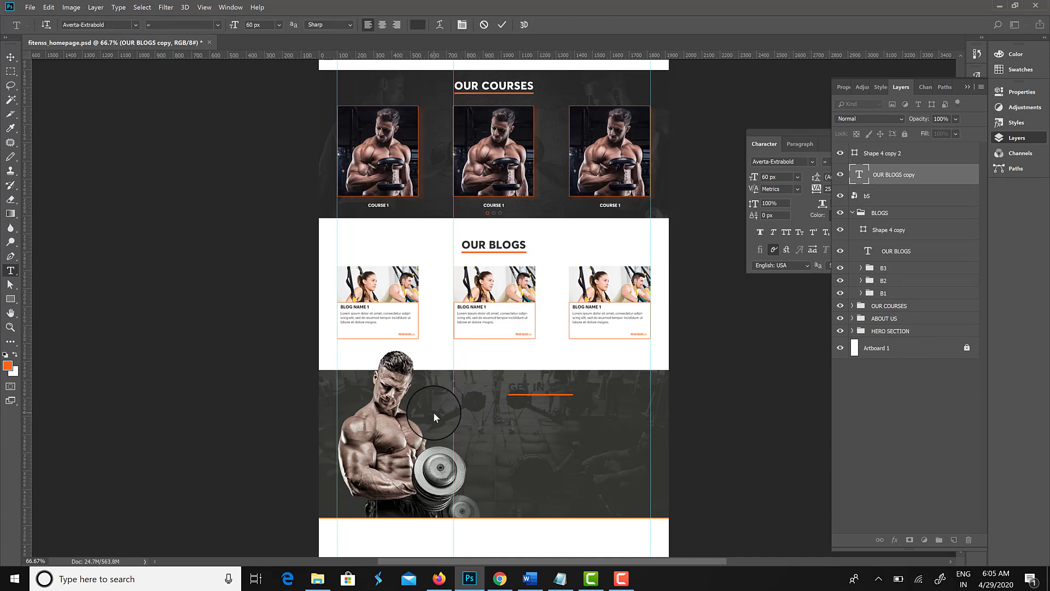
text( TOUCH)
key(ctrl+Return)
key(ctrl+BackSpace)
Lengthen the copied orange underline to 428 px to span the GET IN TOUCH heading, and save
click(890, 158)
key(a)
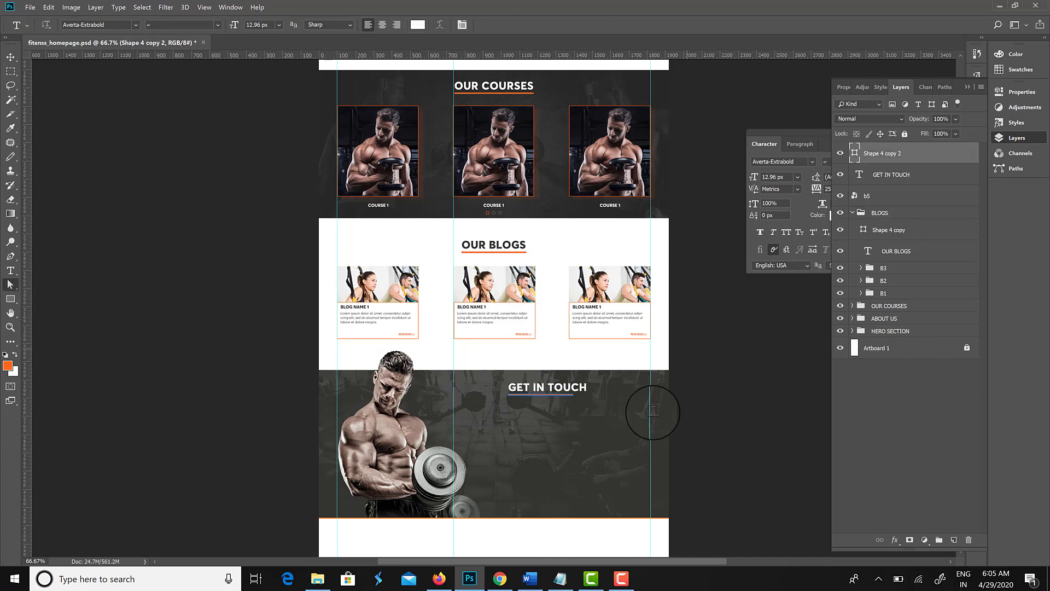
drag(562, 373, 617, 422)
key(shift+Right)
key(shift+Right)
key(shift+Right)
key(shift+Right)
key(ctrl+s)
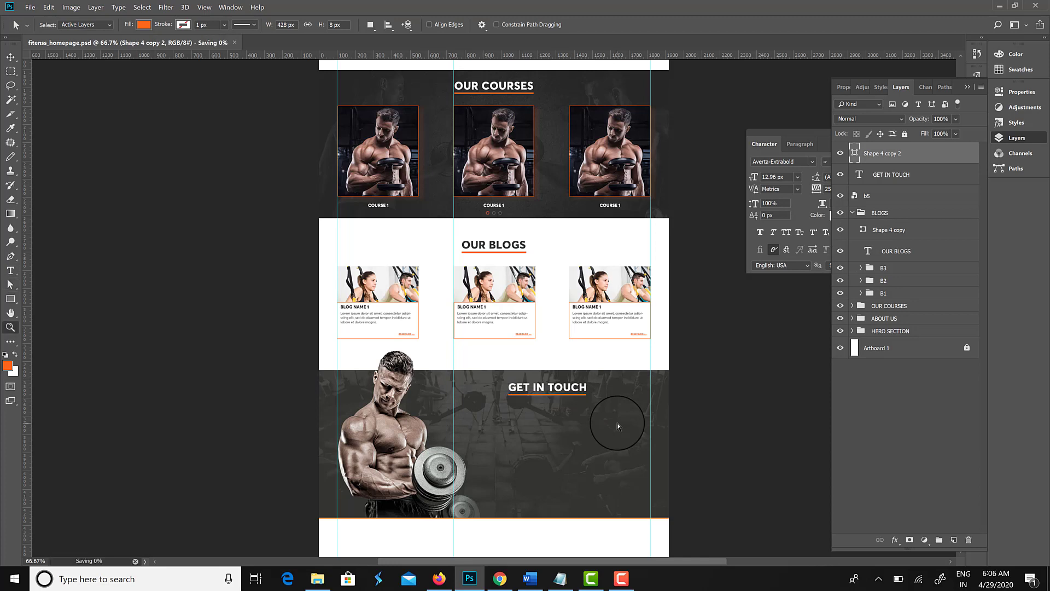
Activate the Line tool for the area below the GET IN TOUCH heading
click(10, 327)
click(16, 305)
click(57, 344)
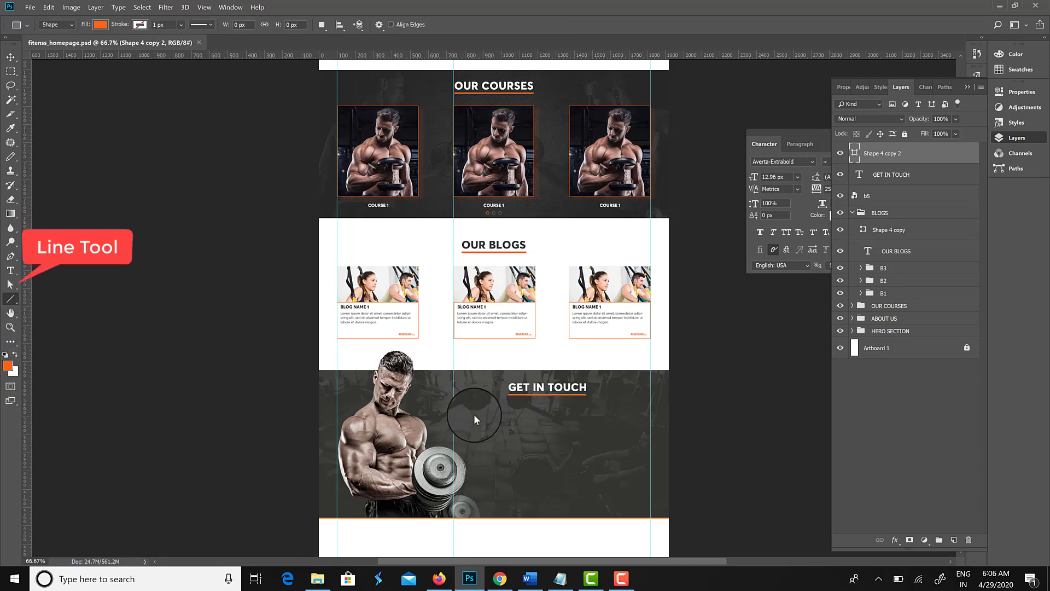